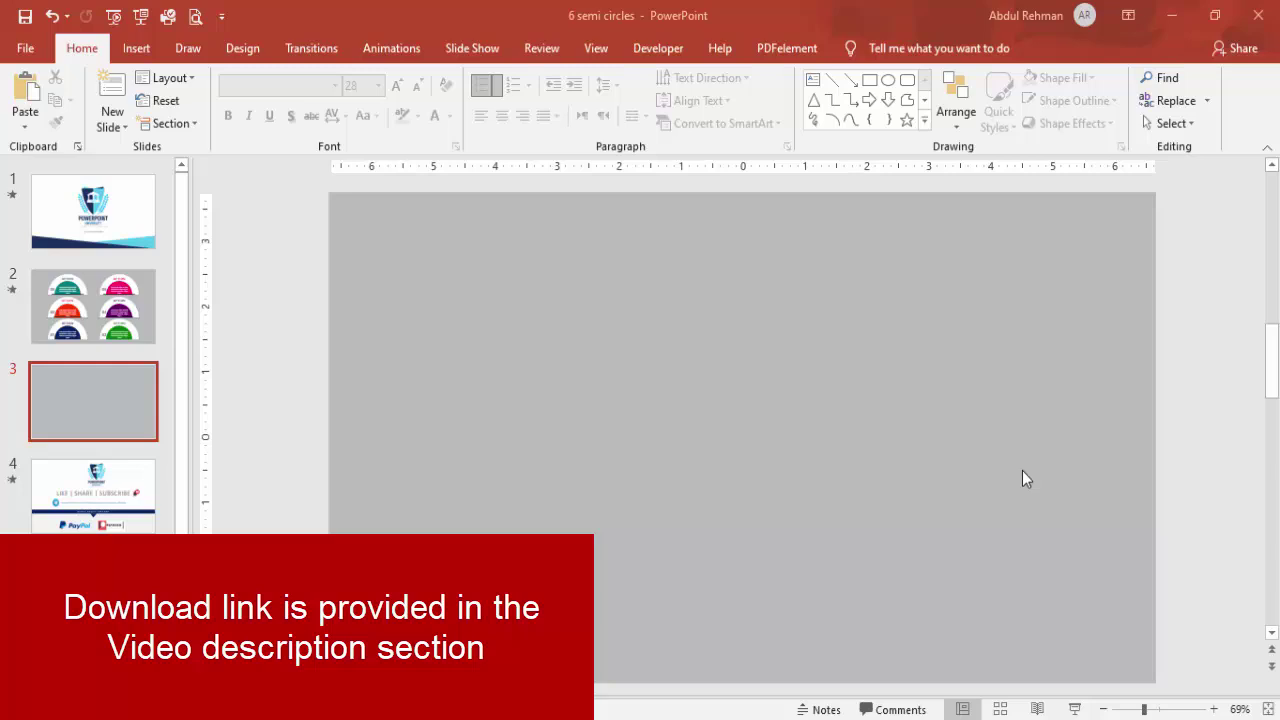
- Turn on the slide guides and place an oval on the slide
{"action": "left_click", "coordinate": [596, 50]}
{"action": "left_click", "coordinate": [418, 124]}
{"action": "left_click", "coordinate": [136, 48]}
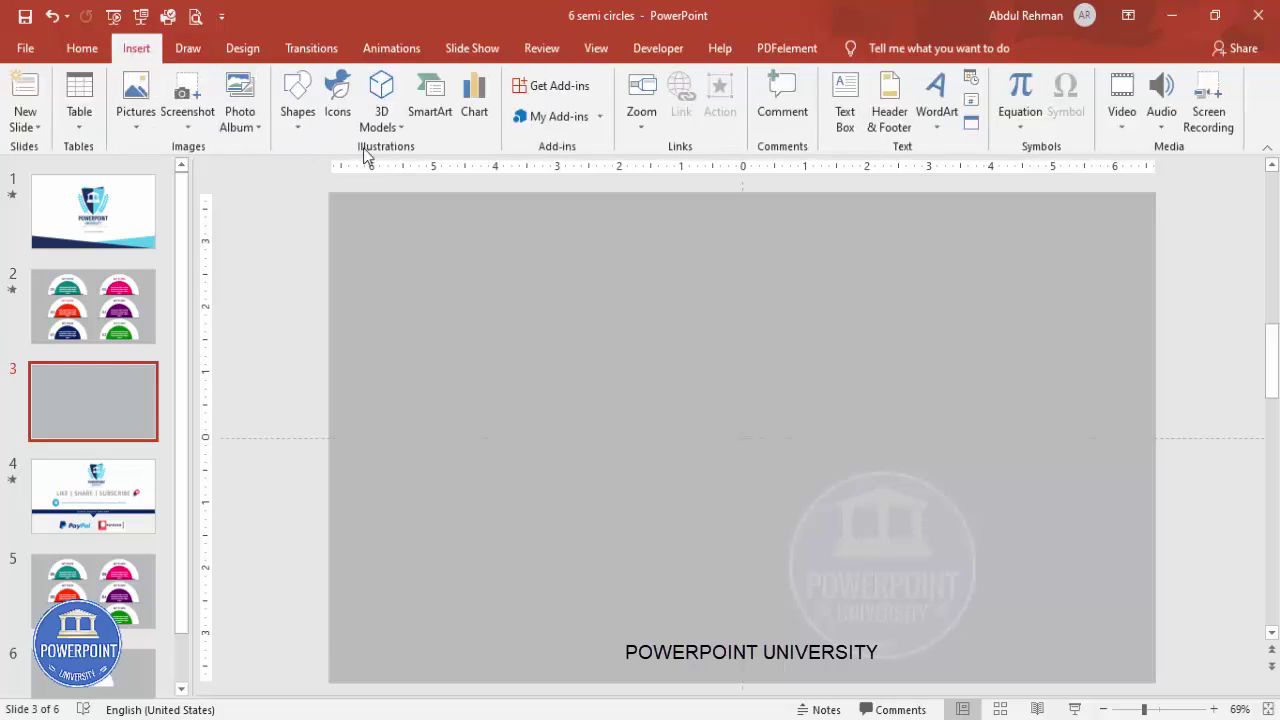
{"action": "left_click", "coordinate": [290, 133]}
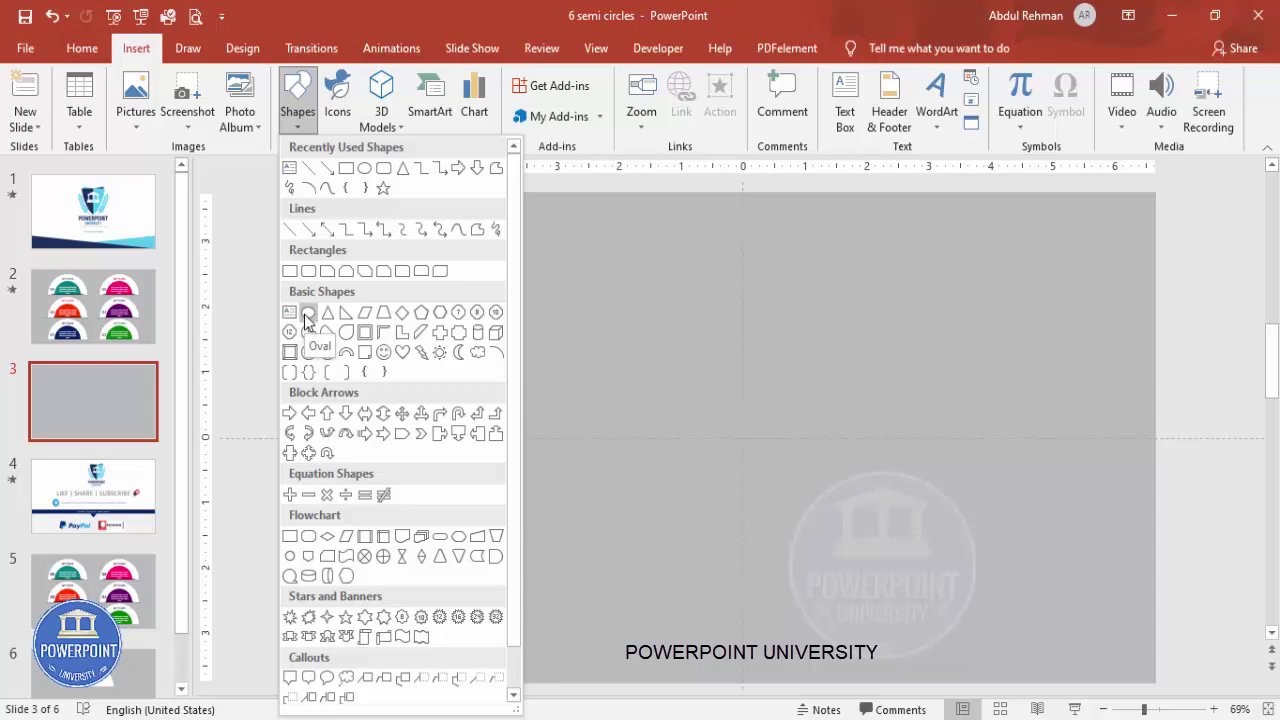
{"action": "left_click", "coordinate": [307, 316]}
{"action": "left_click", "coordinate": [697, 394]}
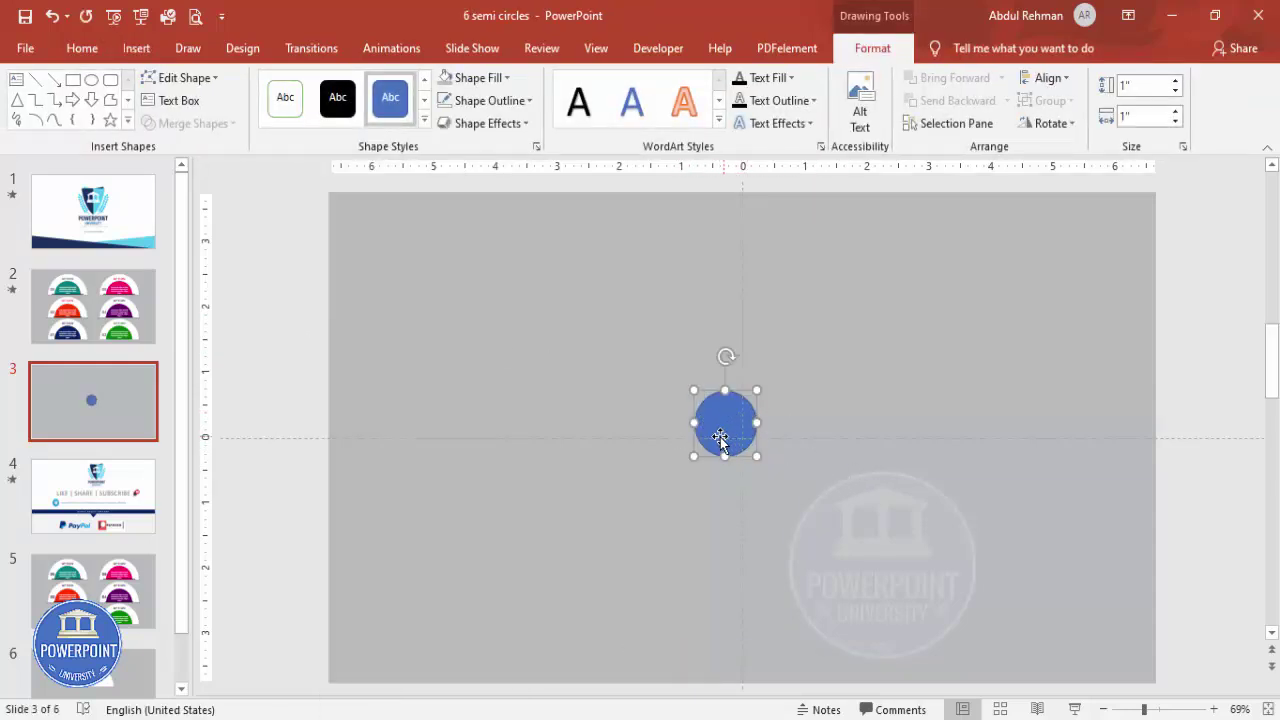
- Size the circle to 4.3 inches high and 4.3 inches wide
{"action": "left_click", "coordinate": [1144, 87]}
{"action": "left_click", "coordinate": [1153, 116]}
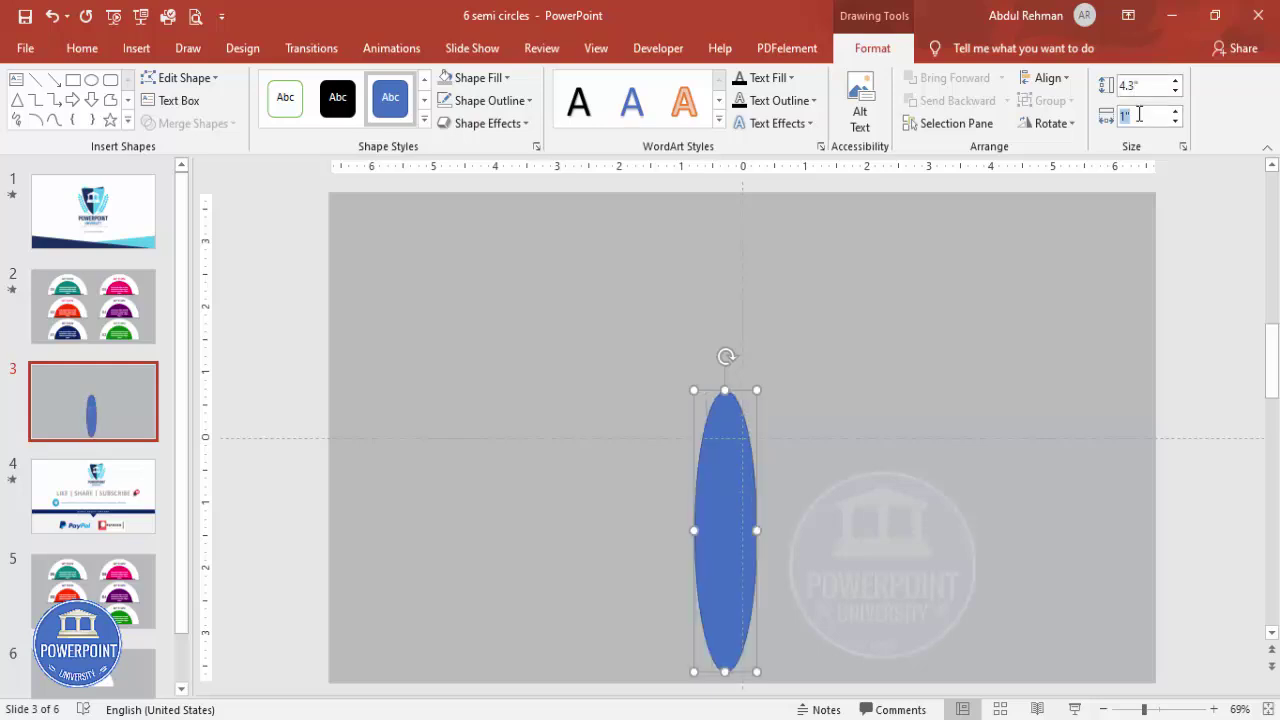
{"action": "type", "text": "4.3"}
{"action": "key", "text": "Return"}
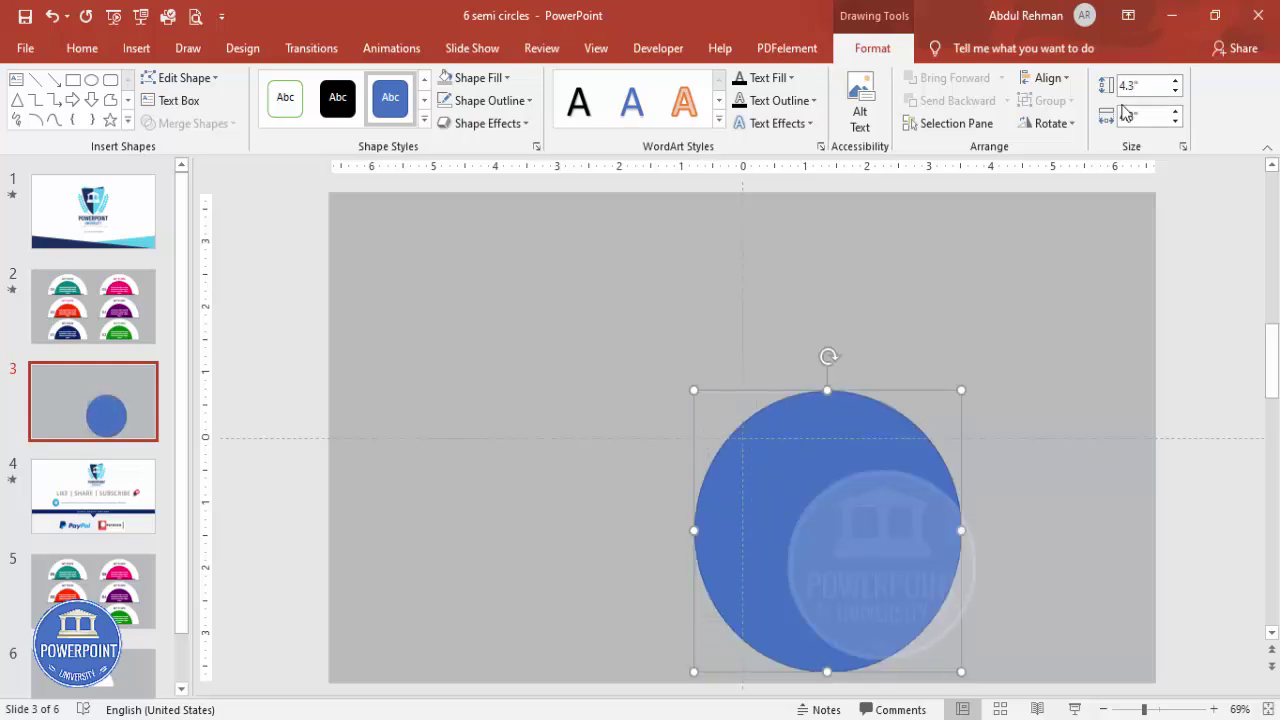
- Centre the circle horizontally and vertically on the slide and remove its outline
{"action": "left_click", "coordinate": [1047, 78]}
{"action": "left_click", "coordinate": [1093, 127]}
{"action": "left_click", "coordinate": [1047, 78]}
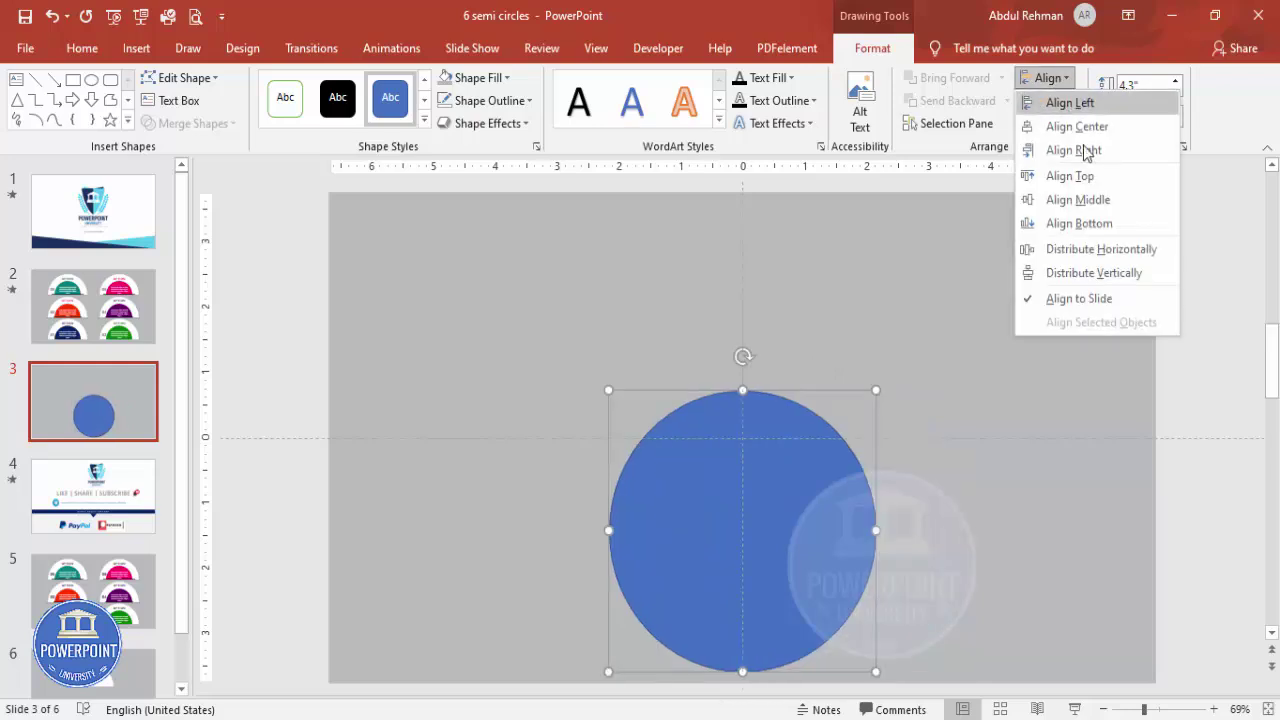
{"action": "left_click", "coordinate": [1104, 200]}
{"action": "left_click", "coordinate": [515, 100]}
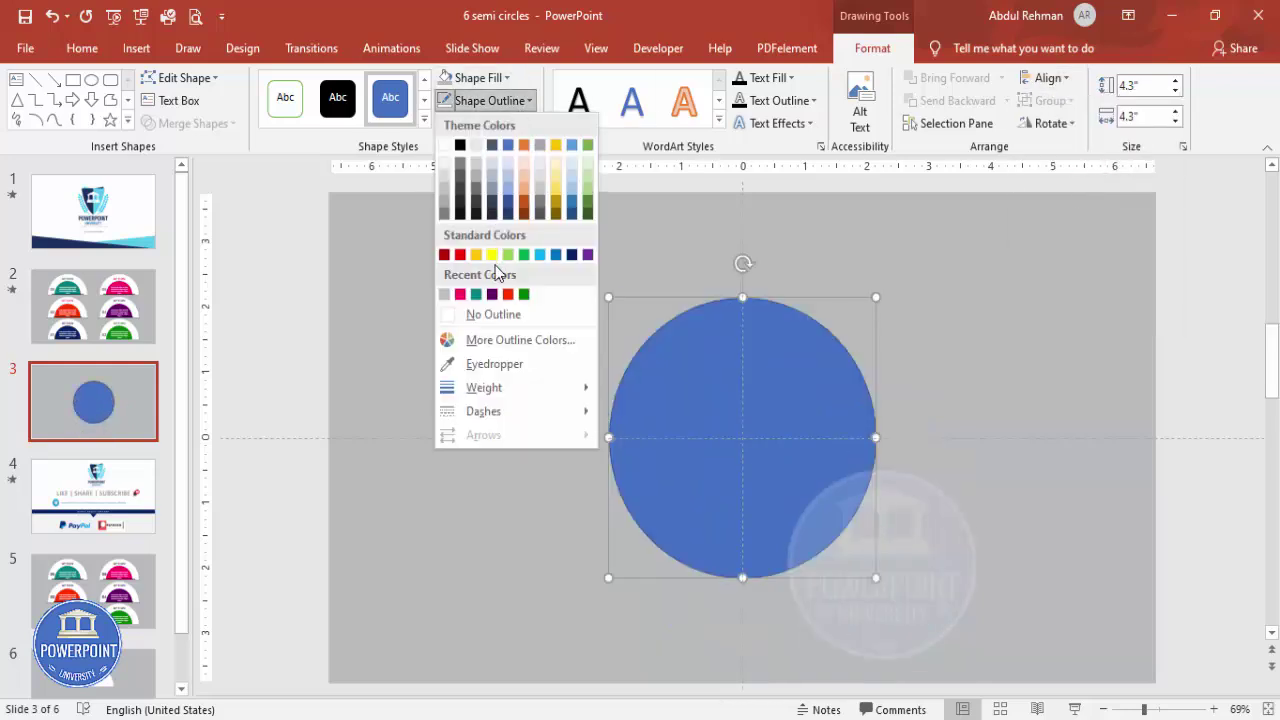
{"action": "left_click", "coordinate": [507, 318]}
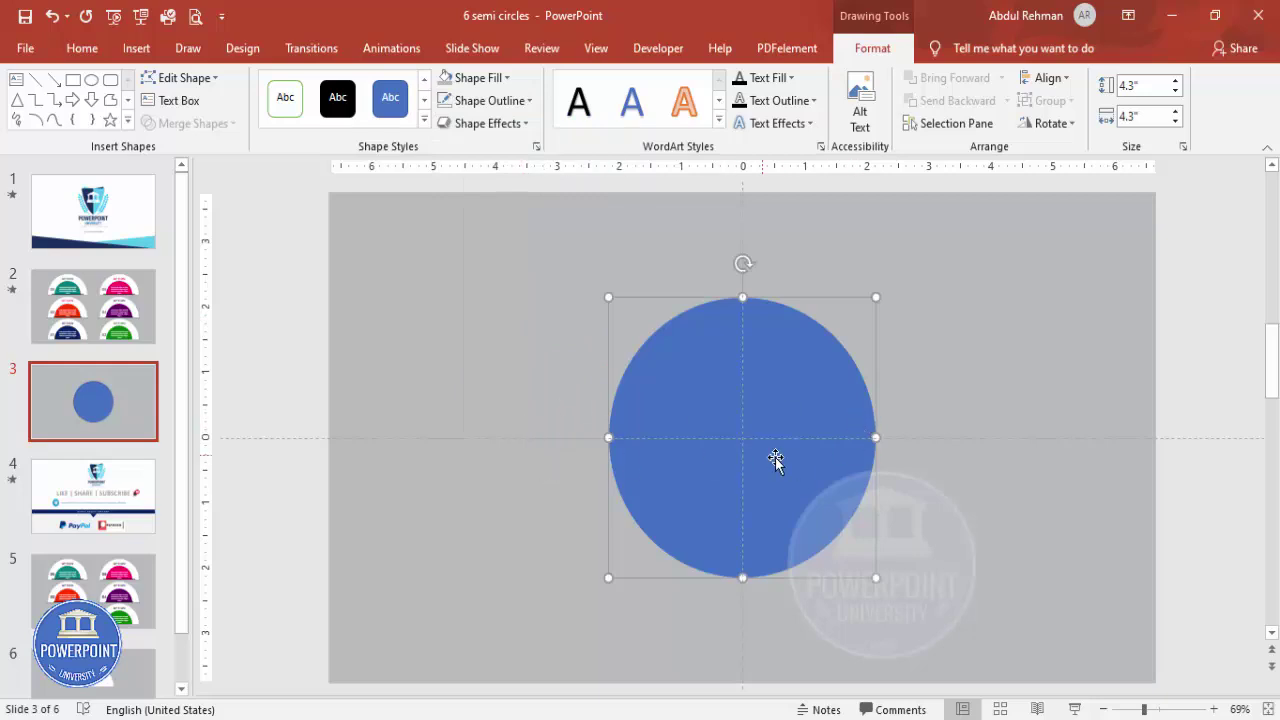
{"action": "left_click", "coordinate": [531, 427]}
{"action": "left_click", "coordinate": [136, 48]}
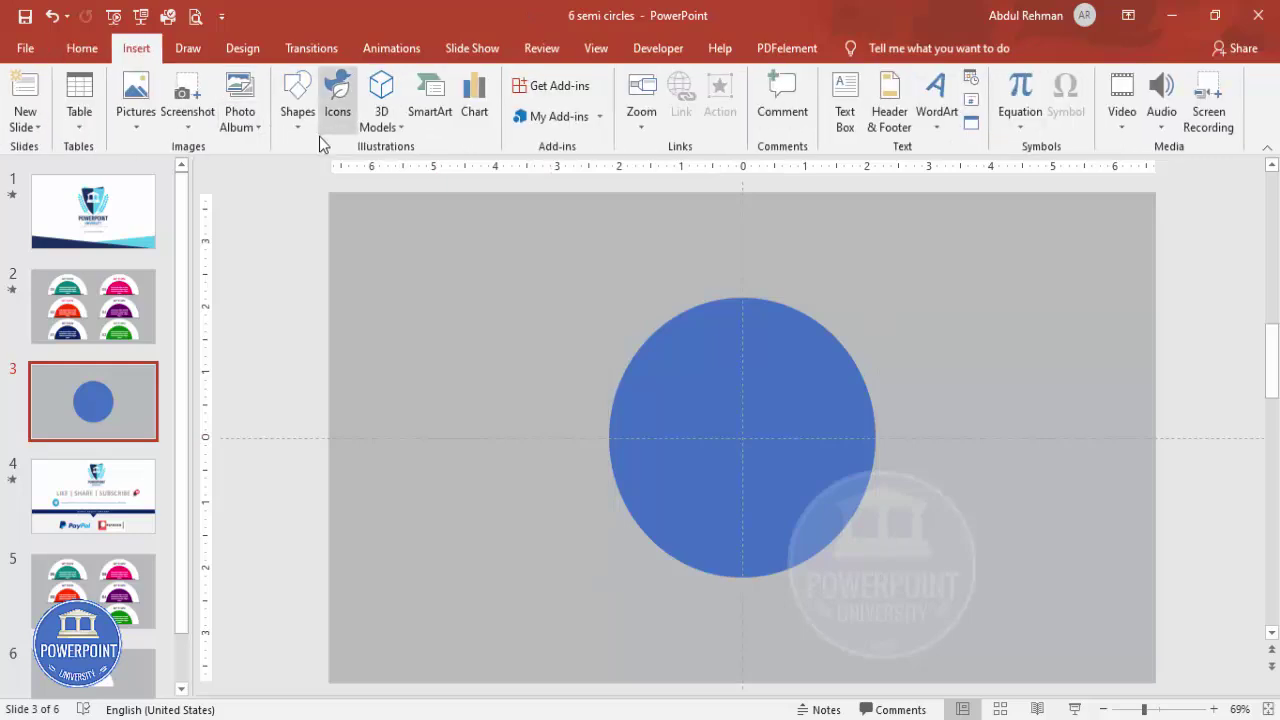
- Draw a rectangle over the circle's lower half and subtract it from the circle
{"action": "left_click", "coordinate": [299, 136]}
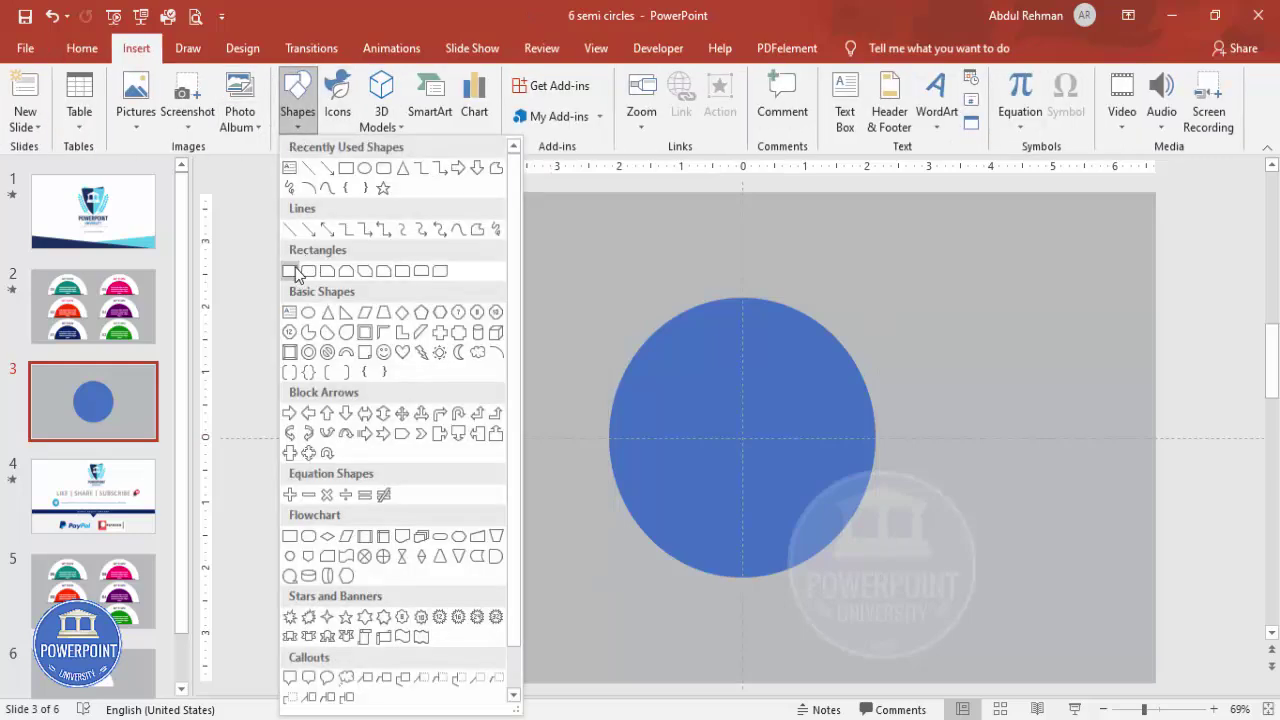
{"action": "left_click", "coordinate": [301, 273]}
{"action": "mouse_move", "coordinate": [521, 438]}
{"action": "left_mouse_down"}
{"action": "mouse_move", "coordinate": [938, 594]}
{"action": "mouse_move", "coordinate": [1012, 645]}
{"action": "left_mouse_up"}
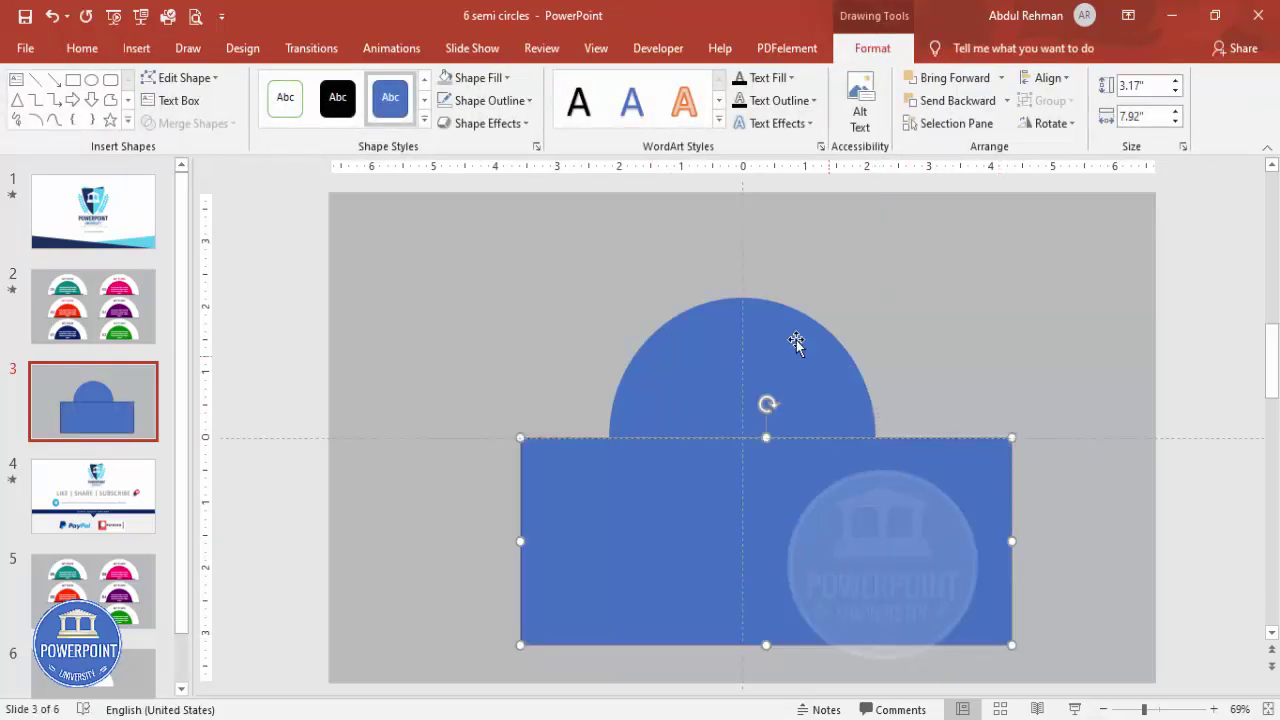
{"action": "left_click", "coordinate": [743, 316]}
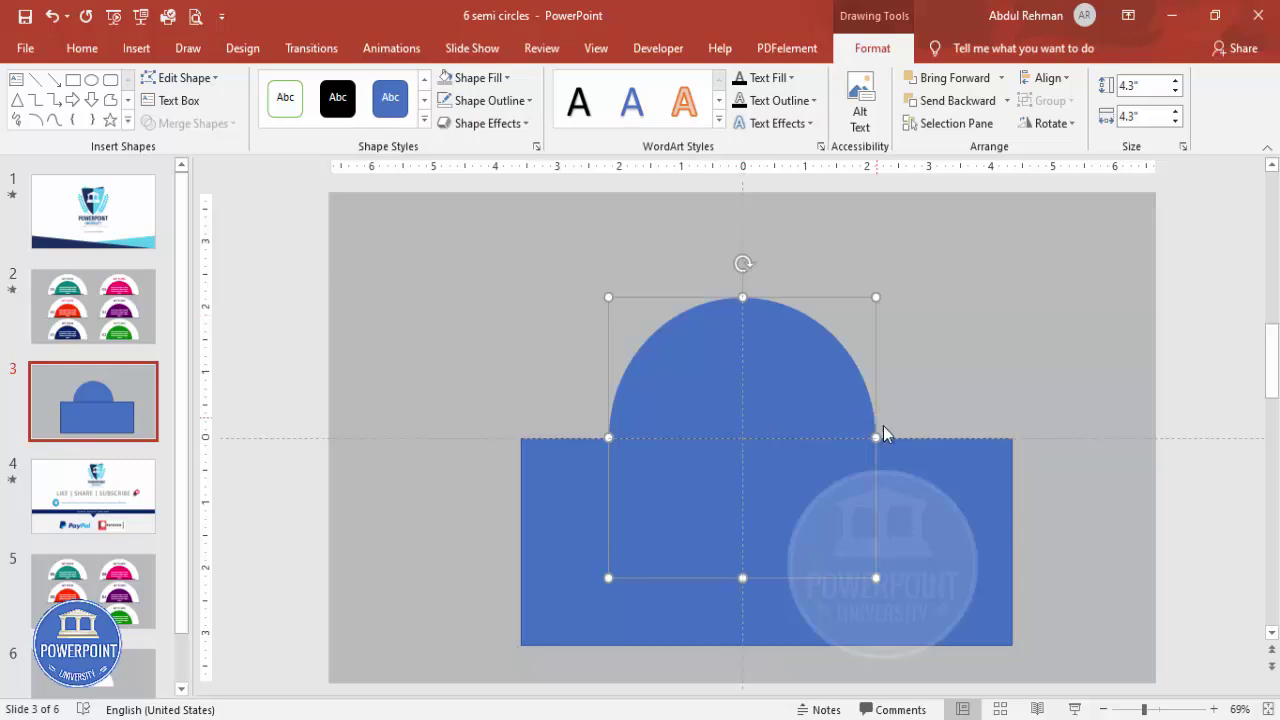
{"action": "left_click", "coordinate": [957, 507], "text": "shift"}
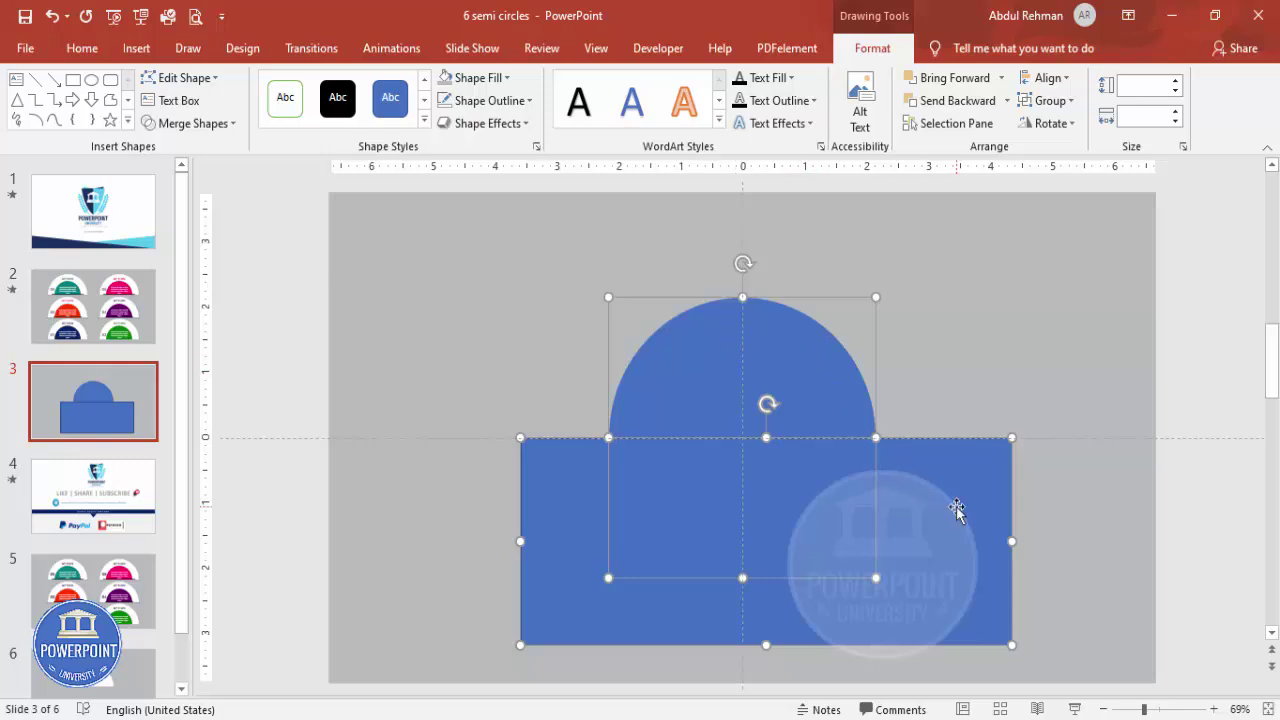
{"action": "left_click", "coordinate": [200, 123]}
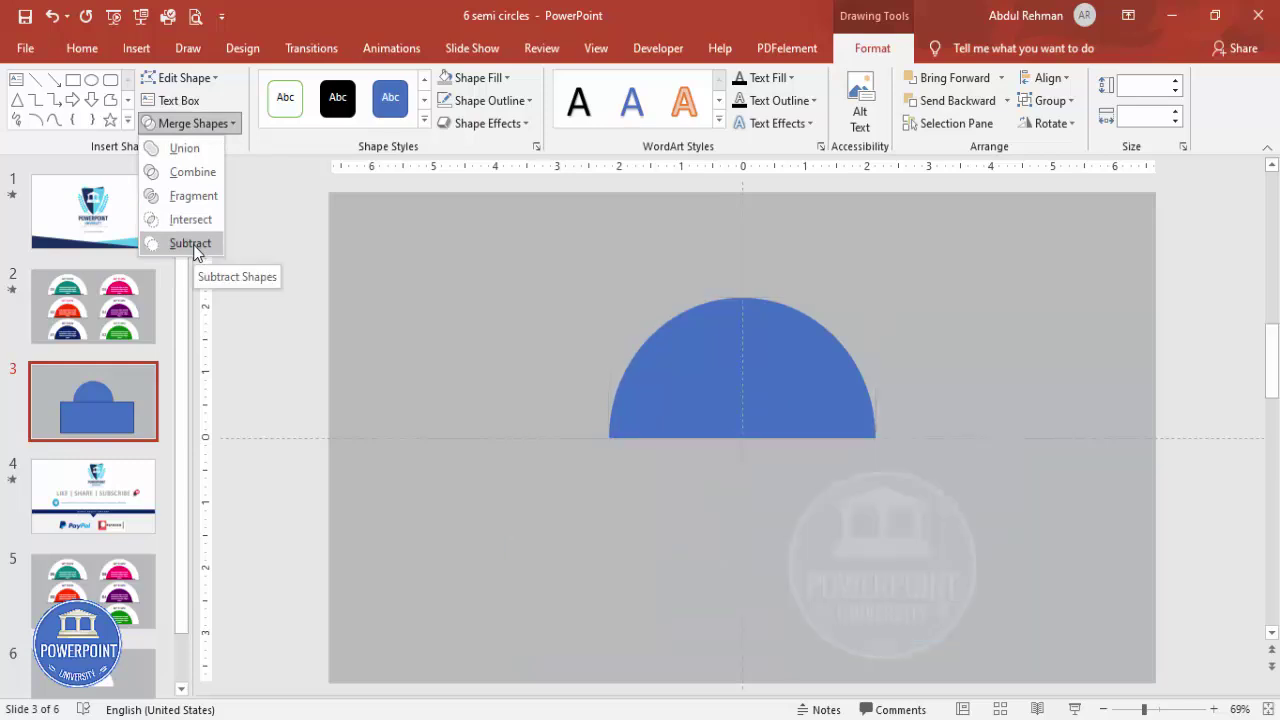
{"action": "left_click", "coordinate": [190, 243]}
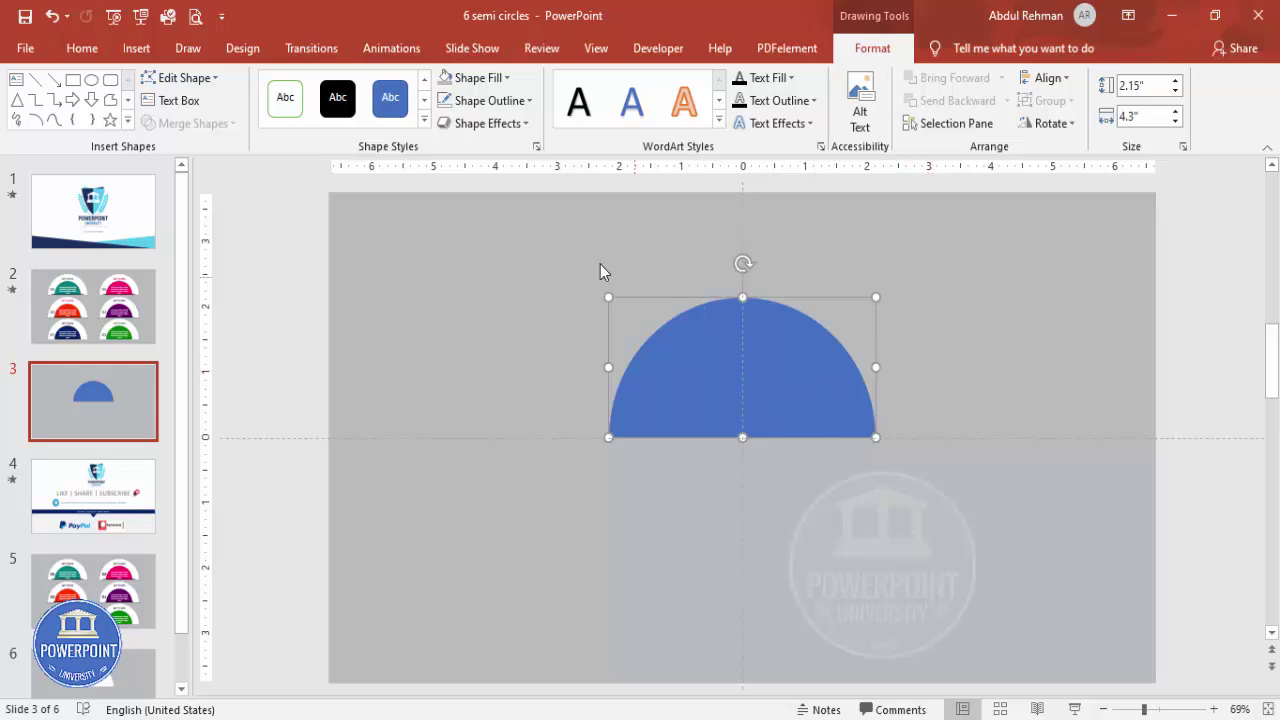
- Fill the semicircle white and make a duplicate of it
{"action": "left_click", "coordinate": [488, 80]}
{"action": "left_click", "coordinate": [450, 121]}
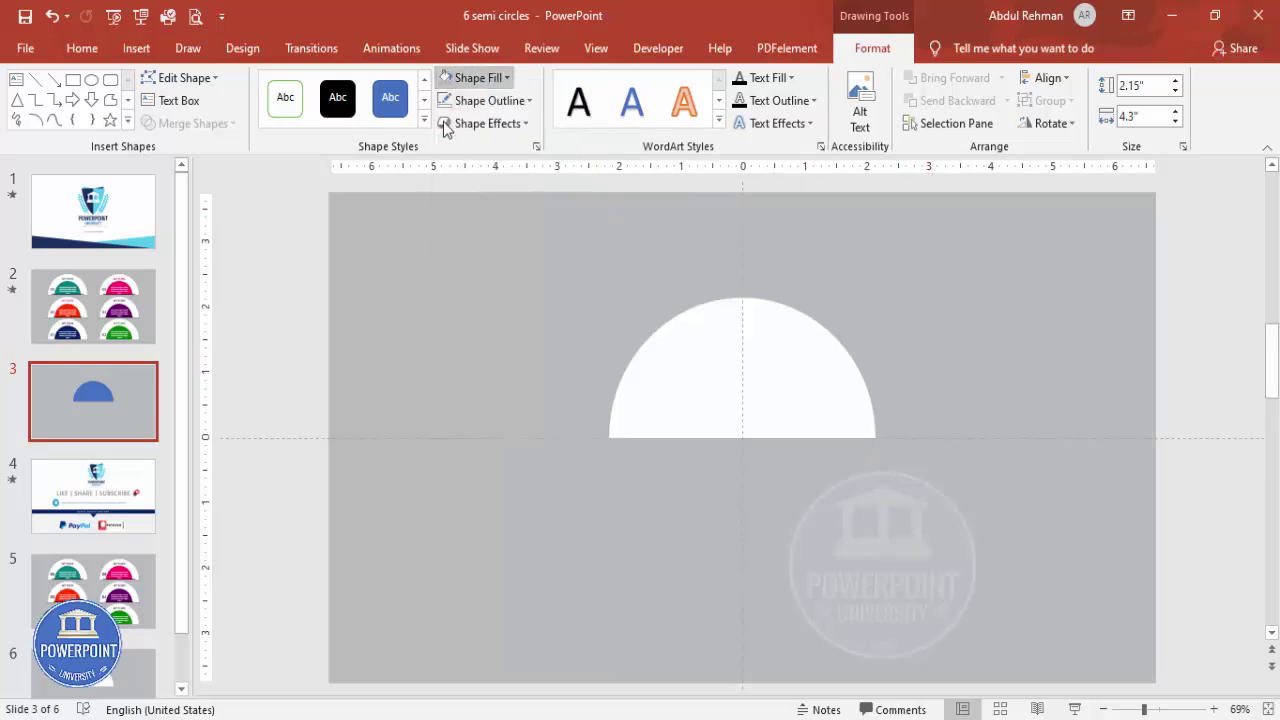
{"action": "left_click_drag", "start_coordinate": [828, 370], "coordinate": [928, 500]}
- Resize the copy to 1.58 × 3.15 inches, fill it purple, and set it inside the white one
{"action": "left_click_drag", "start_coordinate": [708, 426], "coordinate": [780, 464]}
{"action": "left_click", "coordinate": [478, 78]}
{"action": "left_click", "coordinate": [492, 271]}
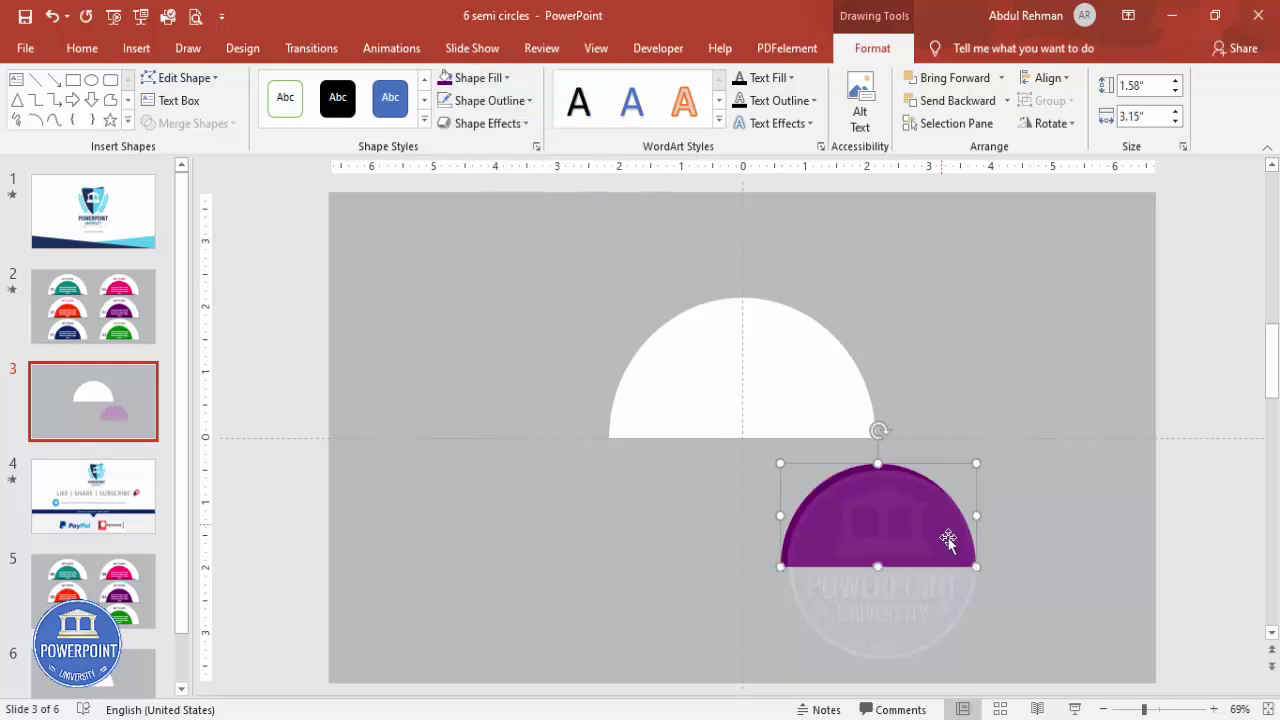
{"action": "left_click_drag", "start_coordinate": [918, 534], "coordinate": [781, 400]}
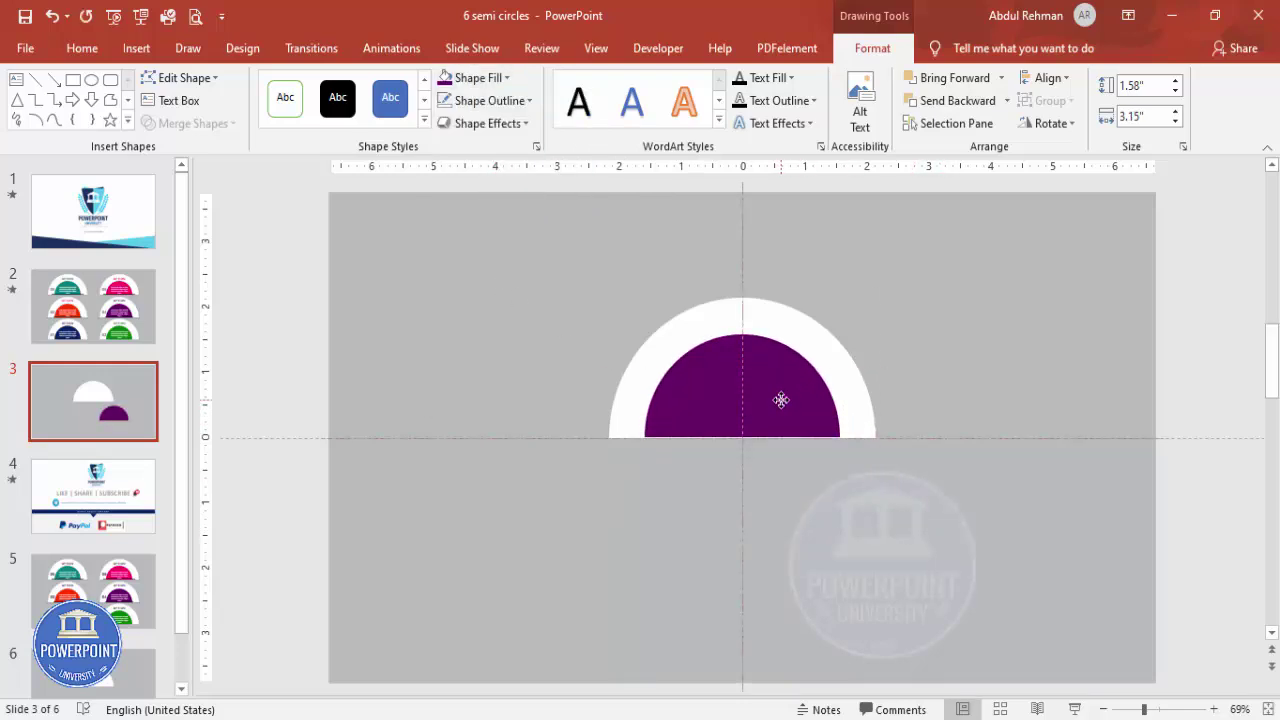
{"action": "left_click", "coordinate": [821, 494]}
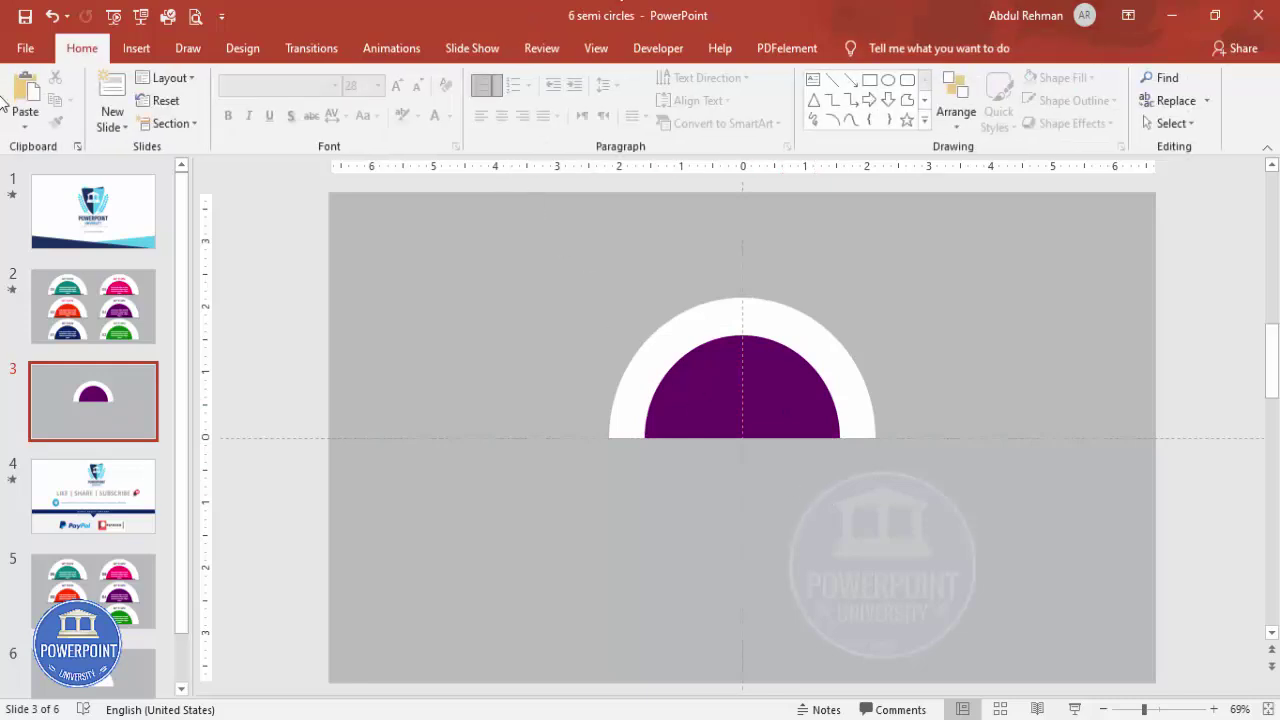
- Draw a flat oval below the semicircles with no outline and a black fill
{"action": "left_click", "coordinate": [138, 50]}
{"action": "left_click", "coordinate": [297, 118]}
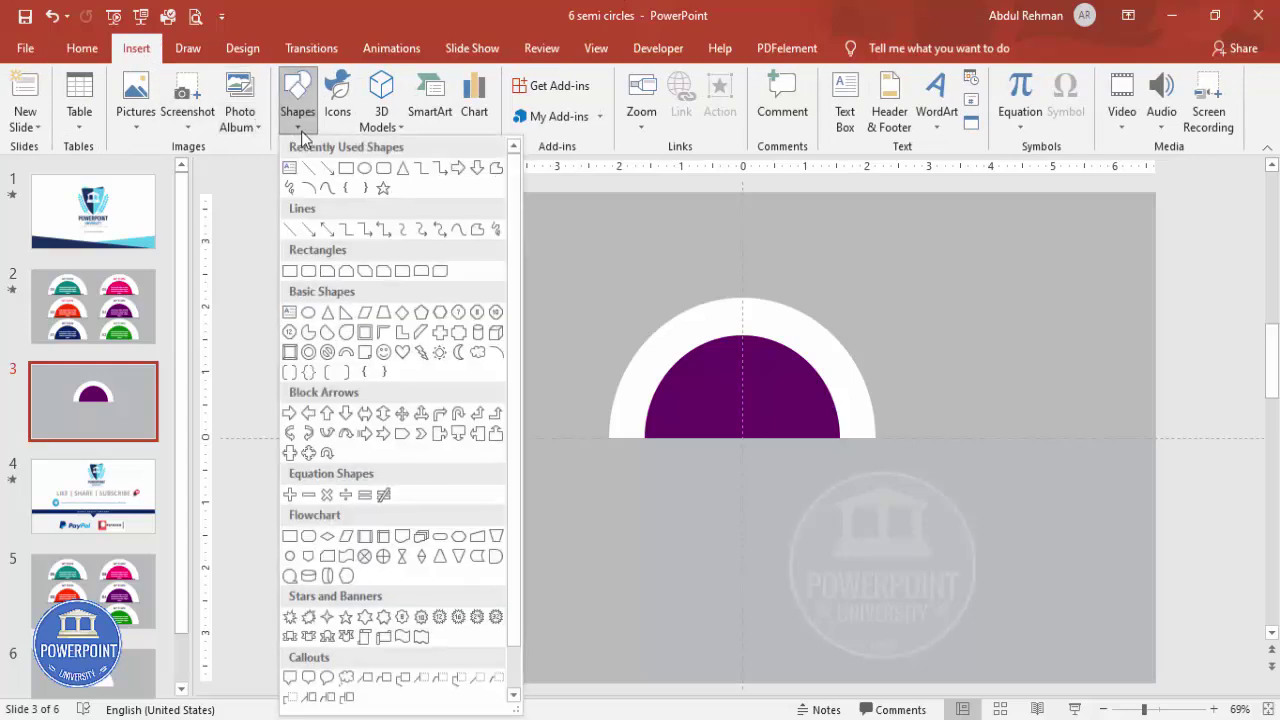
{"action": "left_click", "coordinate": [308, 315]}
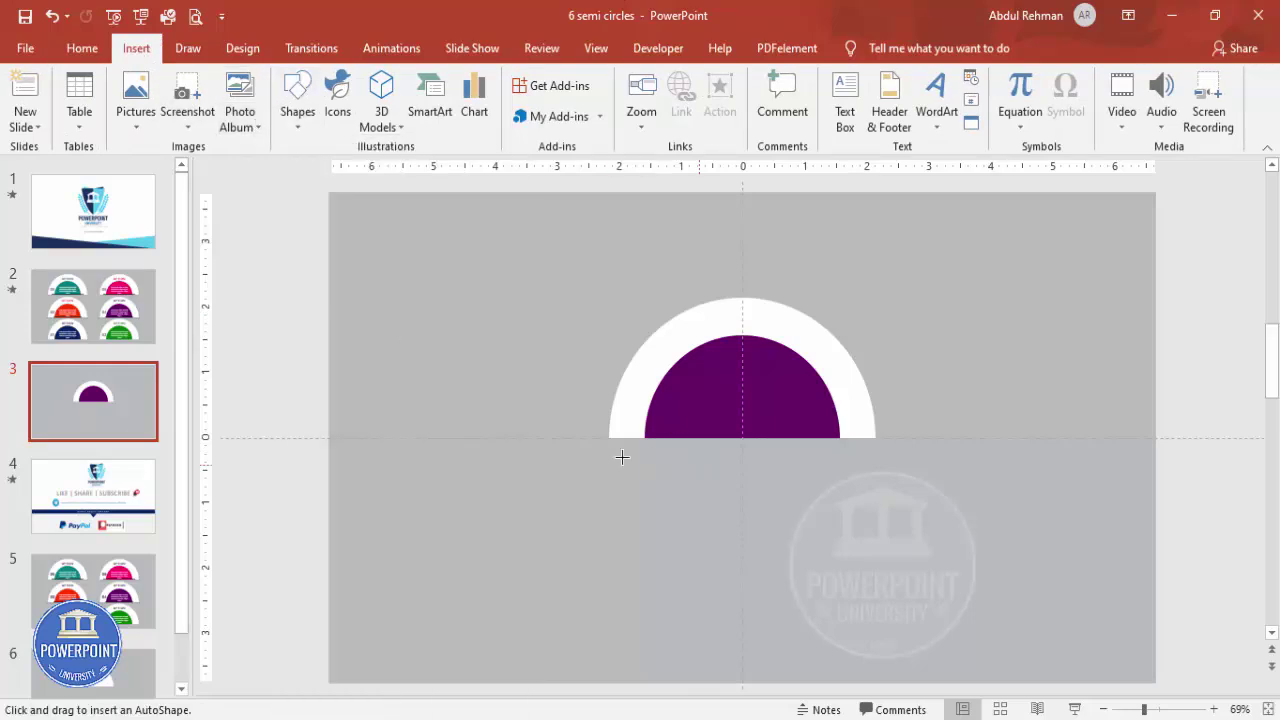
{"action": "left_click_drag", "start_coordinate": [552, 438], "coordinate": [933, 464]}
{"action": "left_click", "coordinate": [510, 100]}
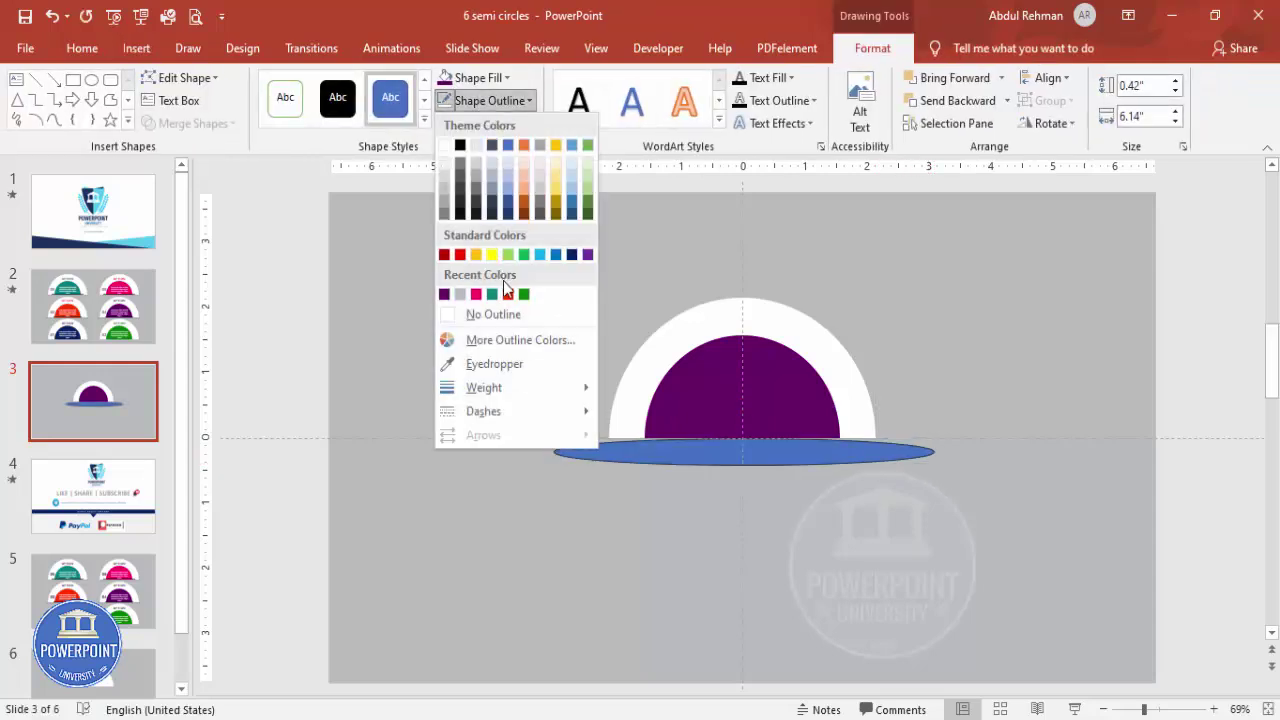
{"action": "left_click", "coordinate": [493, 314]}
{"action": "left_click", "coordinate": [490, 78]}
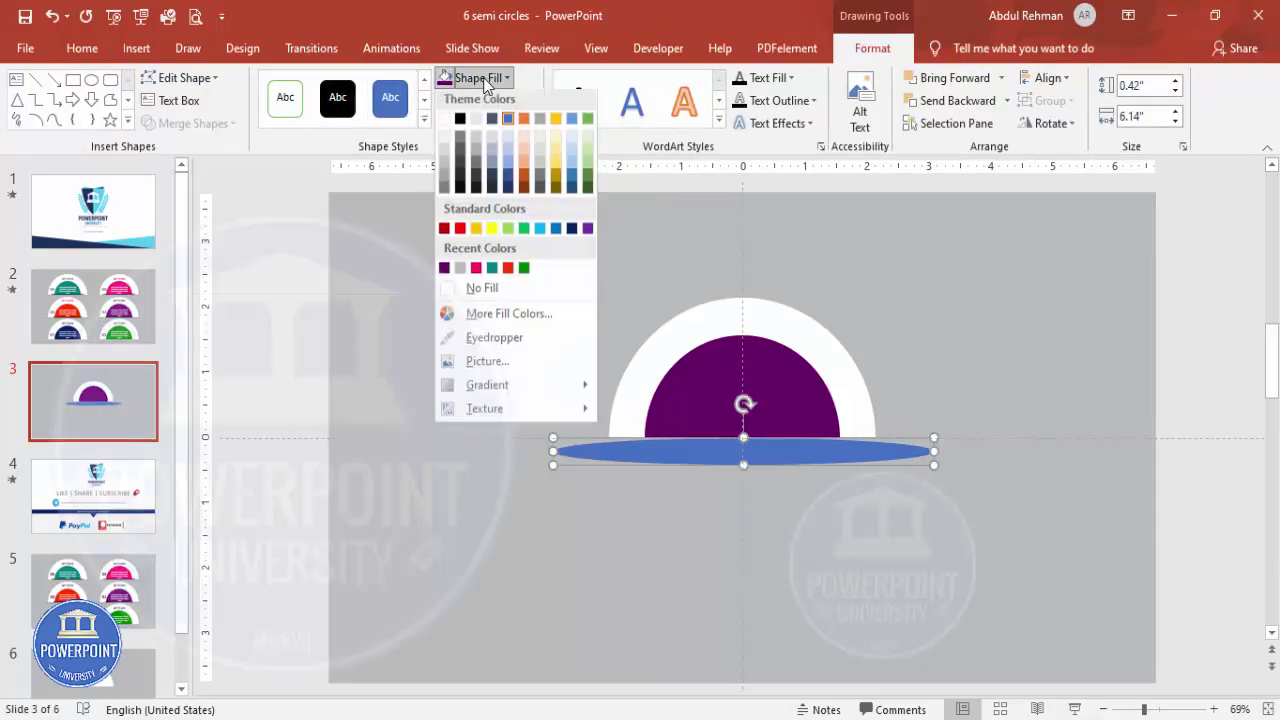
{"action": "left_click", "coordinate": [461, 122]}
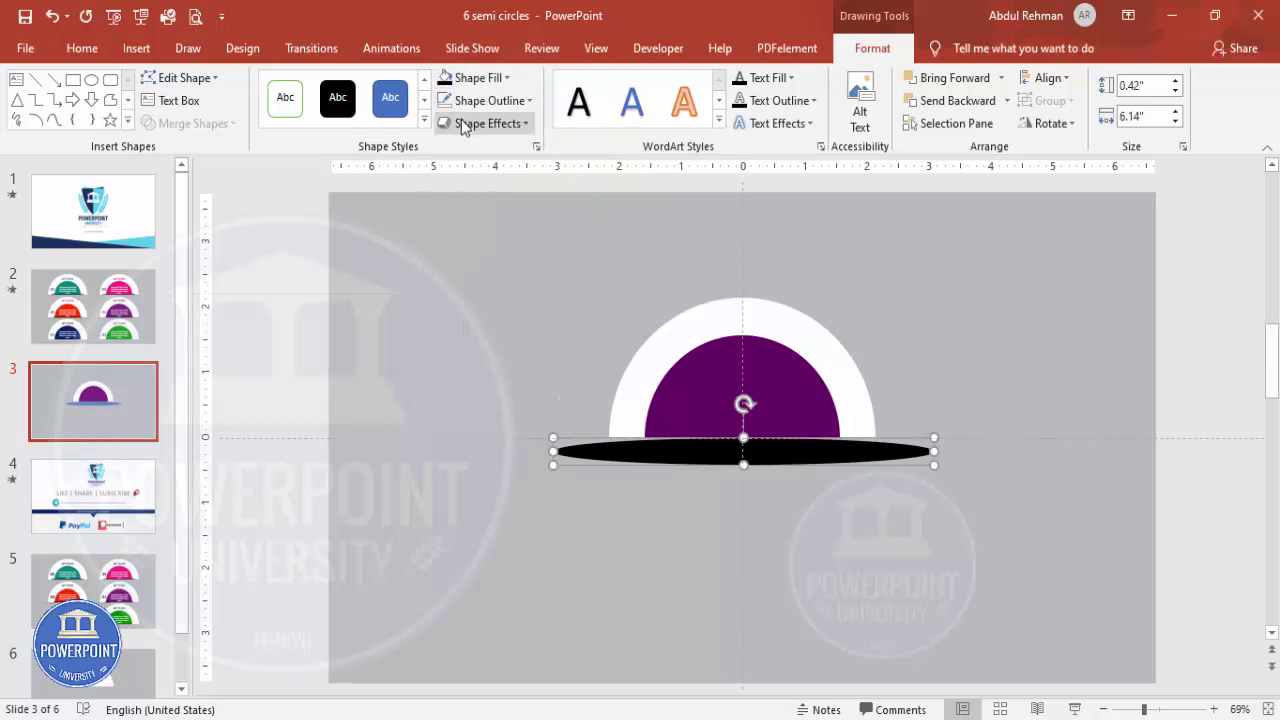
- Give the oval 52% transparency and 7 pt soft edges, then move it to the semicircle base
{"action": "right_click", "coordinate": [774, 455]}
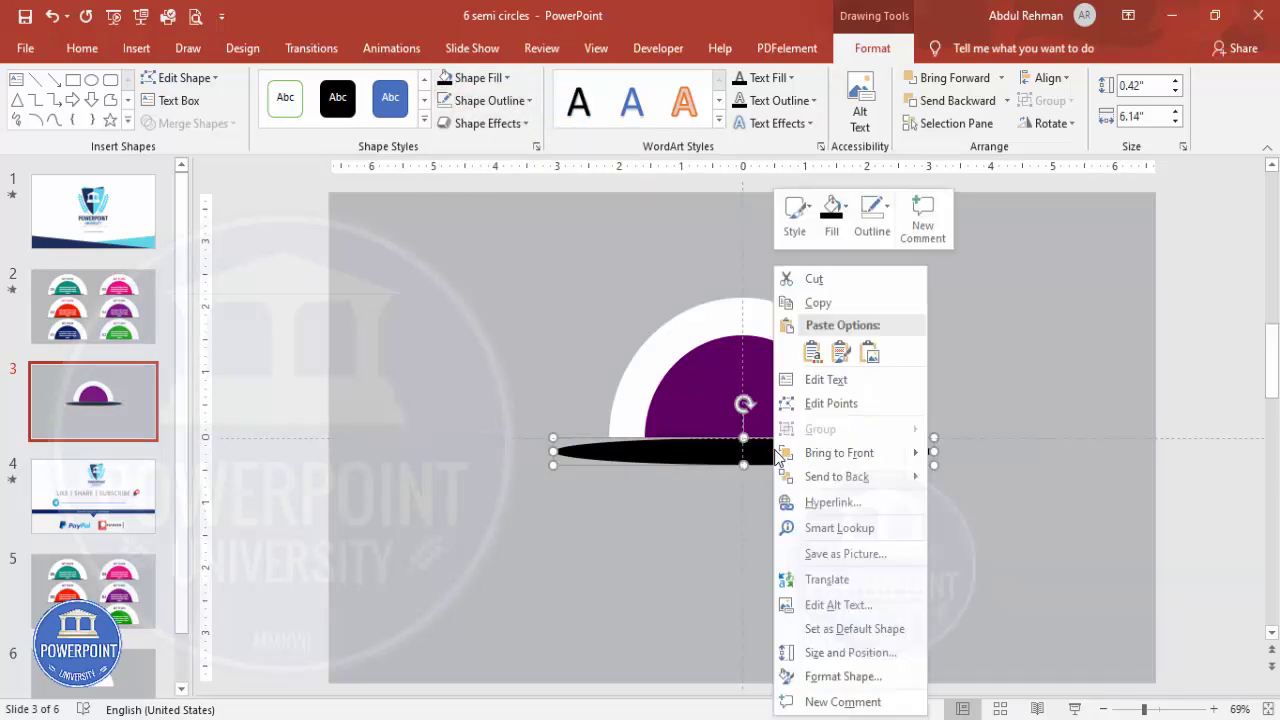
{"action": "left_click", "coordinate": [878, 675]}
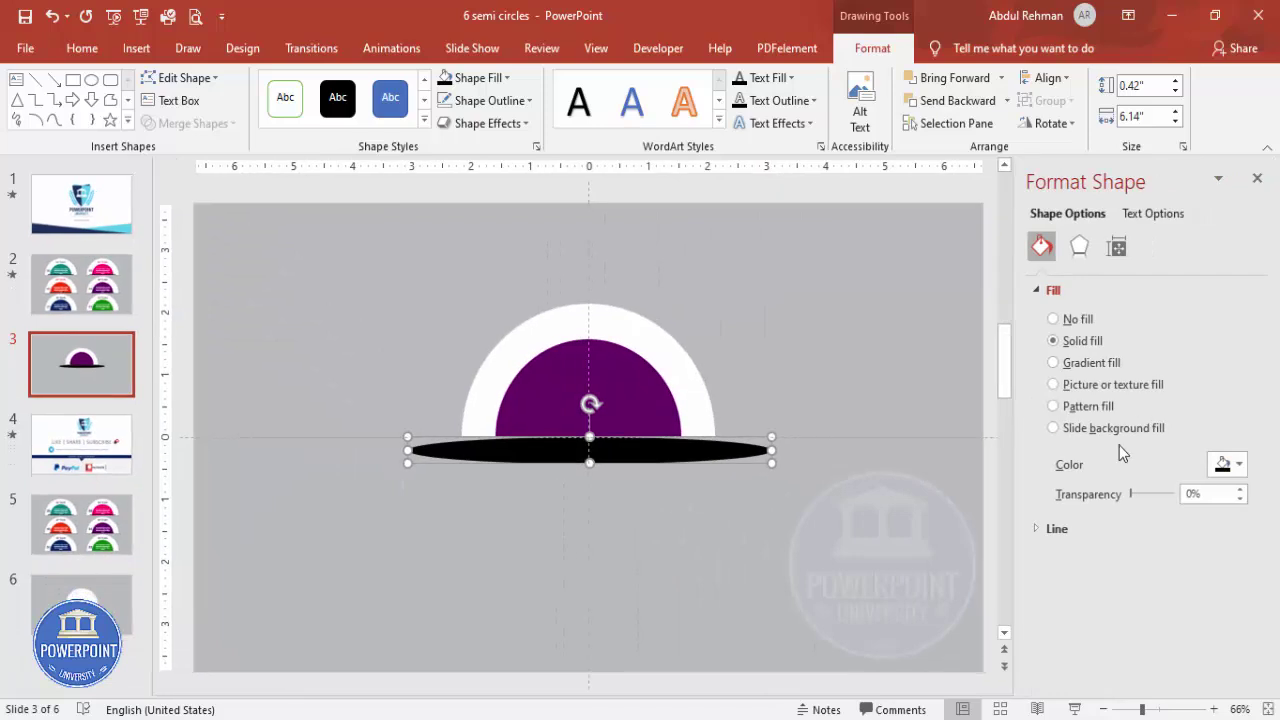
{"action": "left_click_drag", "start_coordinate": [1131, 494], "coordinate": [1155, 500]}
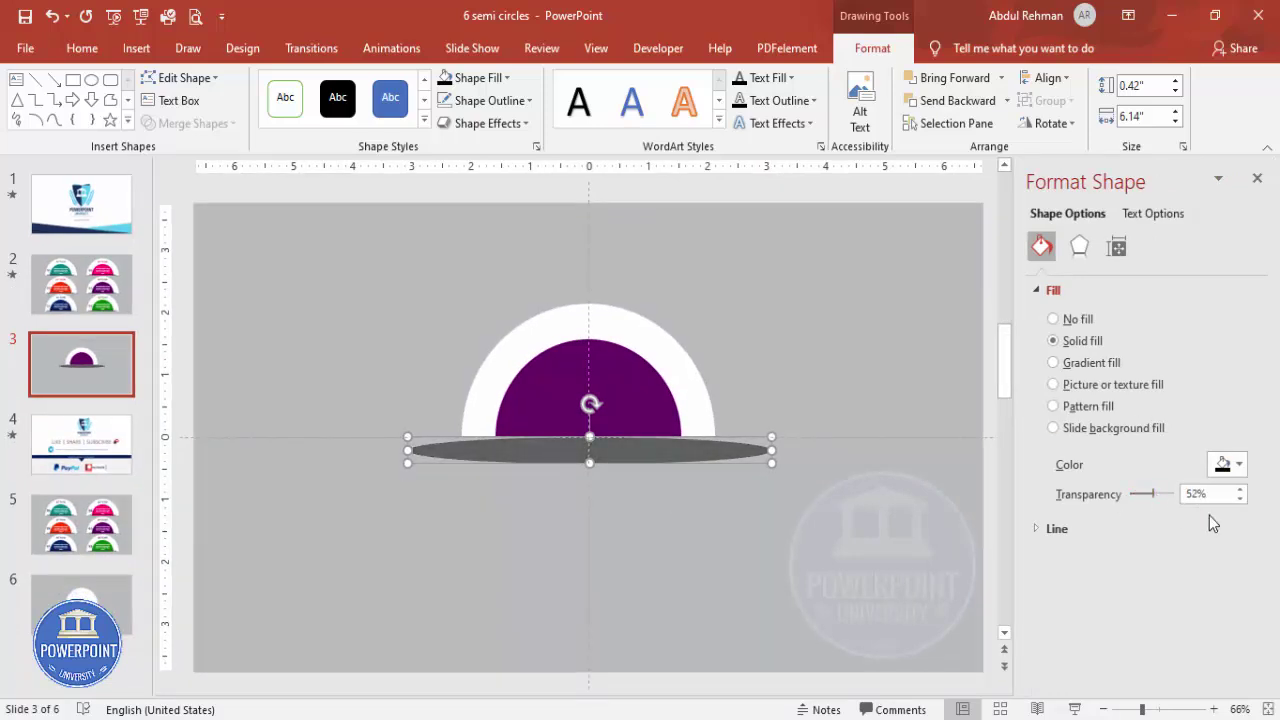
{"action": "left_click", "coordinate": [1079, 245]}
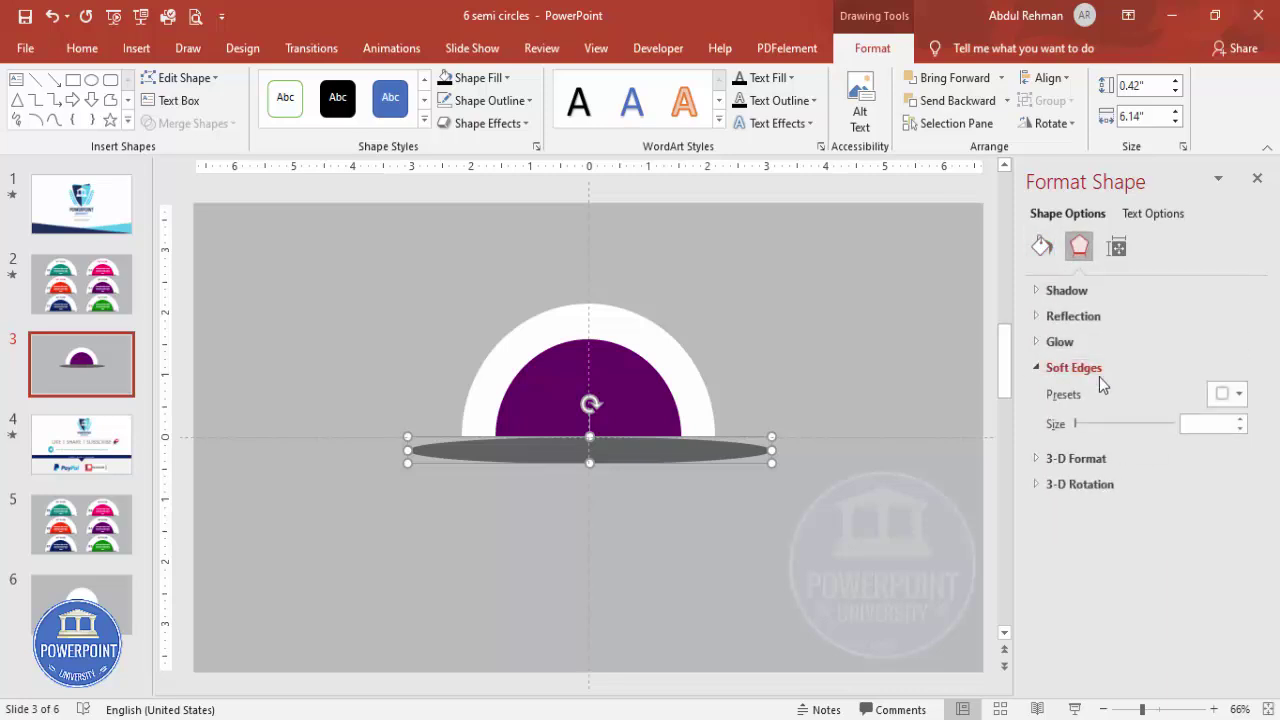
{"action": "left_click", "coordinate": [1240, 421]}
{"action": "left_click", "coordinate": [1240, 421]}
{"action": "left_click", "coordinate": [1240, 421]}
{"action": "left_click", "coordinate": [1240, 420]}
{"action": "left_click", "coordinate": [1240, 420]}
{"action": "left_click", "coordinate": [1240, 420]}
{"action": "left_click", "coordinate": [1240, 420]}
{"action": "left_click_drag", "start_coordinate": [667, 450], "coordinate": [663, 441]}
{"action": "left_click", "coordinate": [621, 487]}
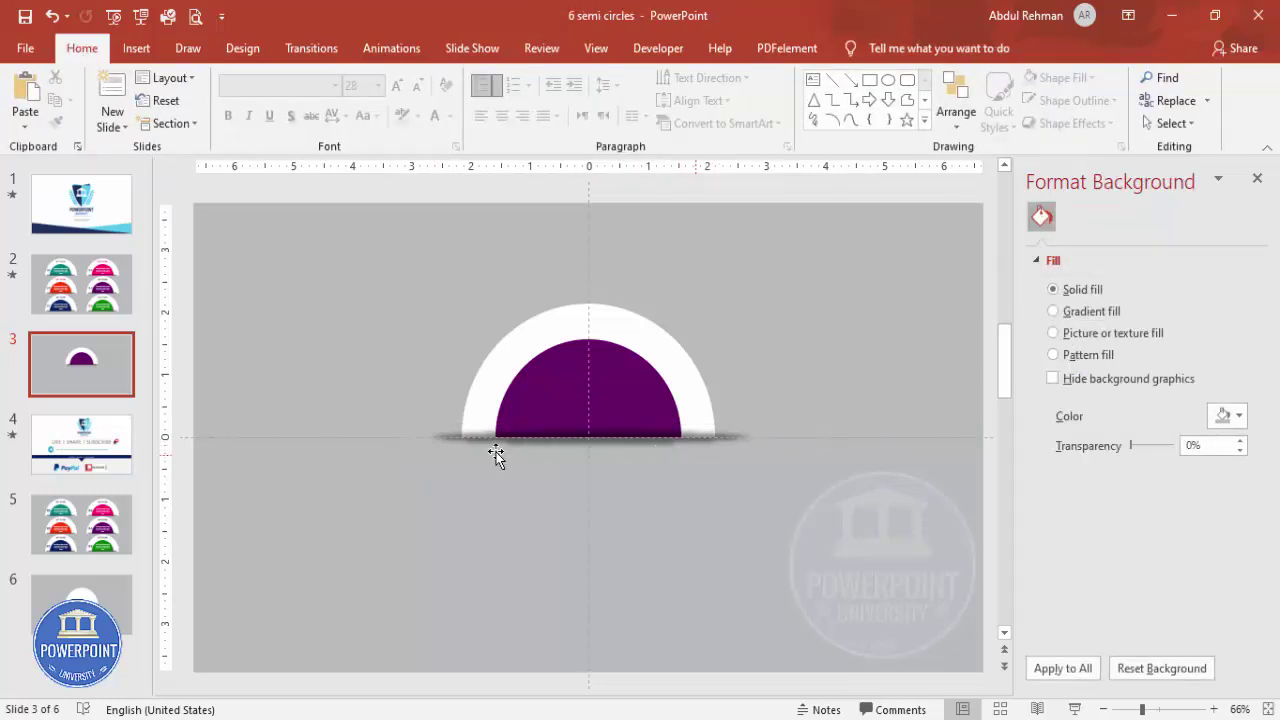
- Draw a borderless rectangle across the arc's base and fill it with the background grey
{"action": "left_click", "coordinate": [136, 48]}
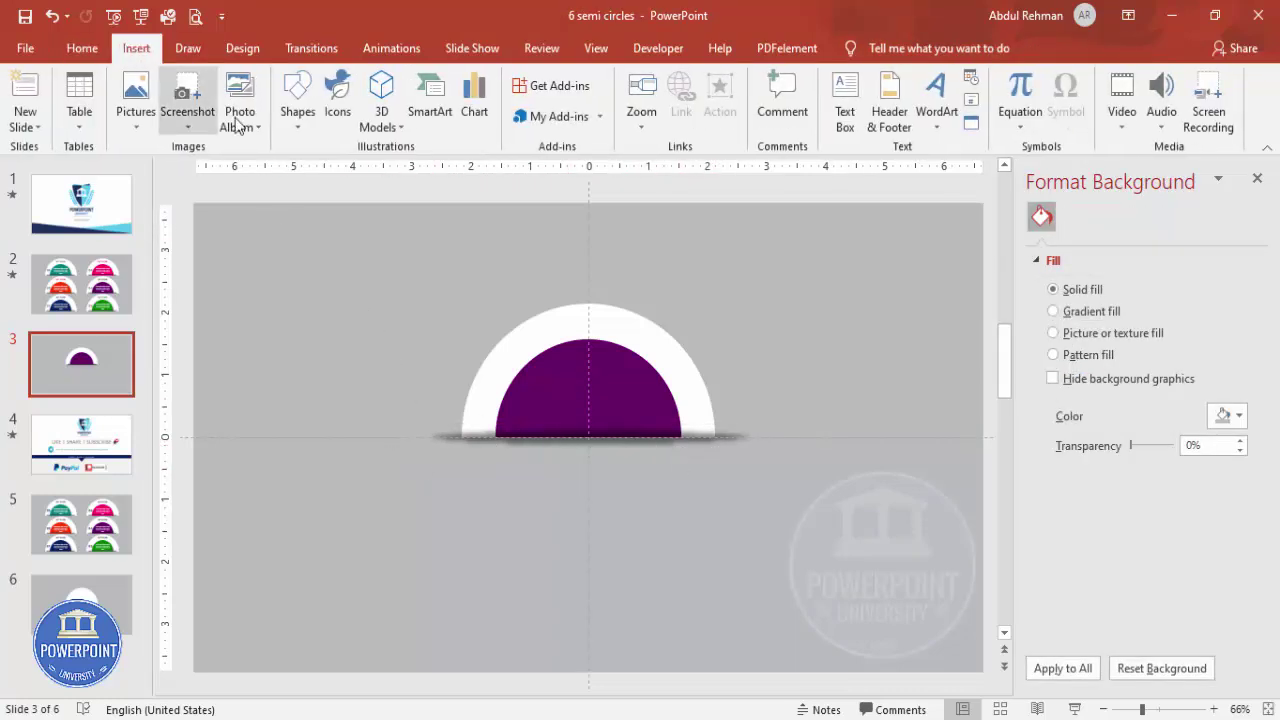
{"action": "left_click", "coordinate": [297, 100]}
{"action": "left_click", "coordinate": [290, 272]}
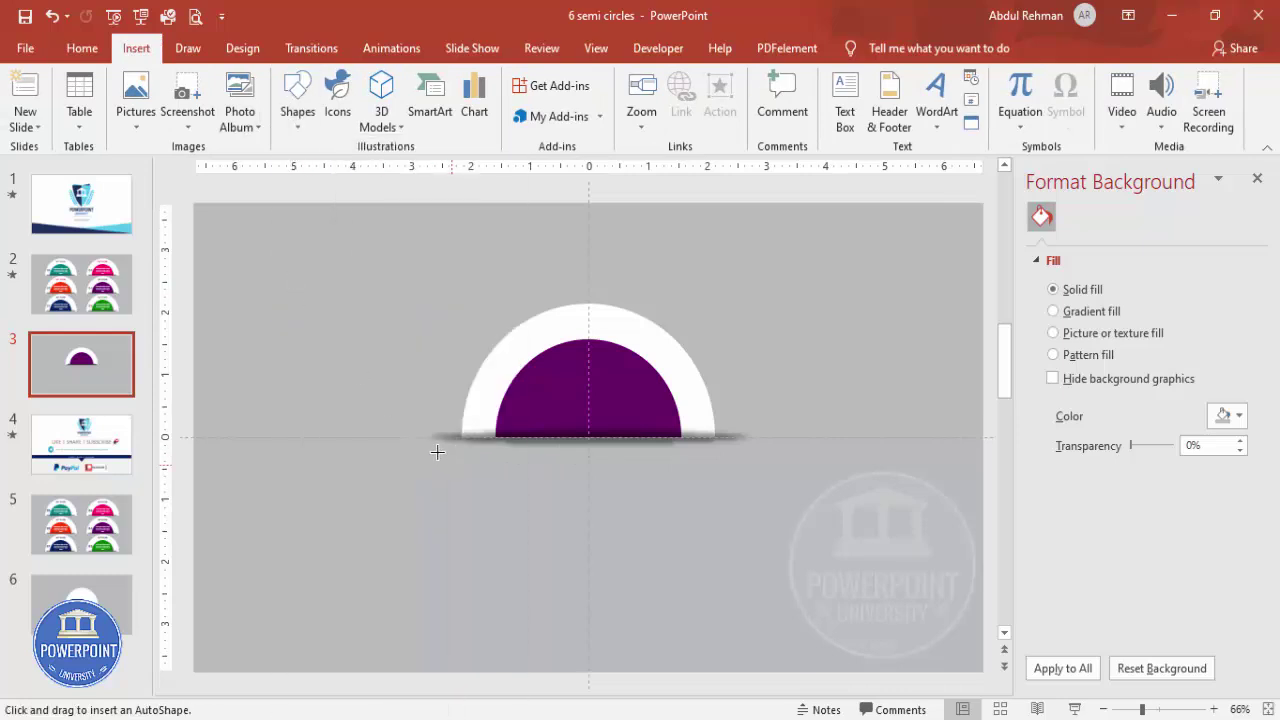
{"action": "mouse_move", "coordinate": [404, 436]}
{"action": "left_mouse_down"}
{"action": "mouse_move", "coordinate": [500, 459]}
{"action": "mouse_move", "coordinate": [760, 477]}
{"action": "left_mouse_up"}
{"action": "left_click", "coordinate": [488, 100]}
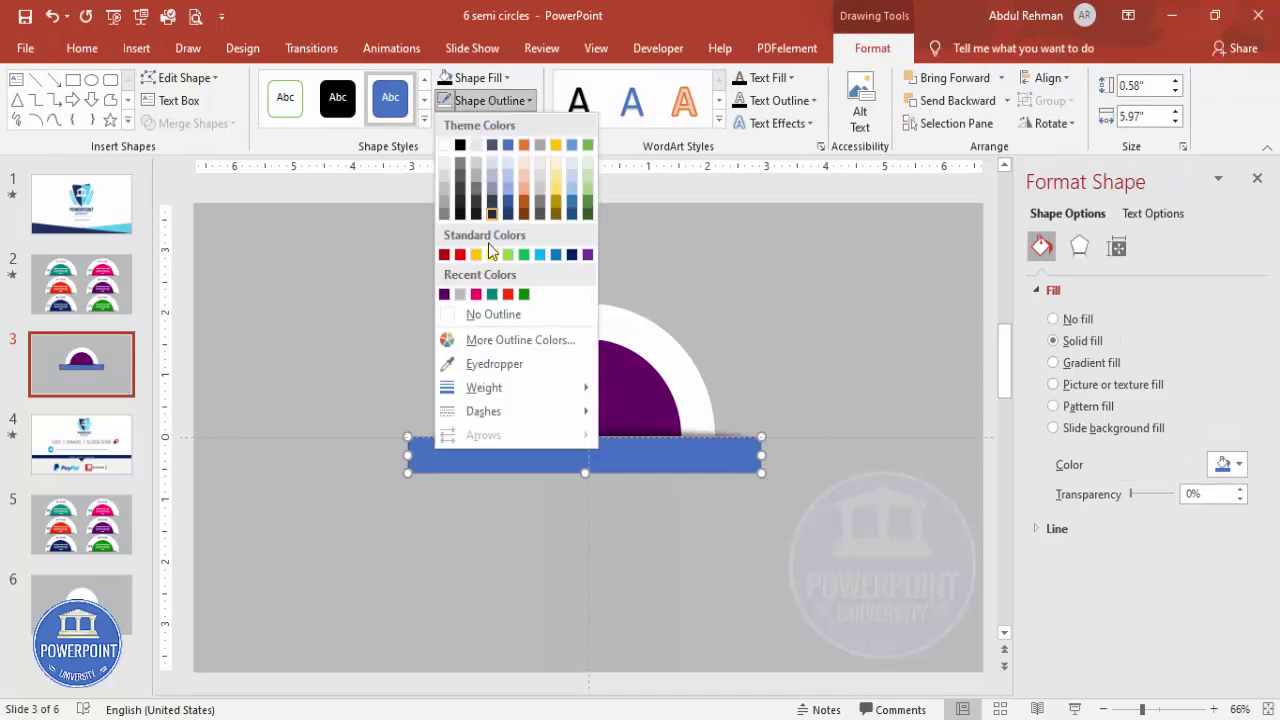
{"action": "left_click", "coordinate": [495, 314]}
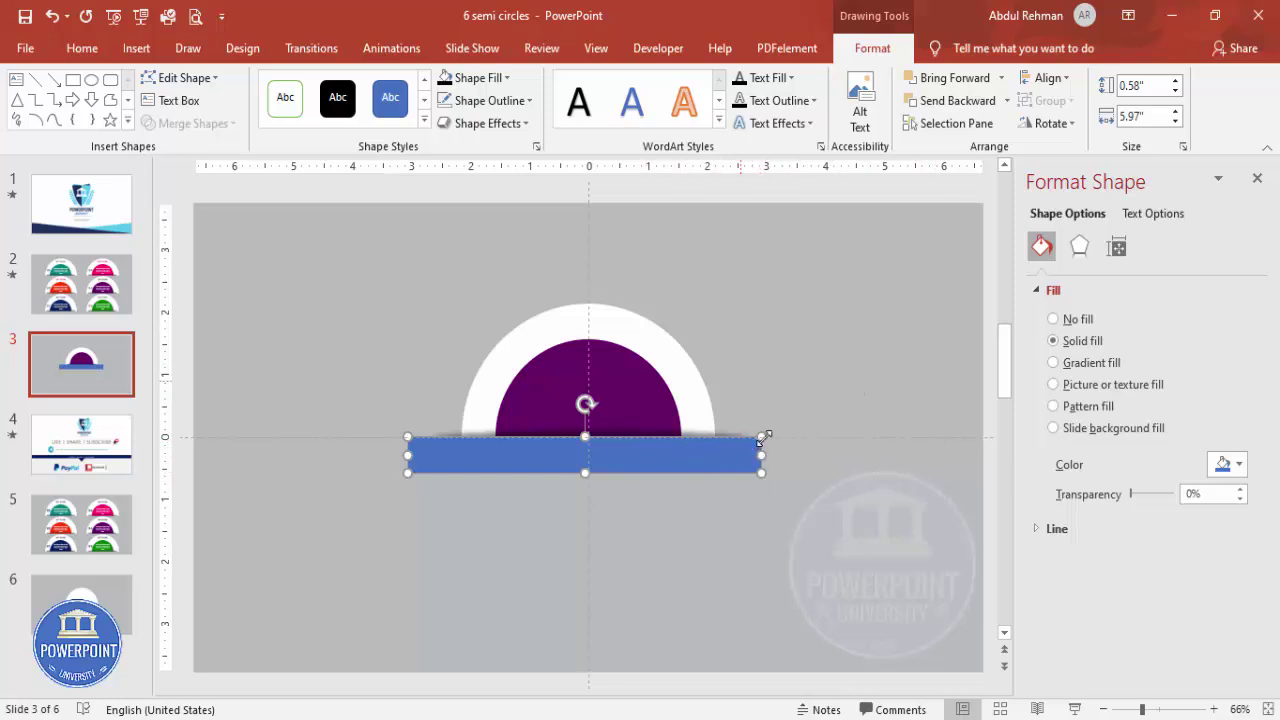
{"action": "left_click", "coordinate": [1238, 464]}
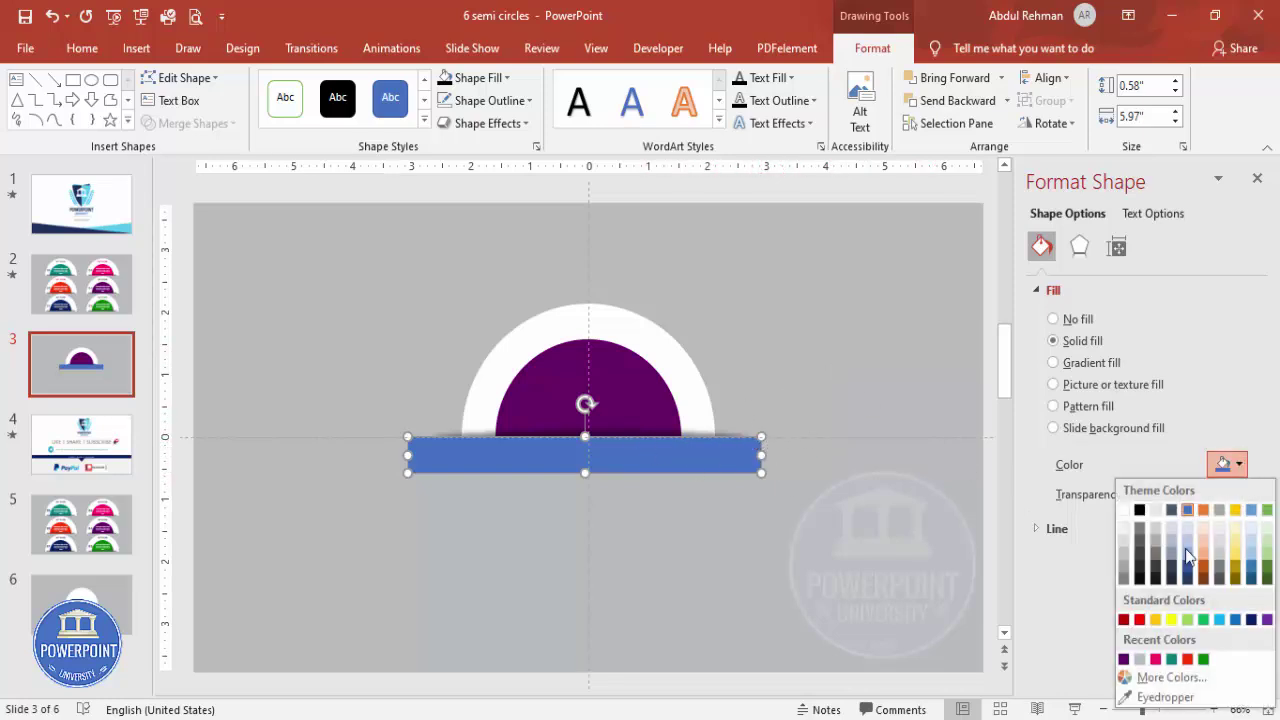
{"action": "left_click", "coordinate": [1140, 659]}
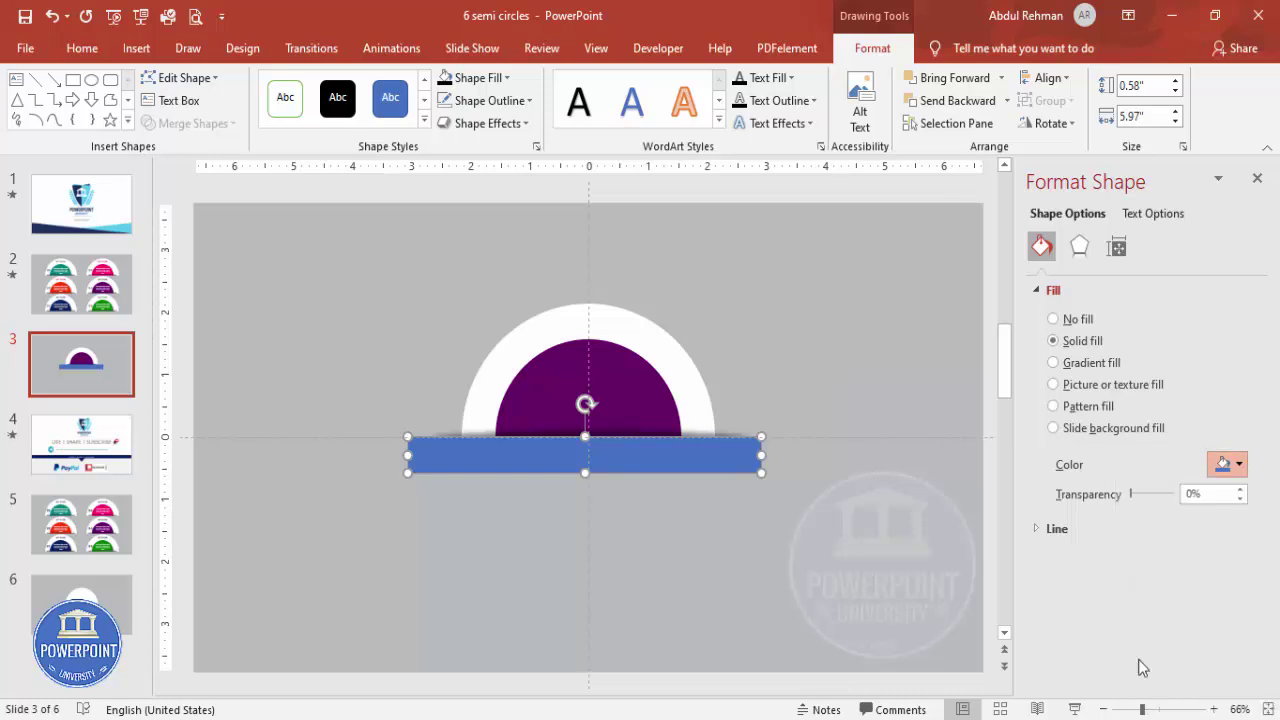
{"action": "left_click", "coordinate": [768, 400]}
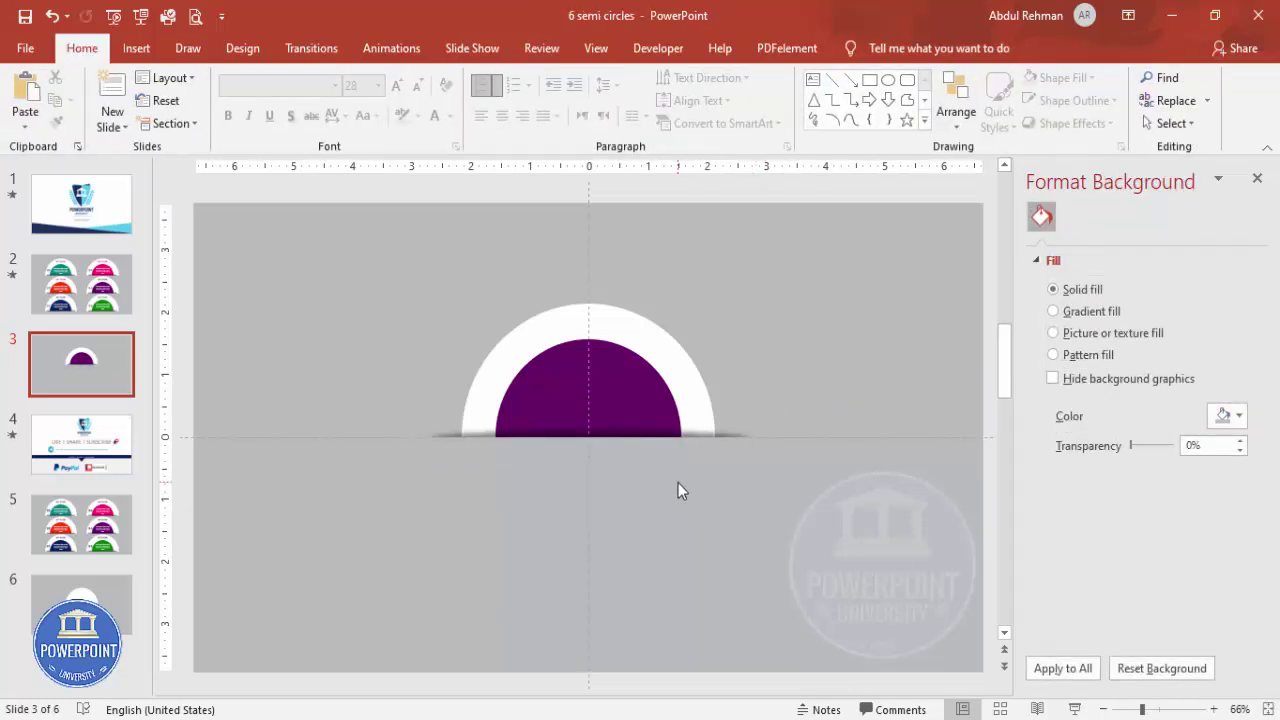
- Add a text box on the white arc reading 'TITLE'
{"action": "left_click", "coordinate": [596, 47]}
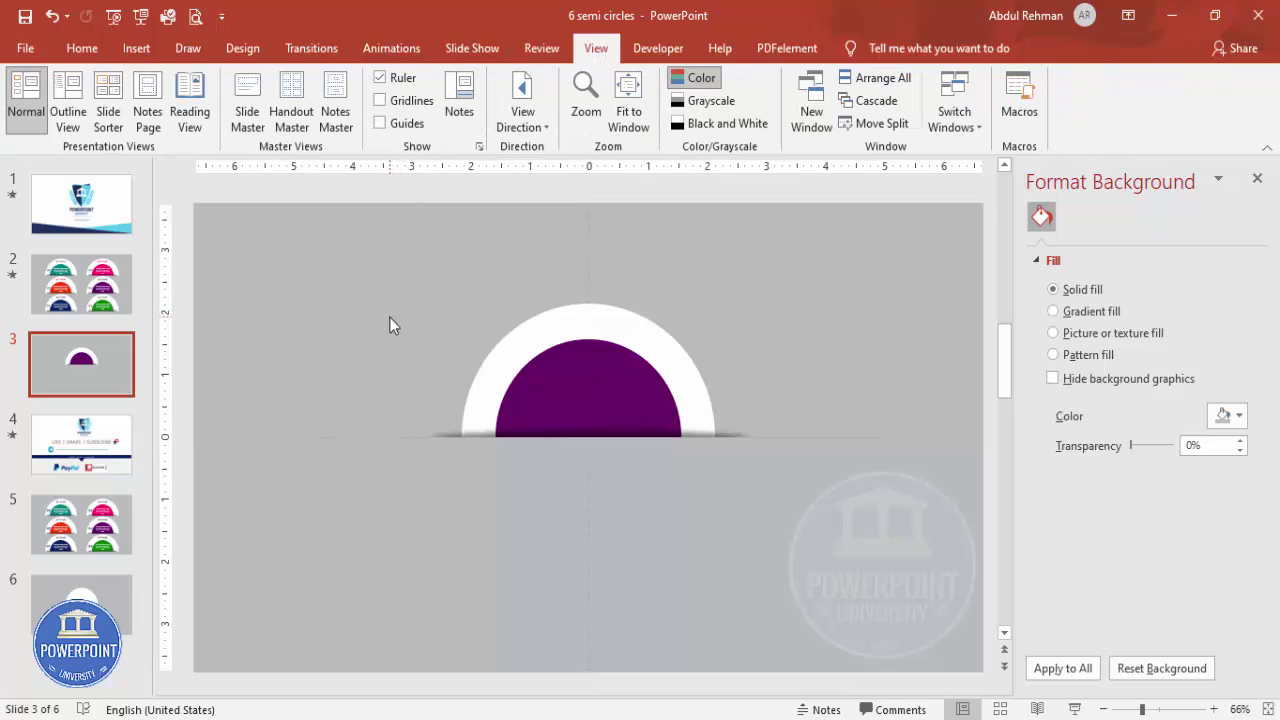
{"action": "left_click", "coordinate": [136, 48]}
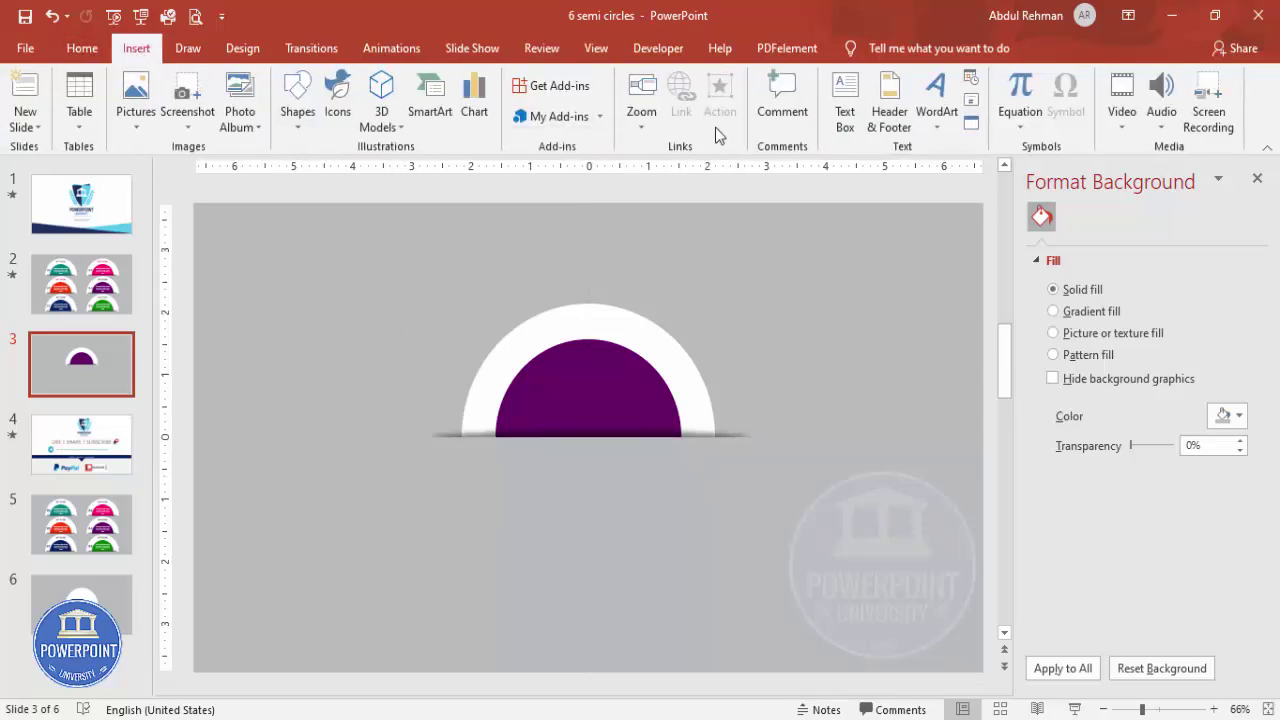
{"action": "left_click", "coordinate": [845, 110]}
{"action": "left_click_drag", "start_coordinate": [540, 320], "coordinate": [681, 351]}
{"action": "type", "text": "TITLE"}
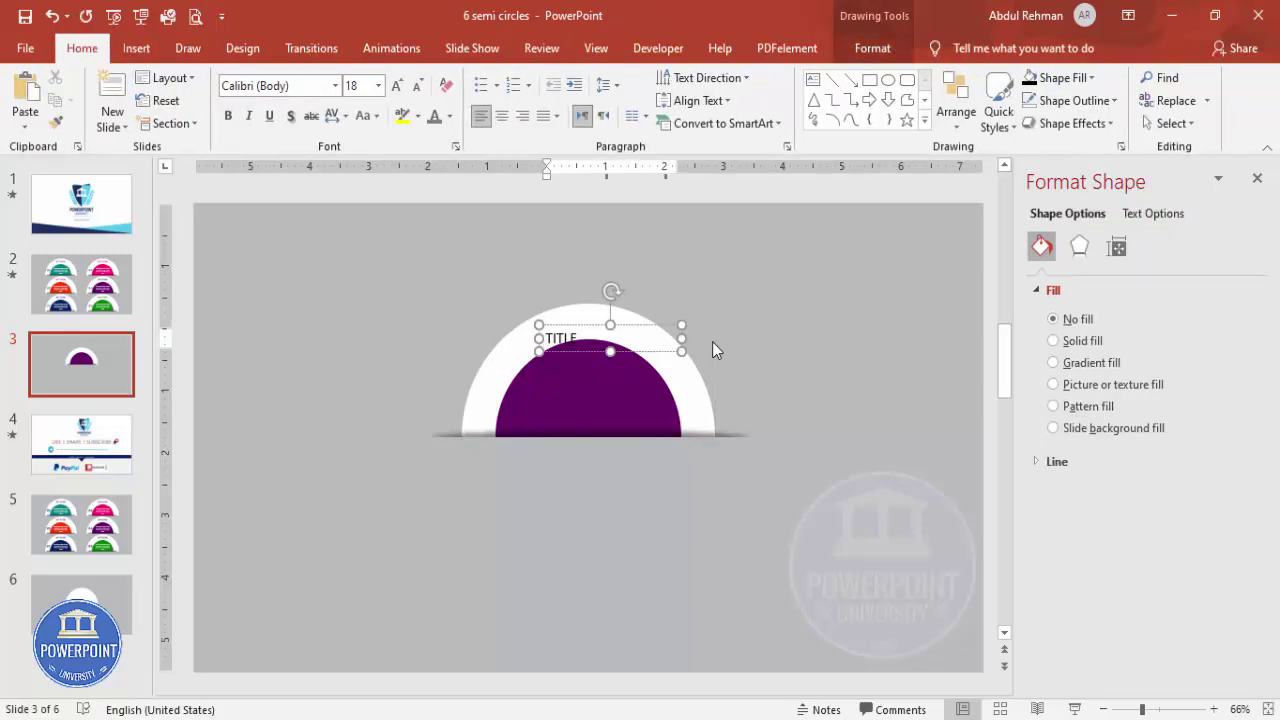
- Centre 'TITLE', make it purple at 24 pt, and position it above the purple semicircle
{"action": "left_click", "coordinate": [652, 325]}
{"action": "left_click", "coordinate": [501, 115]}
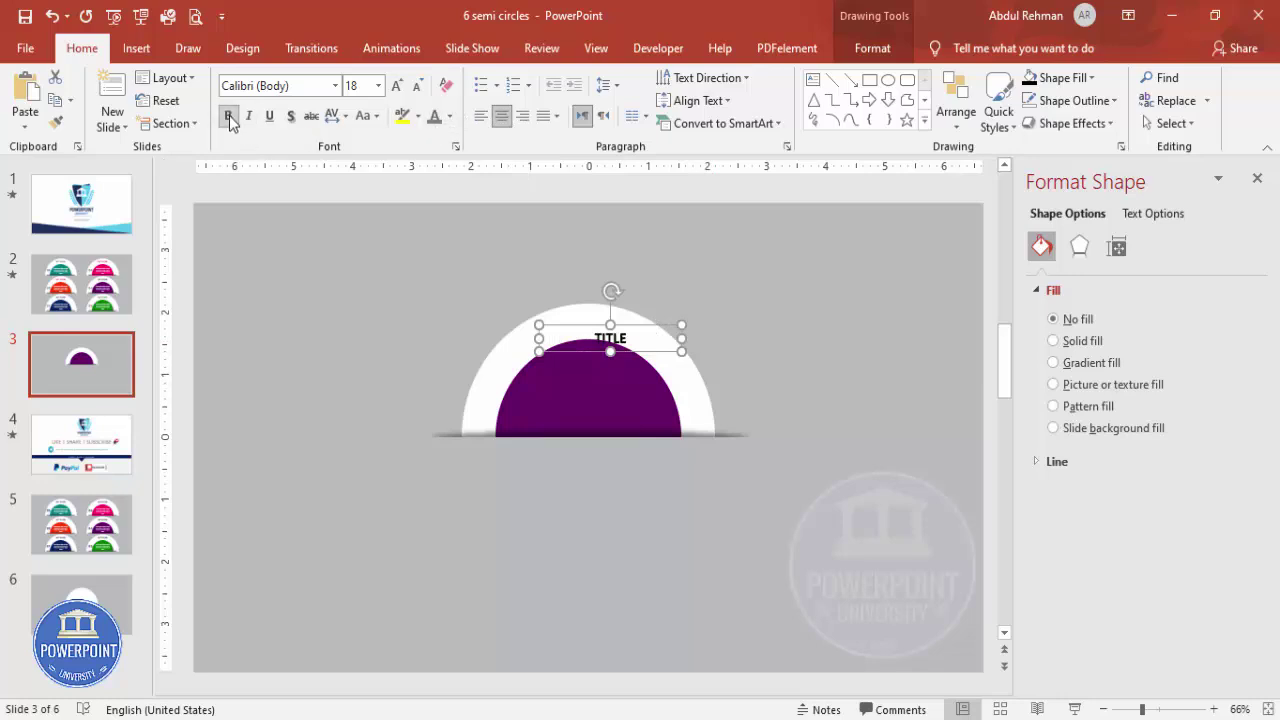
{"action": "left_click", "coordinate": [450, 116]}
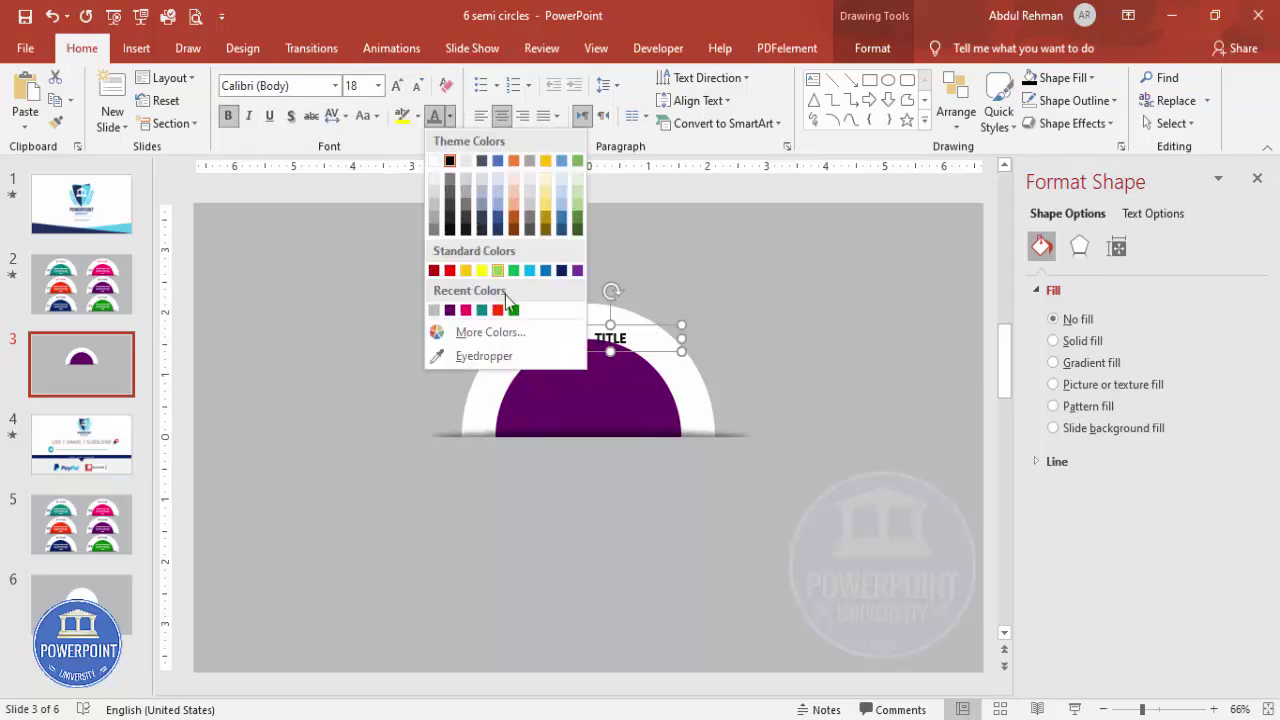
{"action": "left_click", "coordinate": [449, 310]}
{"action": "left_click", "coordinate": [395, 86]}
{"action": "left_click", "coordinate": [395, 86]}
{"action": "left_click_drag", "start_coordinate": [638, 319], "coordinate": [617, 307]}
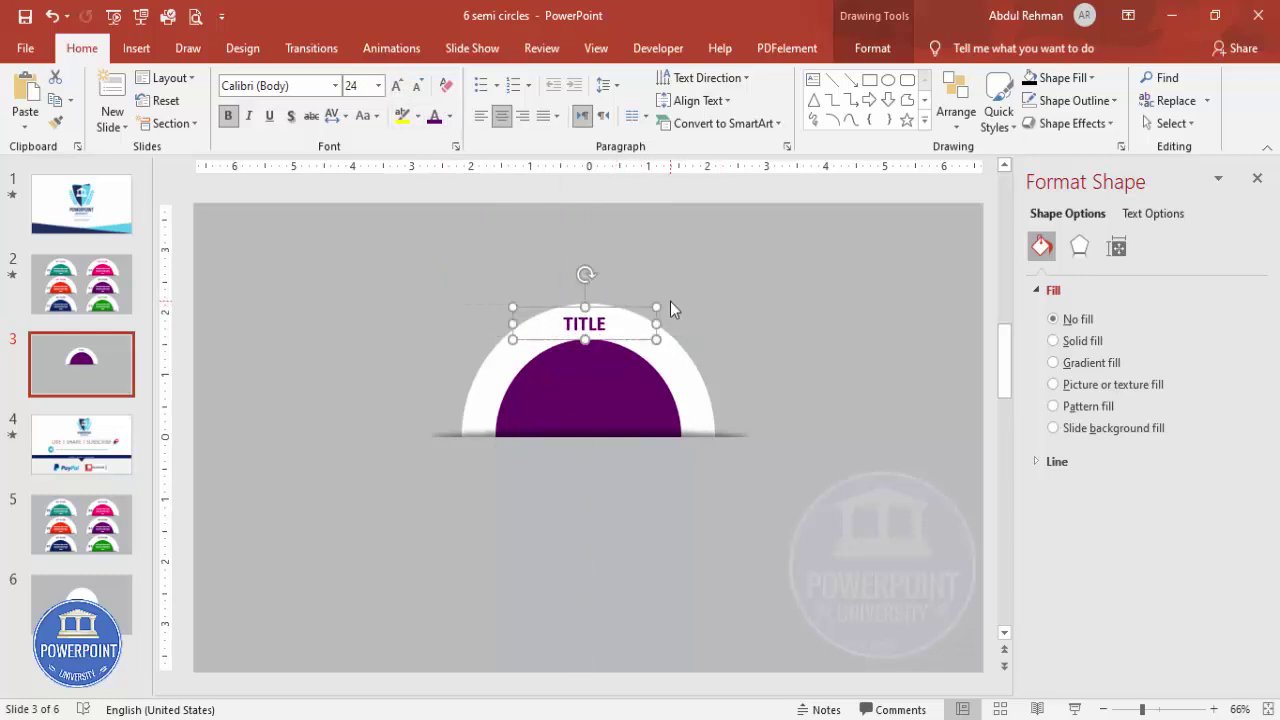
- Duplicate the TITLE box, change its text to '01', and colour it light grey
{"action": "left_click_drag", "start_coordinate": [581, 323], "coordinate": [412, 332]}
{"action": "double_click", "coordinate": [412, 332]}
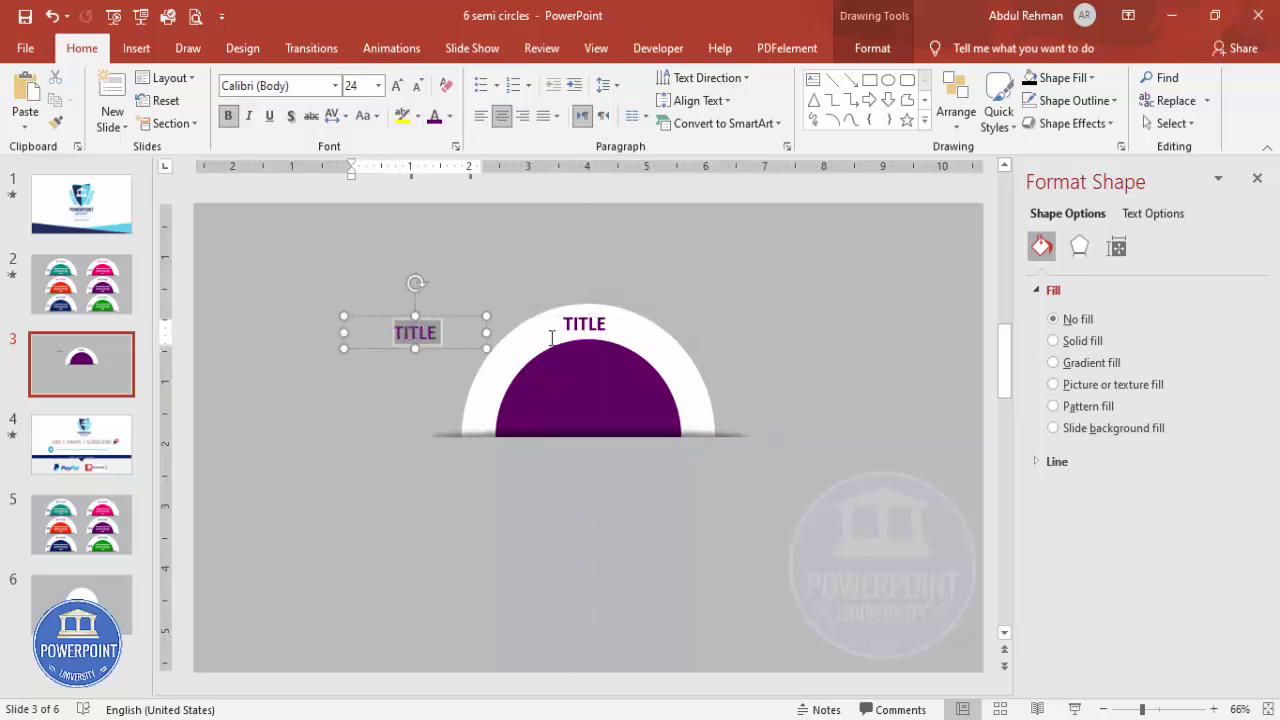
{"action": "type", "text": "01"}
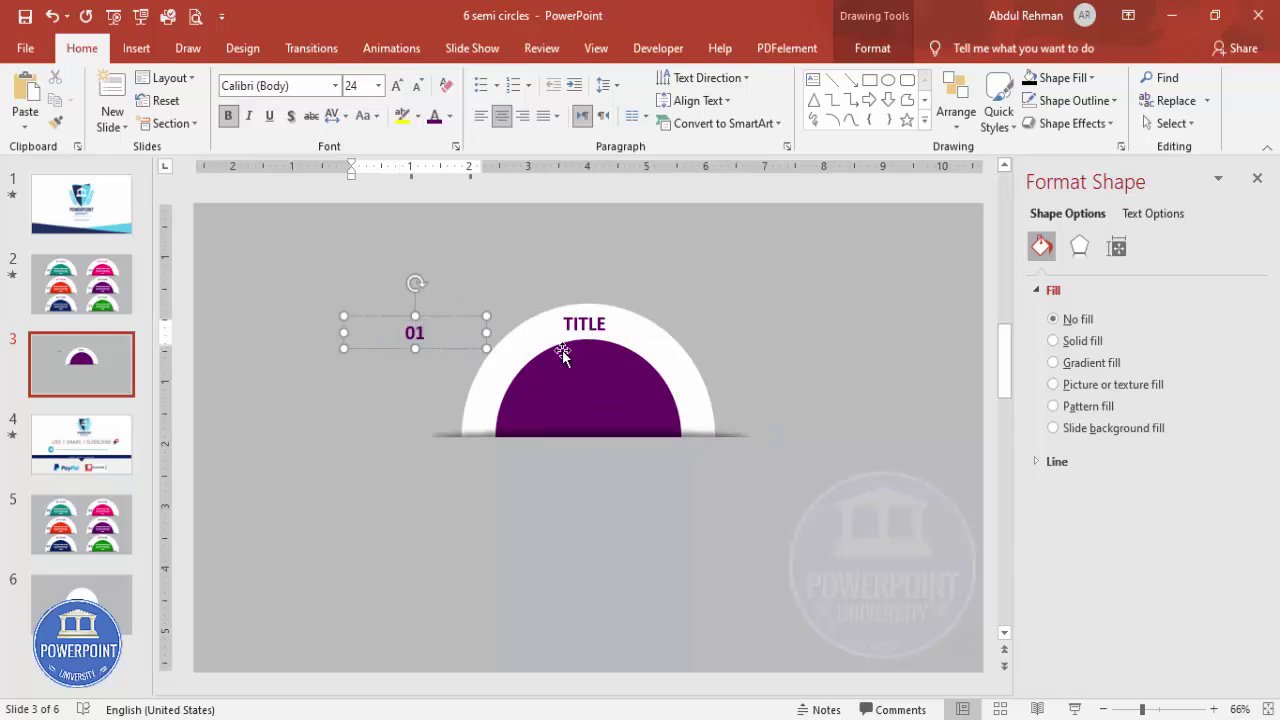
{"action": "left_click", "coordinate": [437, 329]}
{"action": "left_click", "coordinate": [411, 326]}
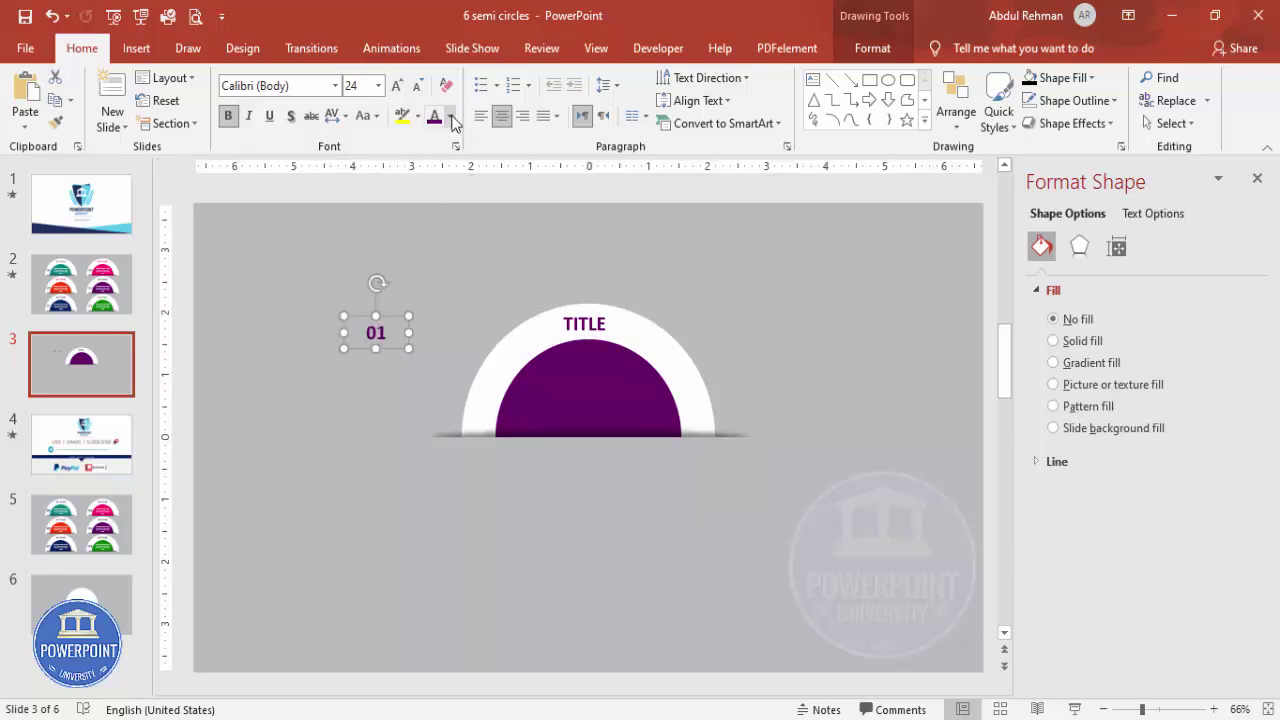
{"action": "left_click", "coordinate": [449, 116]}
{"action": "left_click", "coordinate": [437, 203]}
- Move '01' onto the left side of the white arc and enlarge it to 32 pt
{"action": "left_click", "coordinate": [386, 320]}
{"action": "left_click_drag", "start_coordinate": [392, 322], "coordinate": [499, 392]}
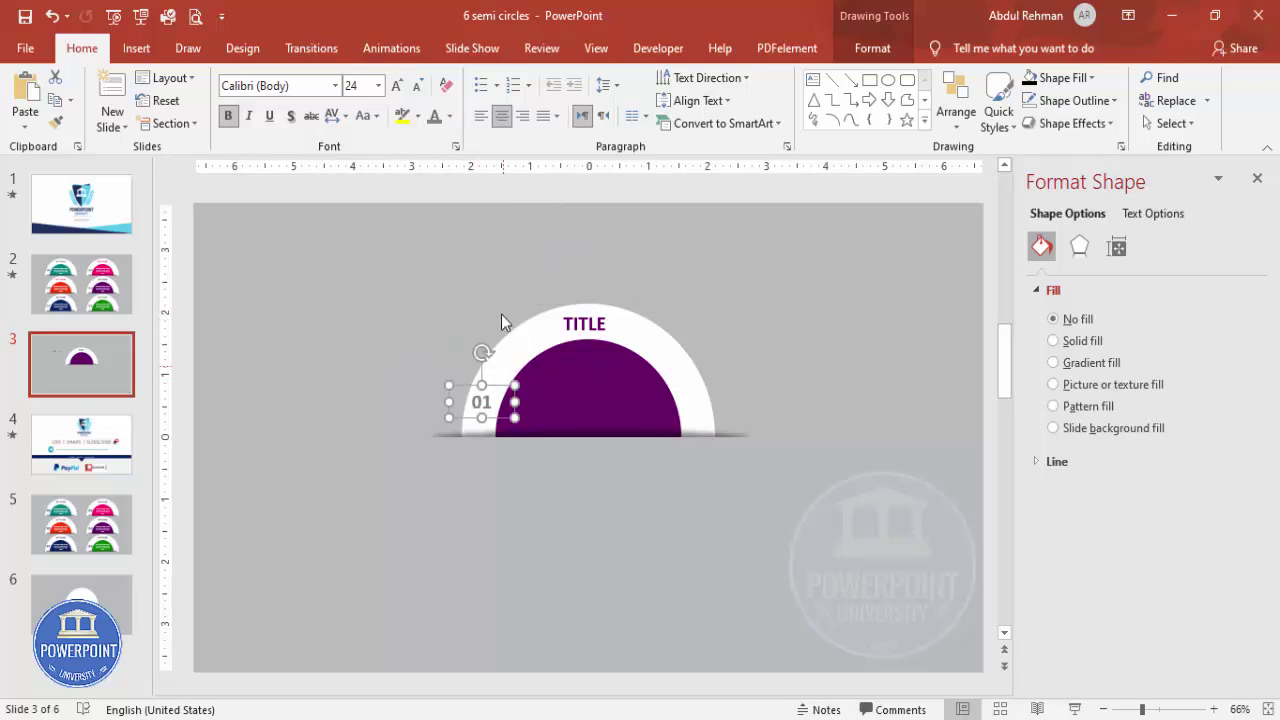
{"action": "left_click", "coordinate": [397, 85]}
{"action": "left_click", "coordinate": [397, 85]}
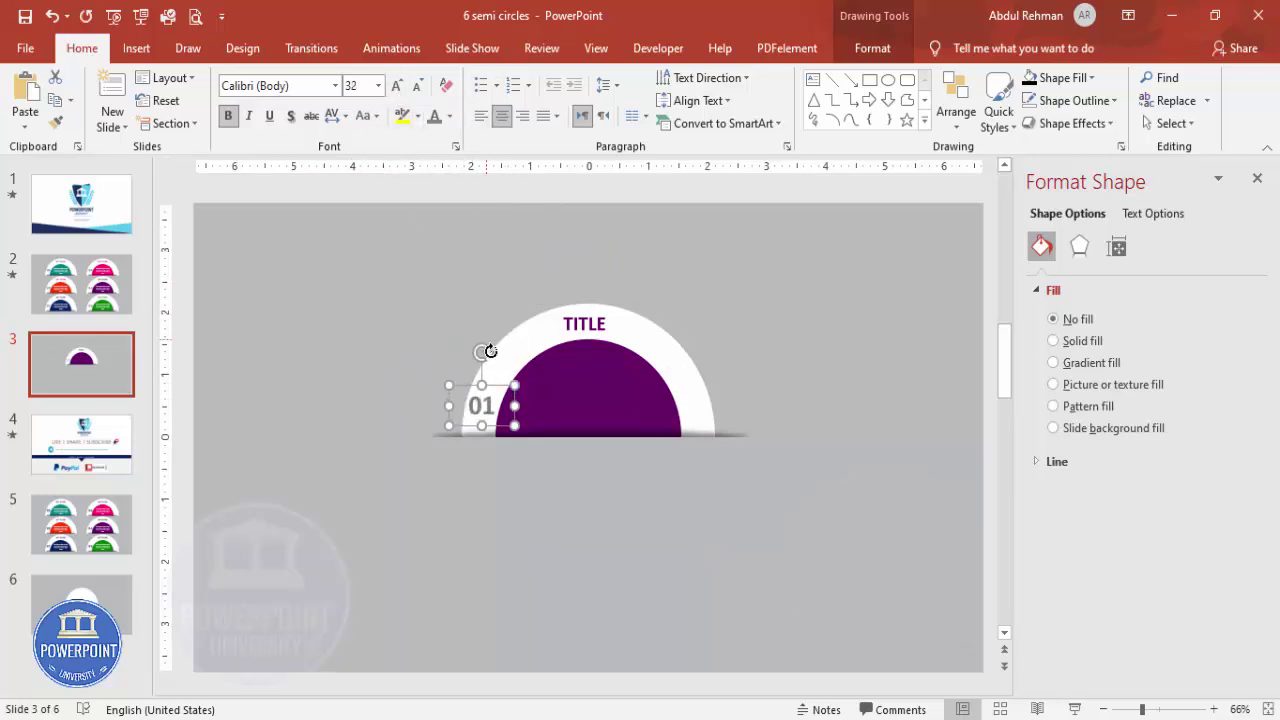
{"action": "left_click_drag", "start_coordinate": [491, 386], "coordinate": [500, 386]}
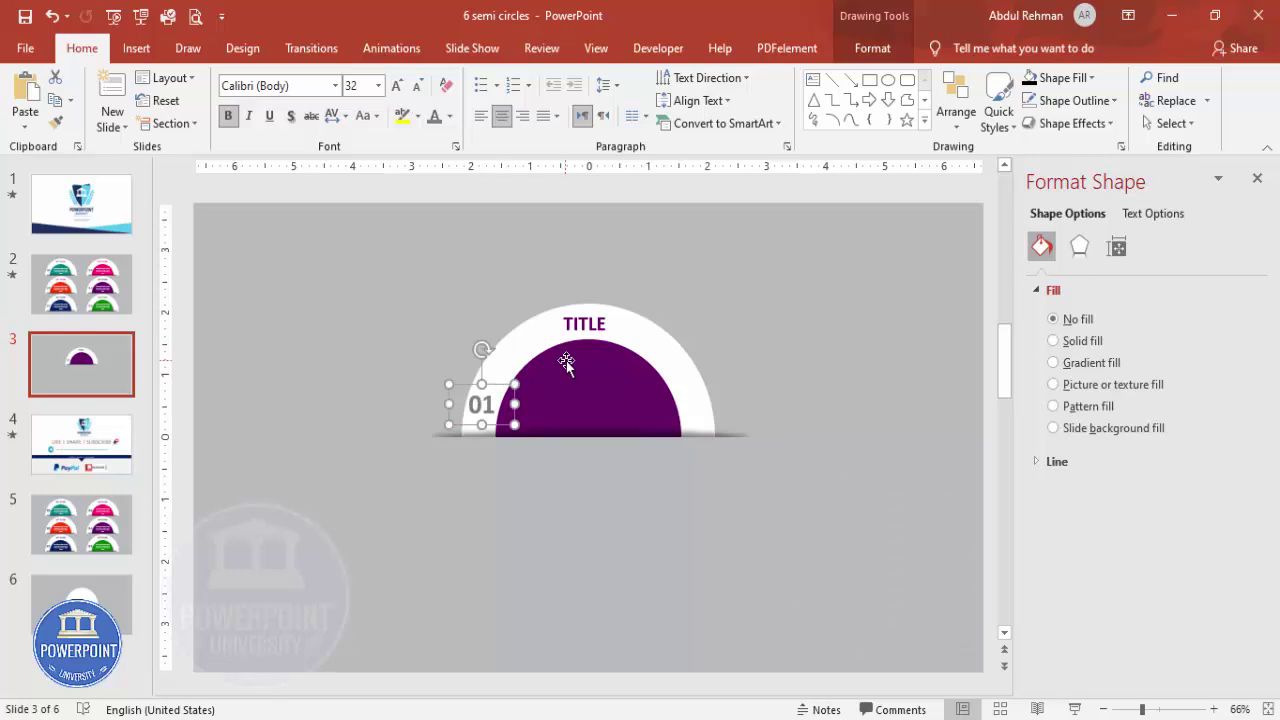
{"action": "key", "text": "ctrl+z"}
{"action": "left_click", "coordinate": [299, 190]}
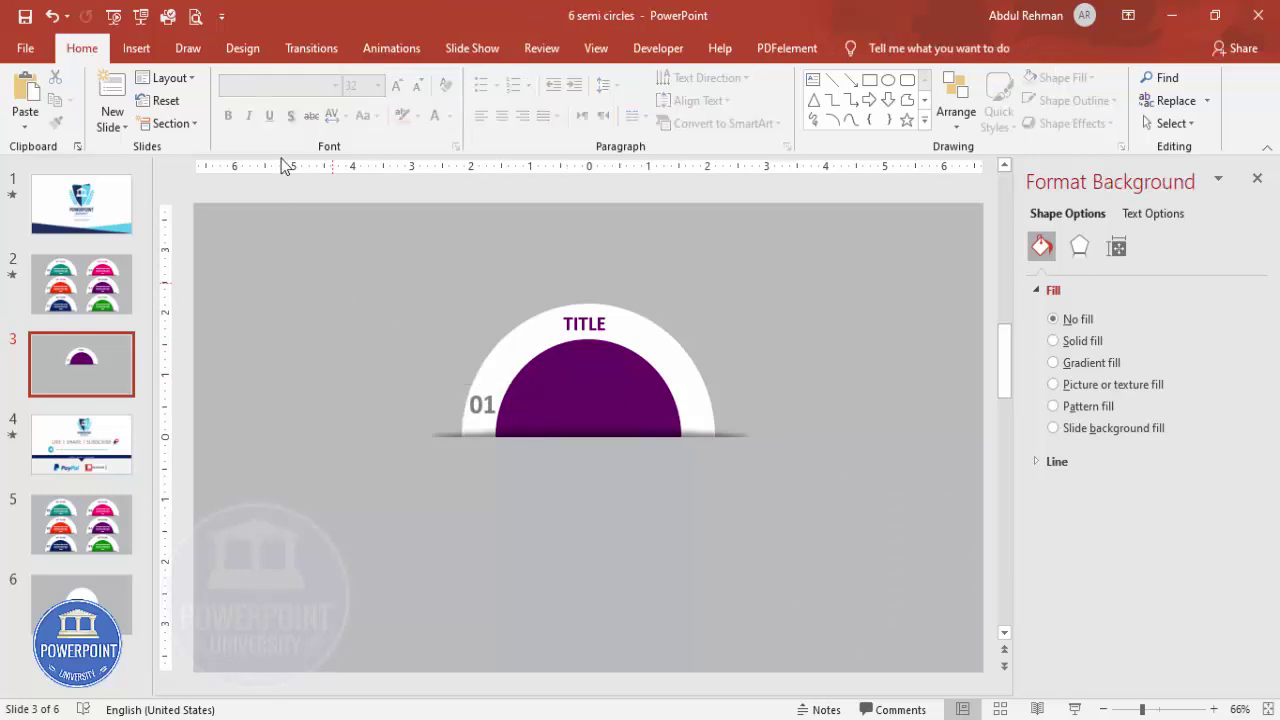
- Add a text box filled with =lorem() placeholder text, deleting the sentences from 'Fusce' onward
{"action": "left_click", "coordinate": [136, 48]}
{"action": "left_click", "coordinate": [842, 100]}
{"action": "left_click_drag", "start_coordinate": [714, 257], "coordinate": [888, 308]}
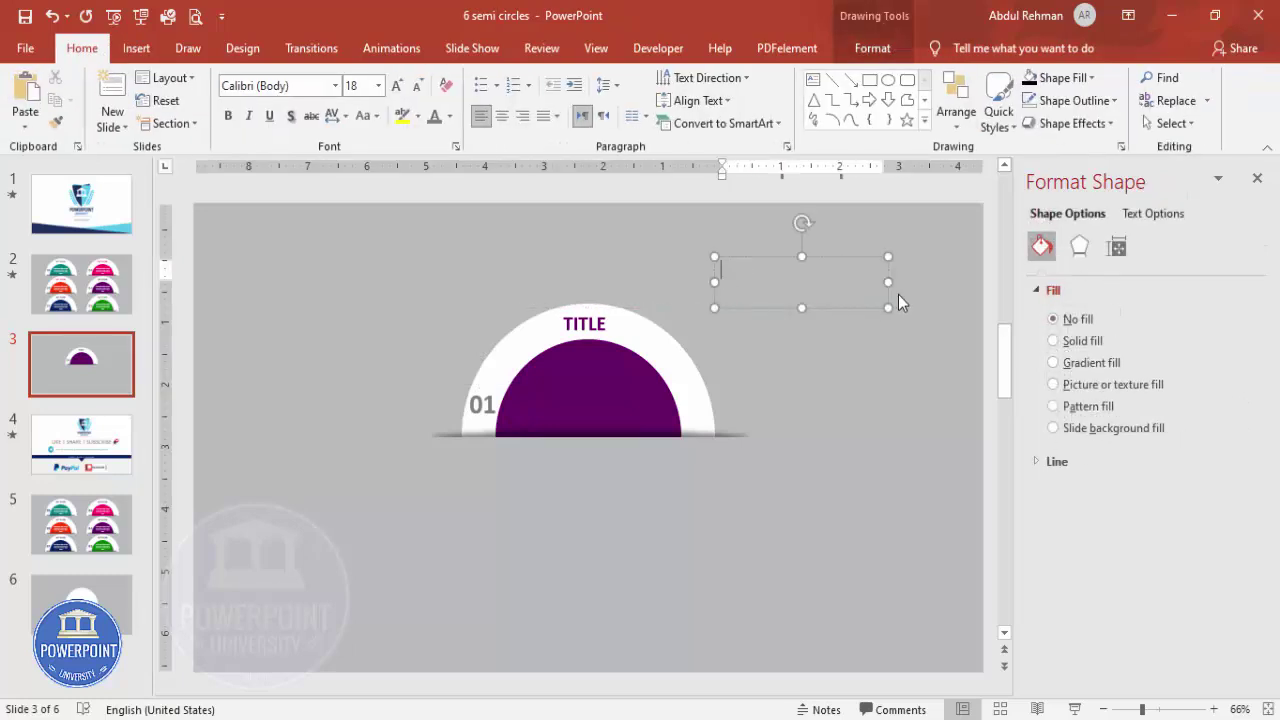
{"action": "type", "text": "=lorm"}
{"action": "key", "text": "BackSpace"}
{"action": "key", "text": "BackSpace"}
{"action": "type", "text": "rem()"}
{"action": "key", "text": "Return"}
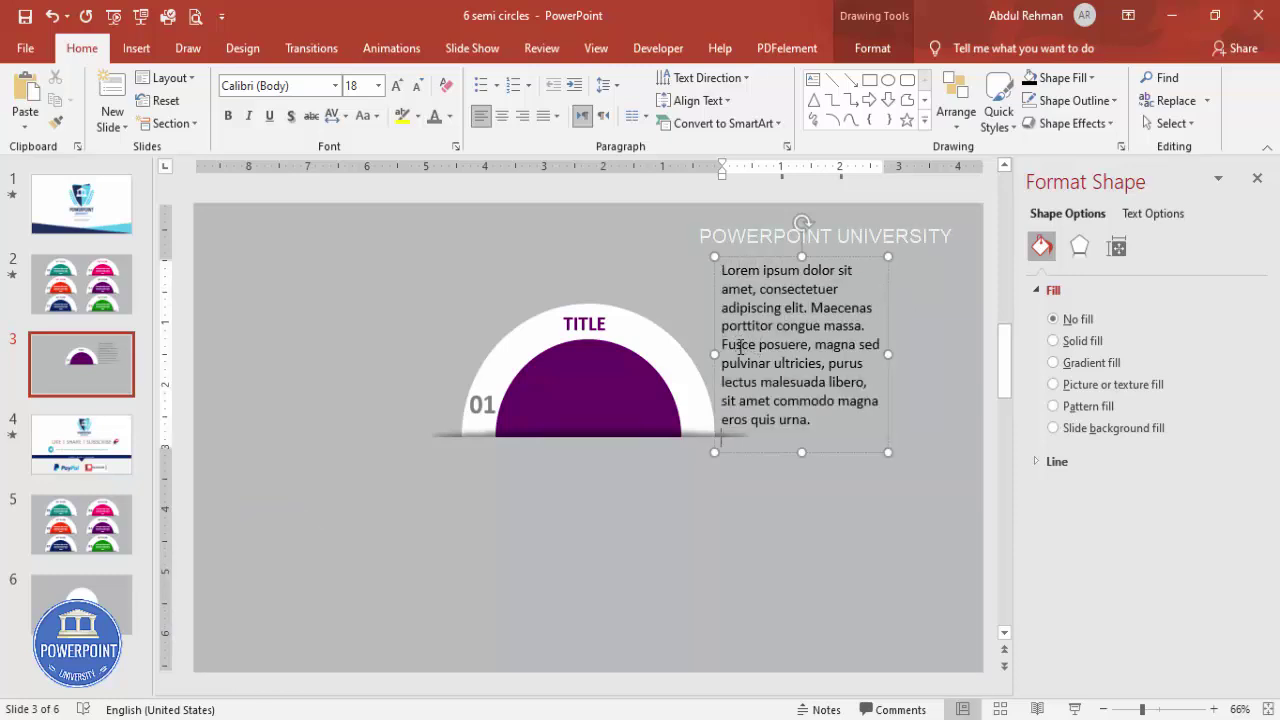
{"action": "left_click", "coordinate": [860, 425], "text": "shift"}
{"action": "key", "text": "Delete"}
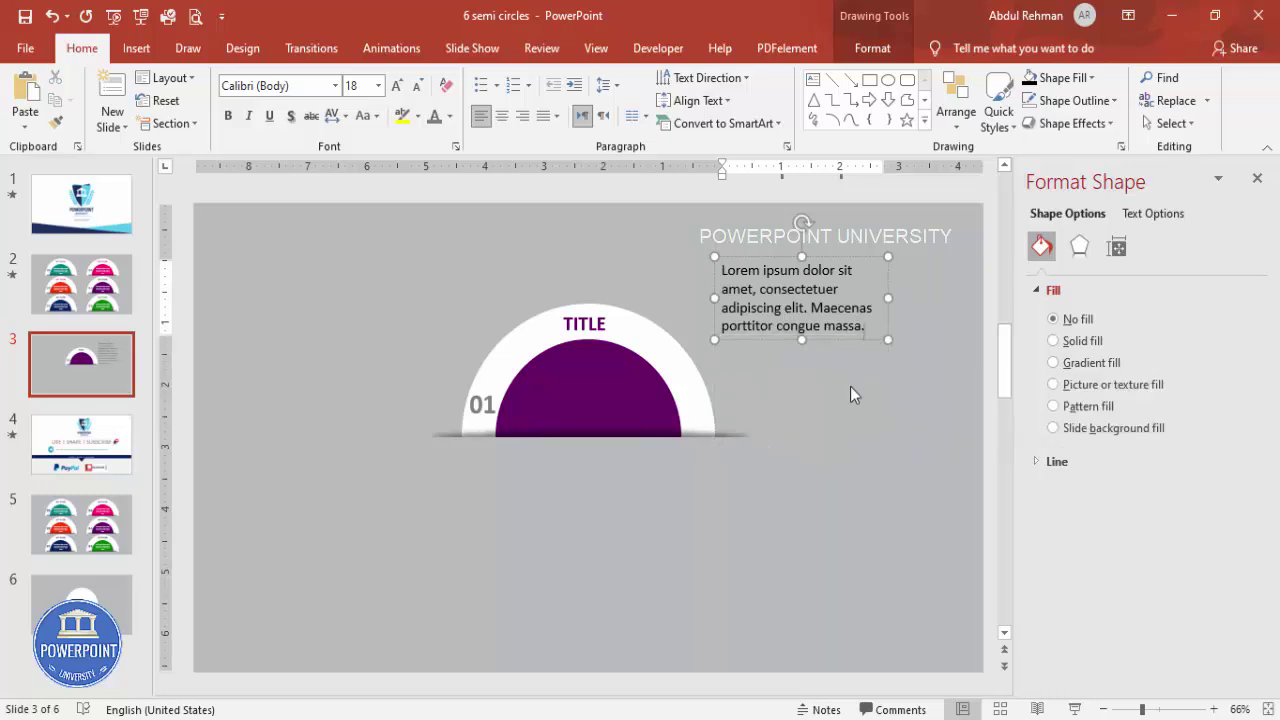
- Make the Lorem text white at 11 pt, narrow the box, and centre it in the purple semicircle
{"action": "left_click", "coordinate": [820, 260]}
{"action": "left_click", "coordinate": [419, 87]}
{"action": "left_click", "coordinate": [419, 87]}
{"action": "left_click", "coordinate": [419, 87]}
{"action": "left_click", "coordinate": [419, 87]}
{"action": "left_click", "coordinate": [450, 116]}
{"action": "left_click", "coordinate": [434, 161]}
{"action": "left_click_drag", "start_coordinate": [887, 277], "coordinate": [842, 273]}
{"action": "left_click_drag", "start_coordinate": [702, 293], "coordinate": [631, 372]}
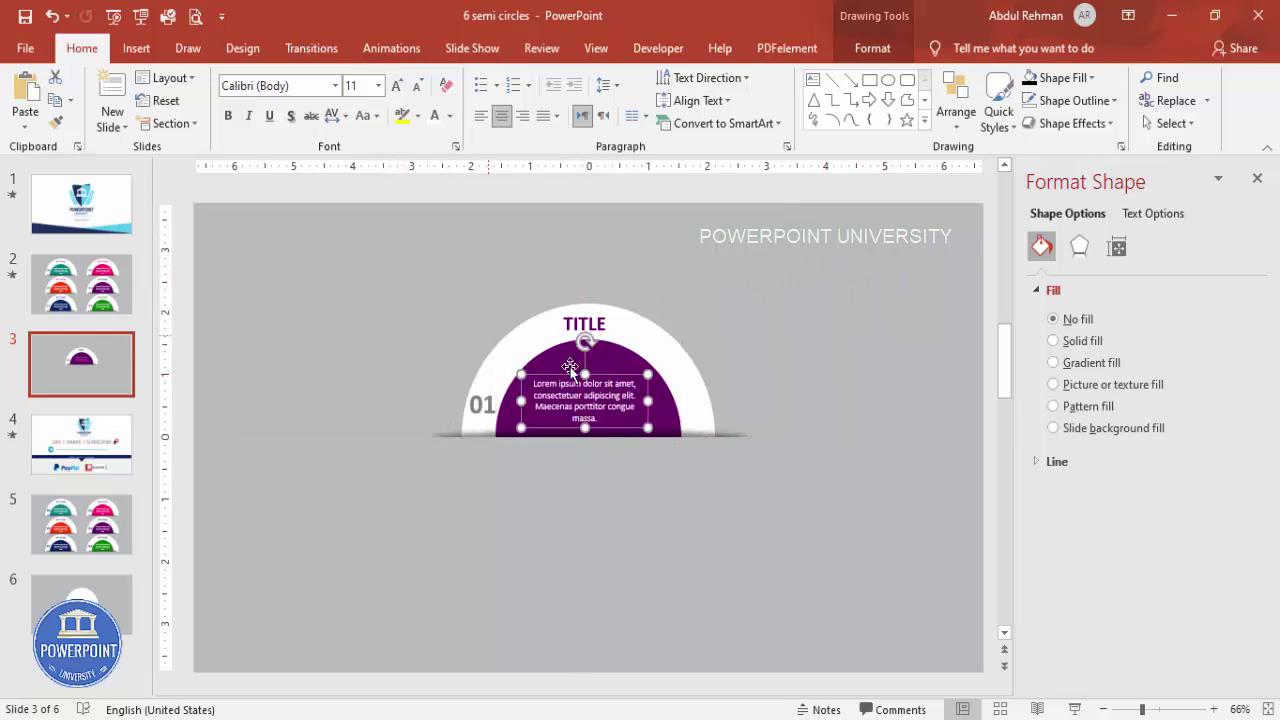
{"action": "left_click_drag", "start_coordinate": [617, 377], "coordinate": [621, 376]}
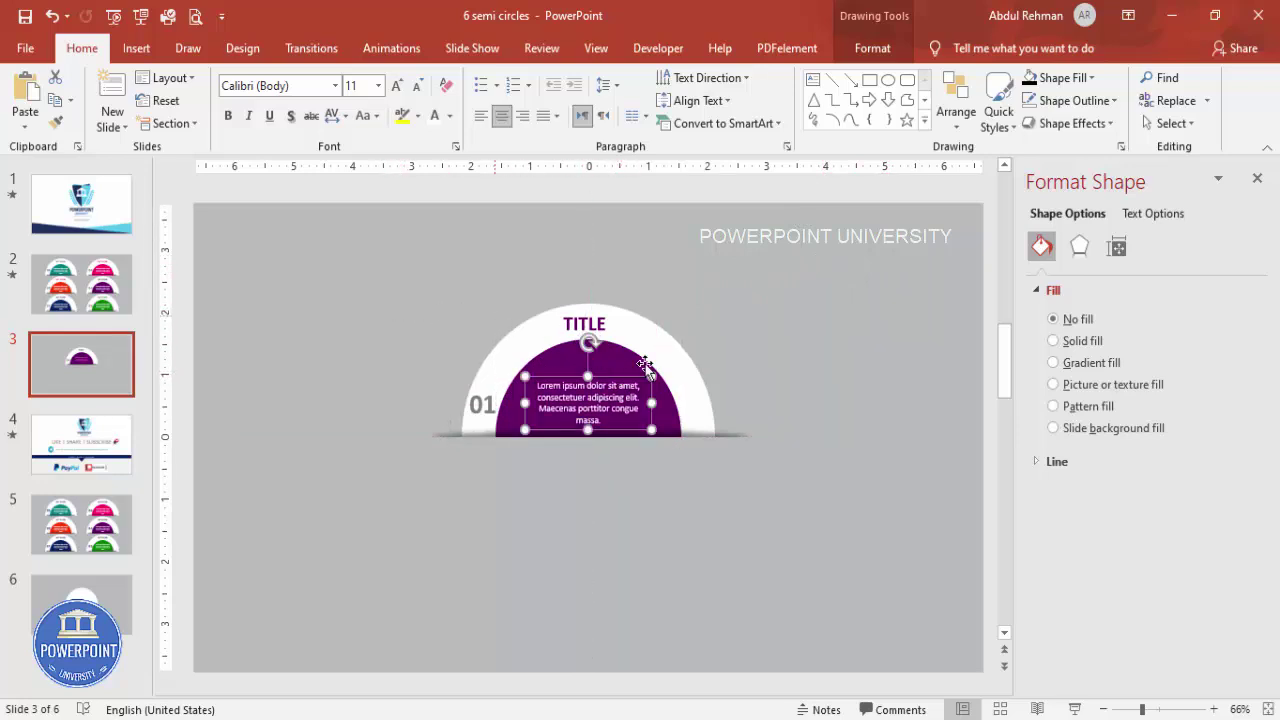
{"action": "left_click", "coordinate": [777, 331]}
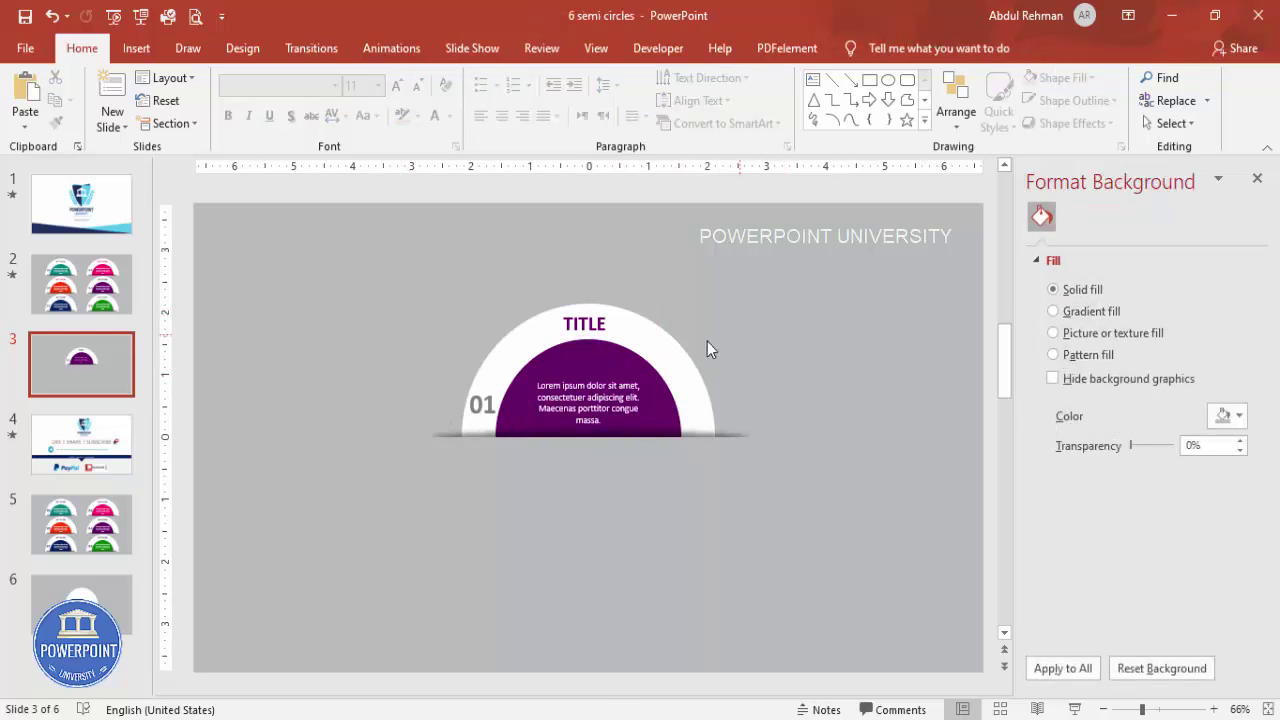
- Duplicate the whole badge and move the top copy to the slide's upper right
{"action": "left_click_drag", "start_coordinate": [324, 262], "coordinate": [889, 566]}
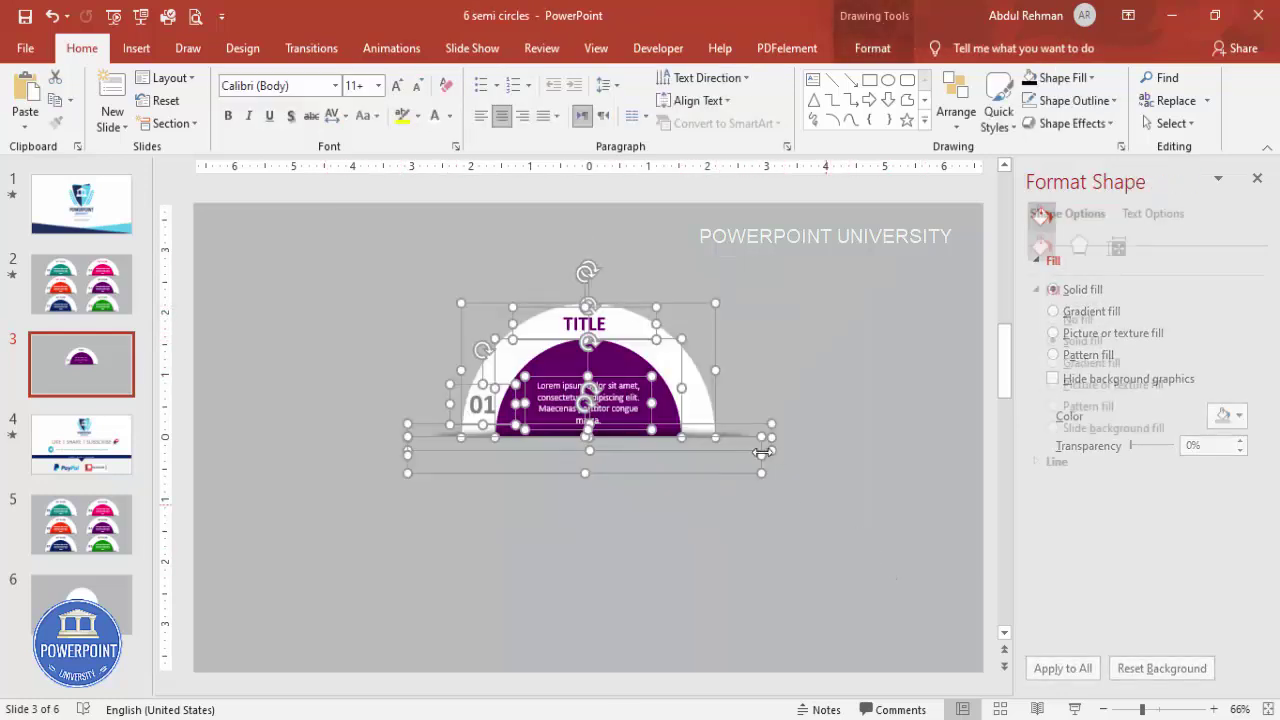
{"action": "left_click_drag", "start_coordinate": [663, 362], "coordinate": [459, 383]}
{"action": "key", "text": "ctrl+d"}
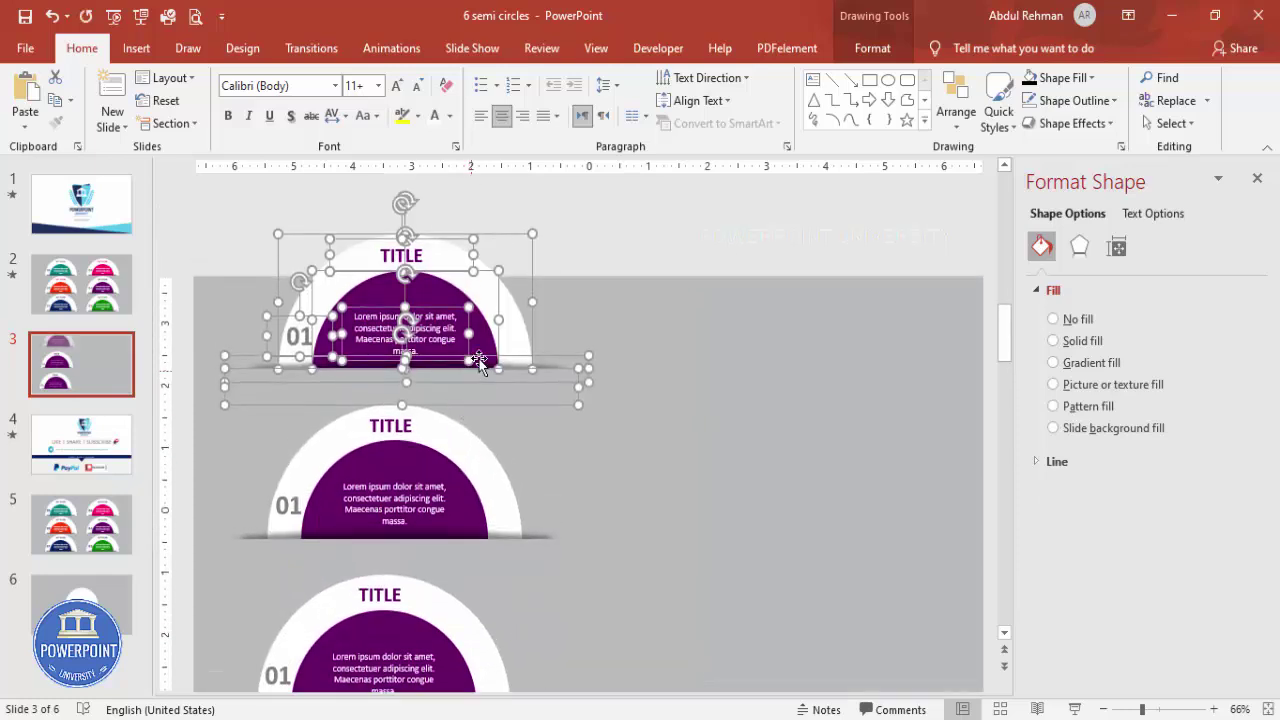
{"action": "key", "text": "ctrl+z"}
{"action": "key", "text": "ctrl+z"}
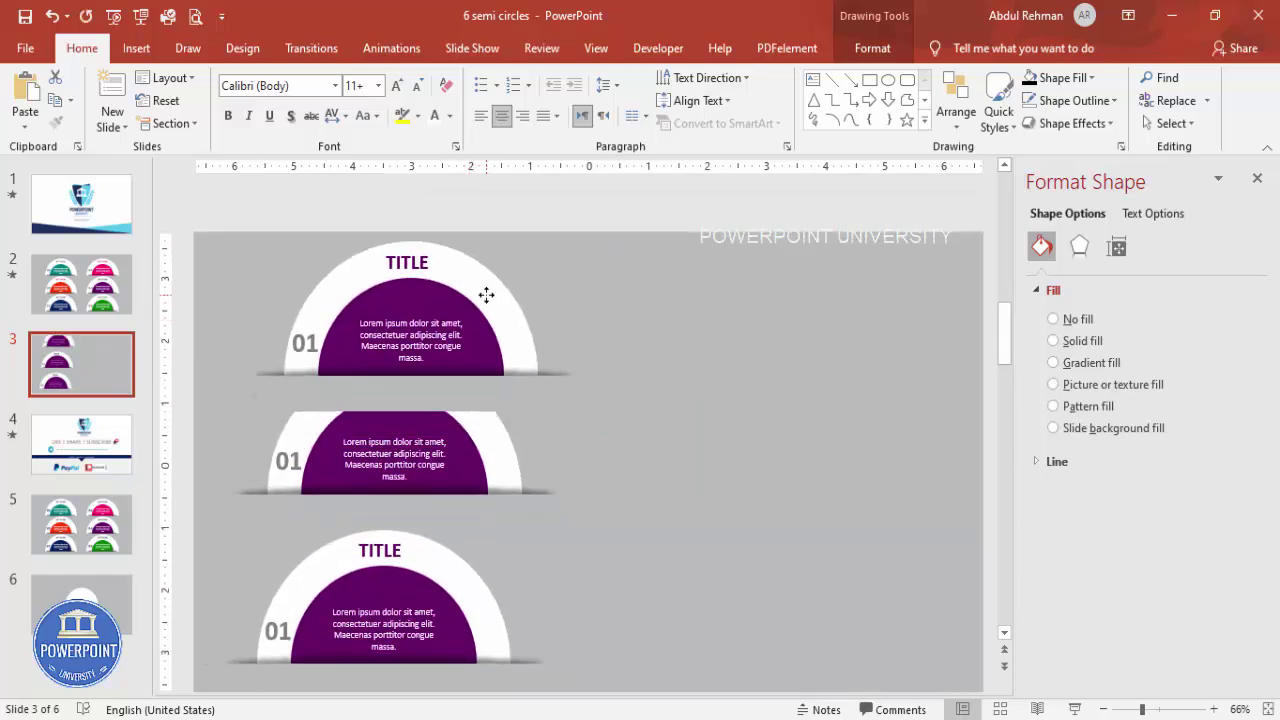
{"action": "left_click_drag", "start_coordinate": [486, 295], "coordinate": [1000, 300]}
{"action": "left_click", "coordinate": [542, 329]}
- Shift the left badge slightly down and send the upper badge behind the lower one
{"action": "mouse_move", "coordinate": [191, 273]}
{"action": "left_mouse_down"}
{"action": "mouse_move", "coordinate": [539, 461]}
{"action": "mouse_move", "coordinate": [686, 500]}
{"action": "left_mouse_up"}
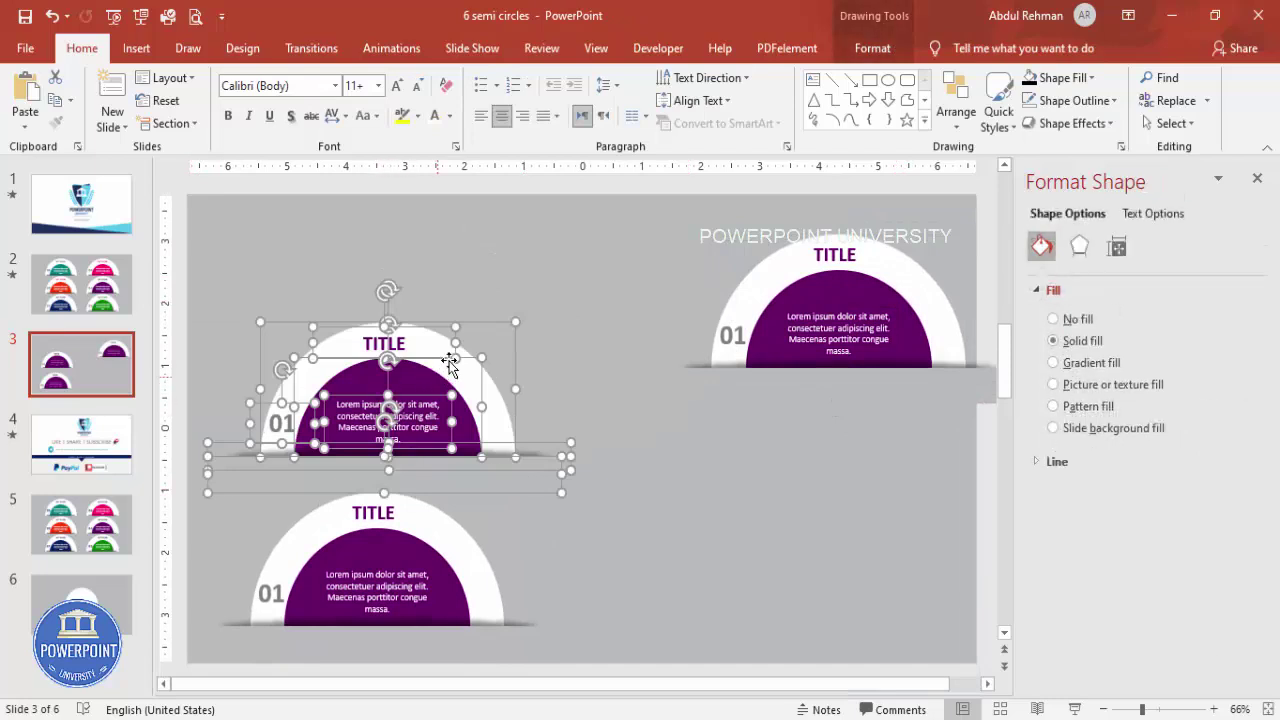
{"action": "left_click_drag", "start_coordinate": [428, 340], "coordinate": [428, 360]}
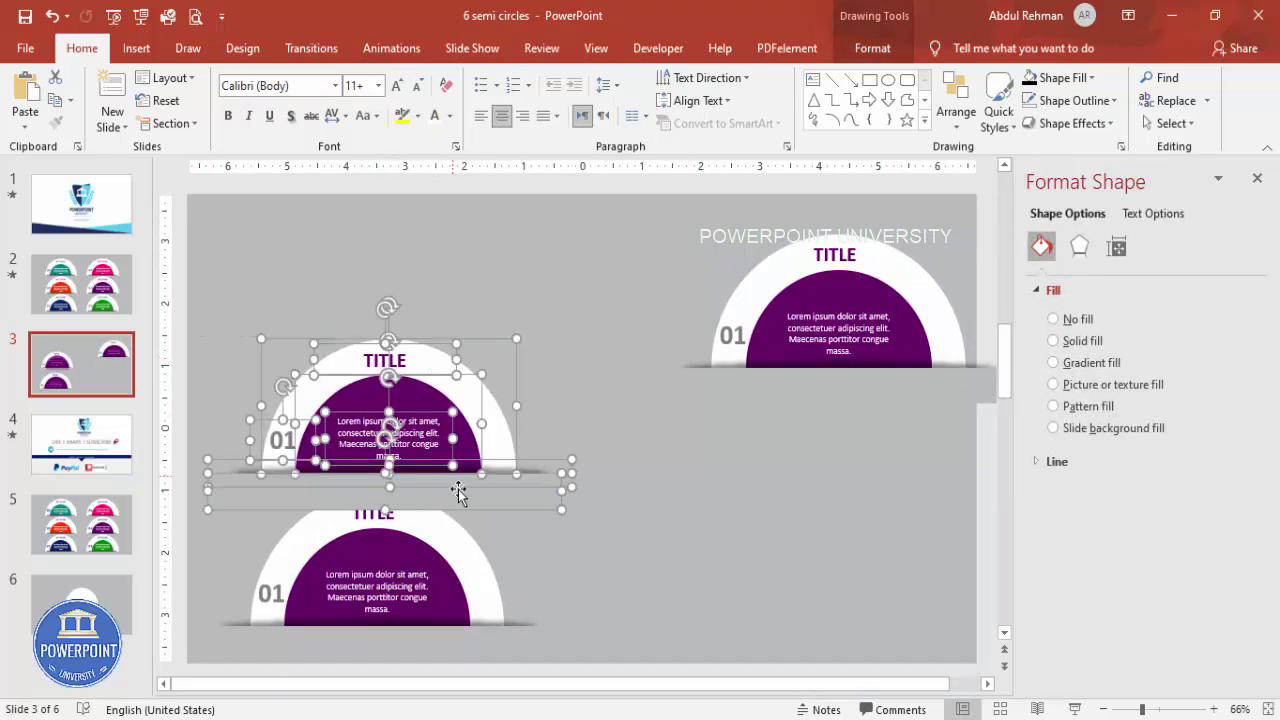
{"action": "left_click", "coordinate": [872, 50]}
{"action": "left_click", "coordinate": [1006, 100]}
{"action": "left_click", "coordinate": [960, 149]}
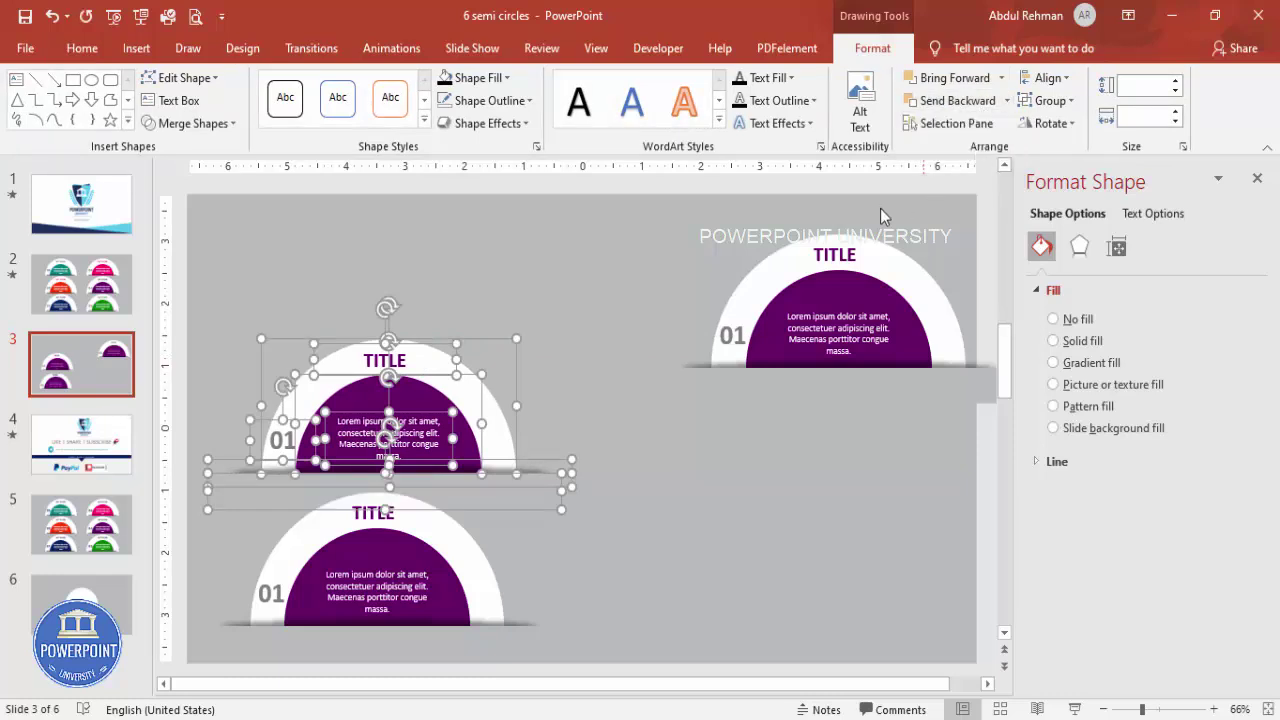
{"action": "left_click", "coordinate": [617, 250]}
- Move the right-hand badge to the top of the left column and send it to back
{"action": "left_click_drag", "start_coordinate": [575, 212], "coordinate": [1039, 452]}
{"action": "left_click_drag", "start_coordinate": [945, 330], "coordinate": [495, 284]}
{"action": "left_click", "coordinate": [1006, 100]}
{"action": "left_click", "coordinate": [960, 145]}
{"action": "left_click", "coordinate": [819, 313]}
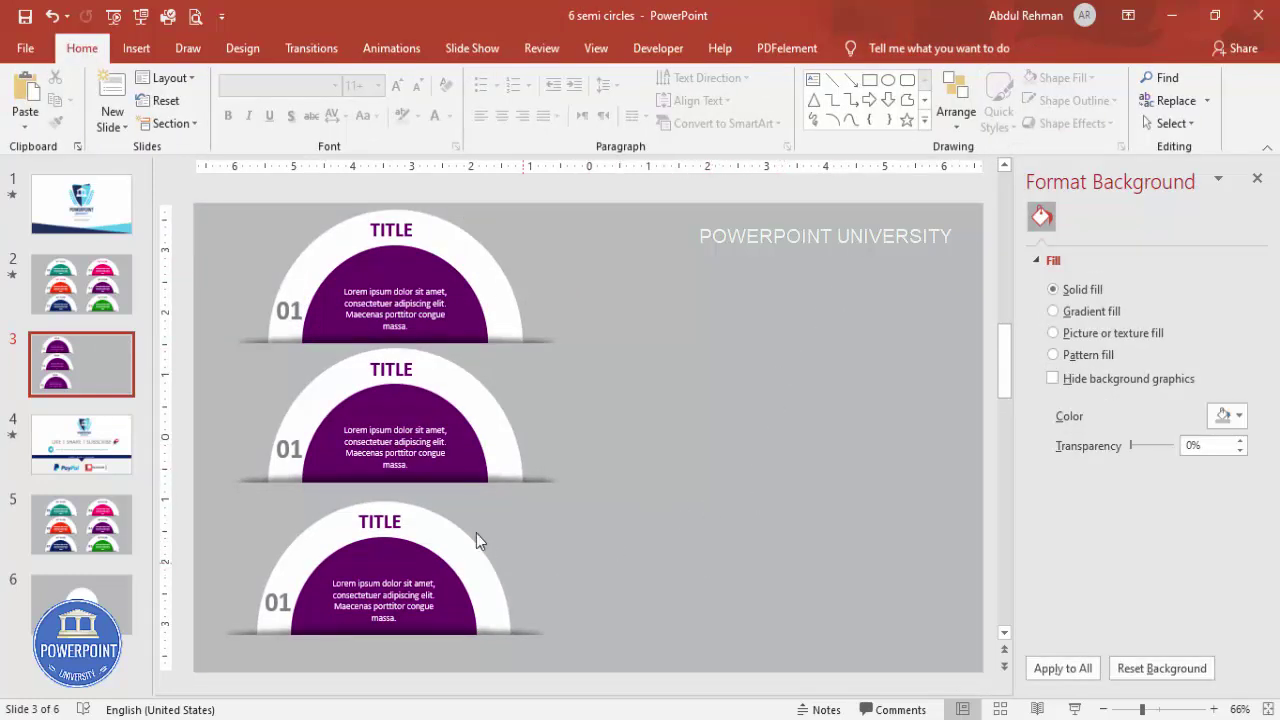
- Nudge the middle badge and its shadow bar down slightly into place
{"action": "mouse_move", "coordinate": [641, 517]}
{"action": "left_mouse_down"}
{"action": "mouse_move", "coordinate": [396, 462]}
{"action": "mouse_move", "coordinate": [209, 367]}
{"action": "mouse_move", "coordinate": [193, 343]}
{"action": "left_mouse_up"}
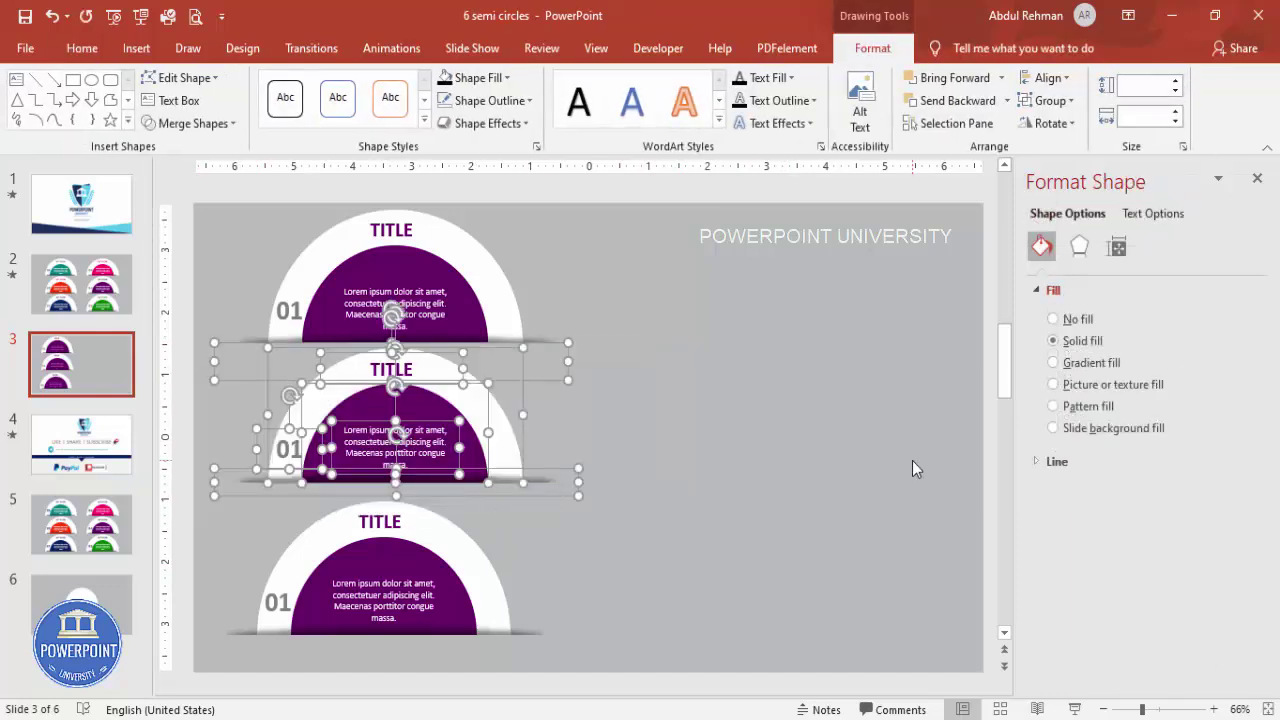
{"action": "left_click", "coordinate": [555, 380], "text": "shift"}
{"action": "key", "text": "Down"}
{"action": "key", "text": "Down"}
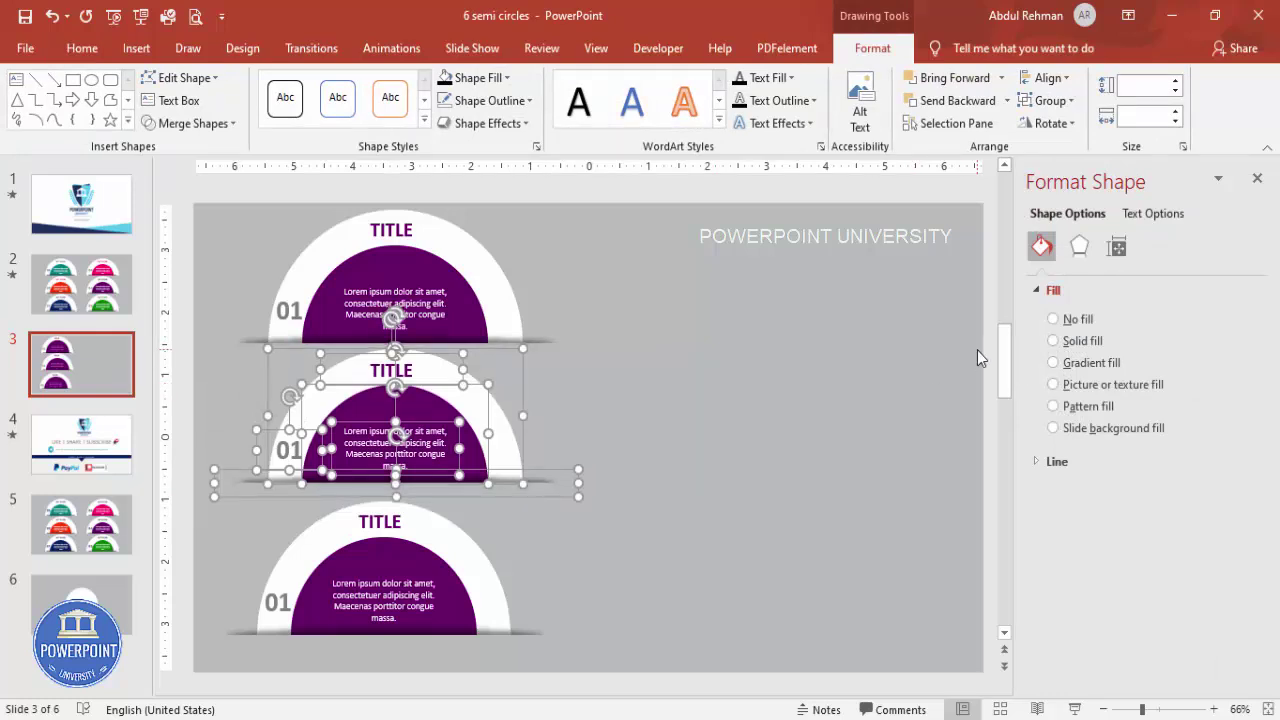
{"action": "key", "text": "ctrl+z"}
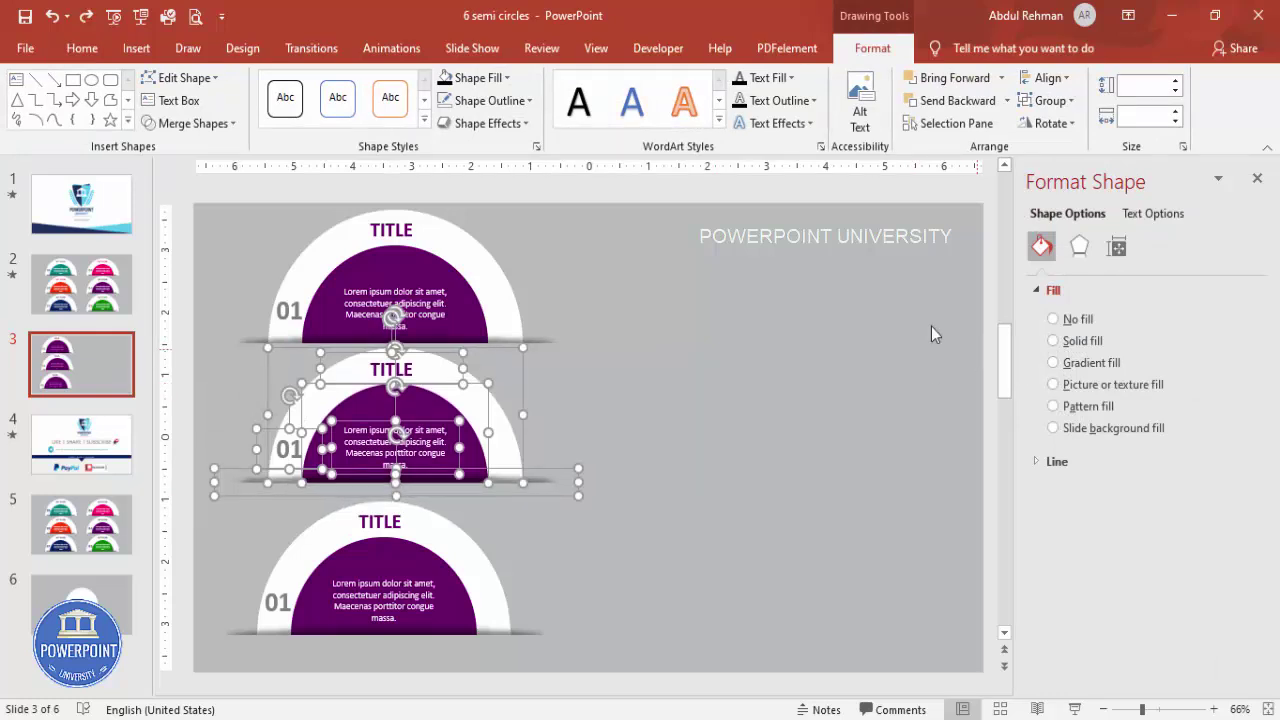
{"action": "left_click", "coordinate": [483, 508], "text": "shift"}
{"action": "key", "text": "Down"}
{"action": "key", "text": "Down"}
{"action": "key", "text": "Down"}
{"action": "key", "text": "Down"}
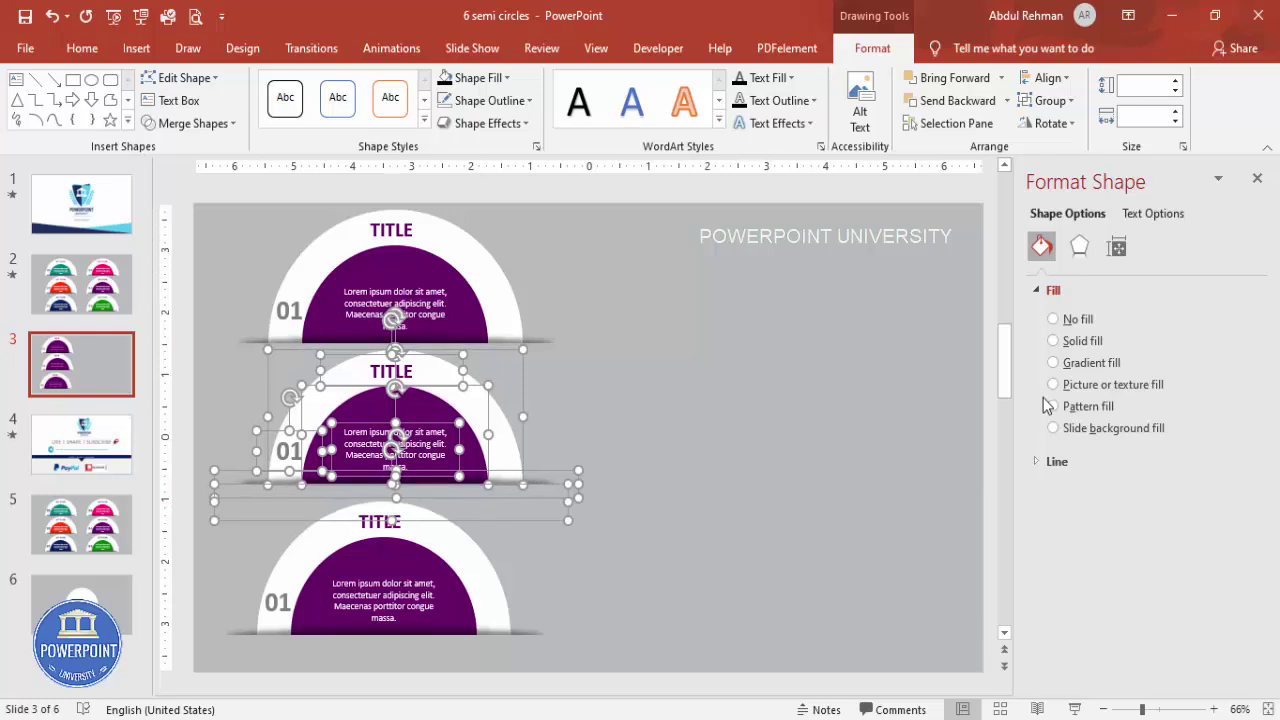
{"action": "left_click", "coordinate": [806, 378]}
- Select all shapes and copy the badge column to the right
{"action": "key", "text": "ctrl+a"}
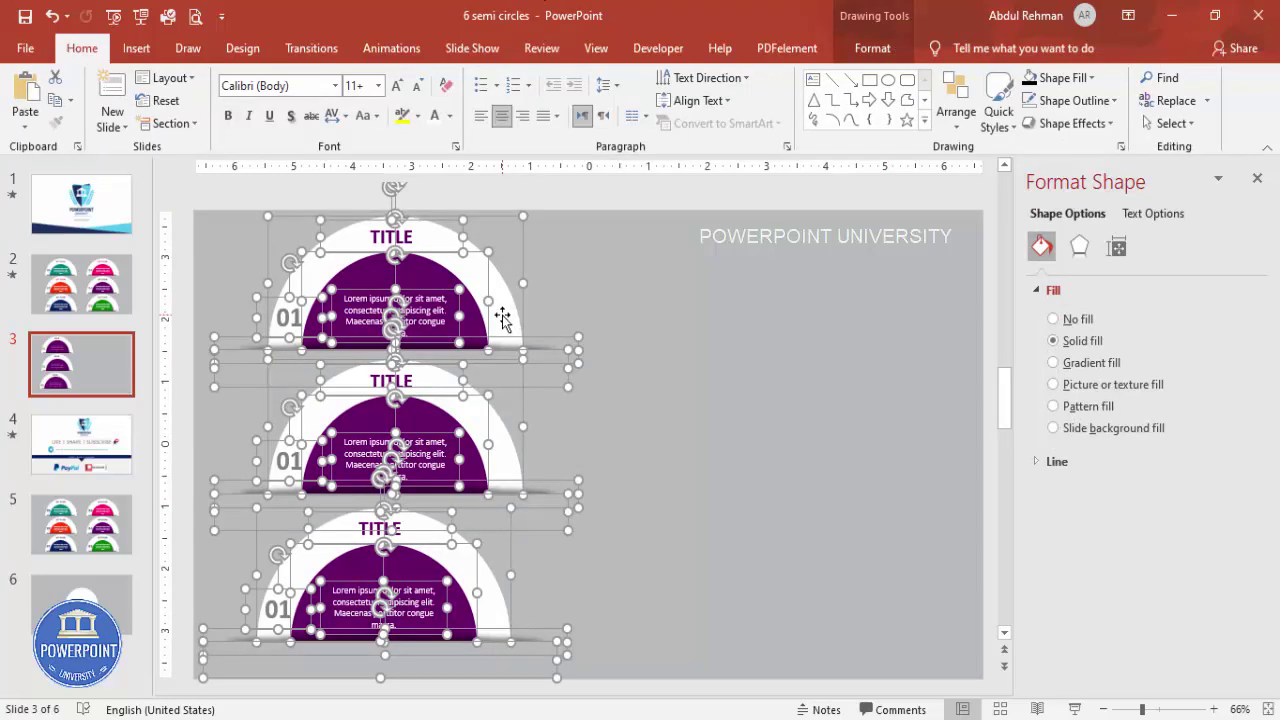
{"action": "left_click_drag", "start_coordinate": [506, 323], "coordinate": [878, 324]}
{"action": "left_click", "coordinate": [925, 292]}
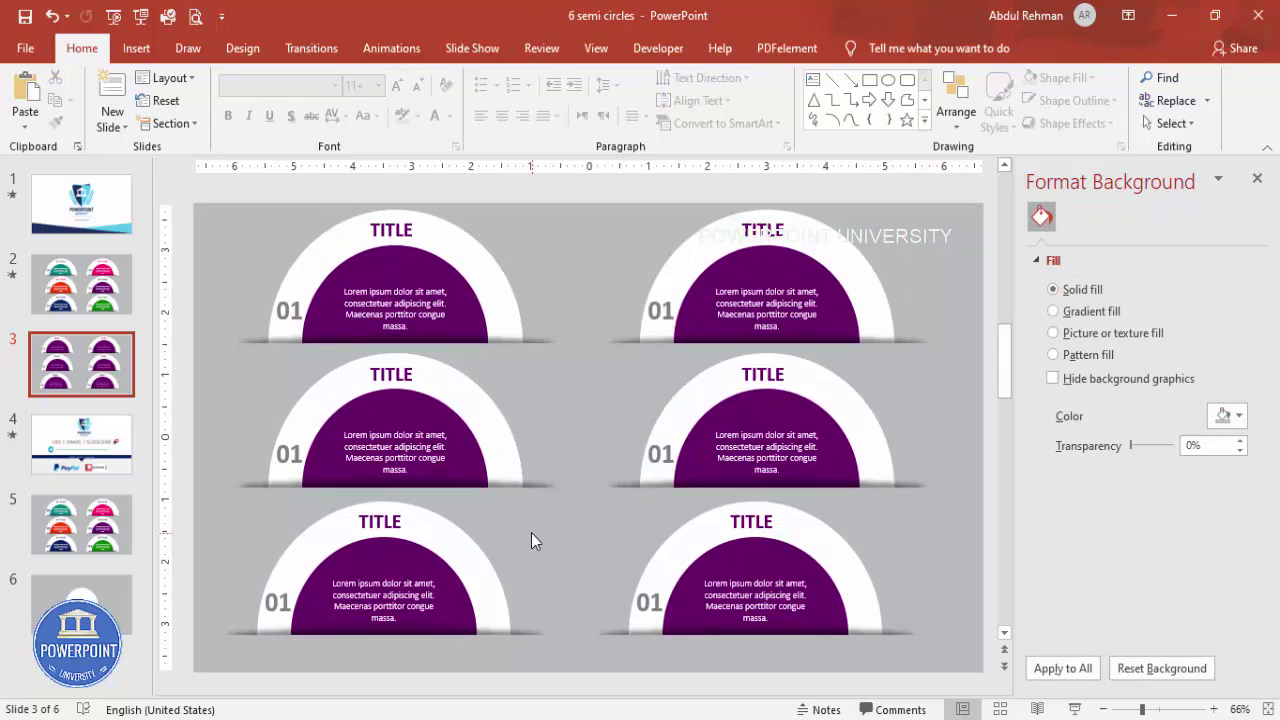
- Fill the bottom-right inner semicircle red and the middle-right one green
{"action": "left_click", "coordinate": [437, 570]}
{"action": "left_click", "coordinate": [757, 565]}
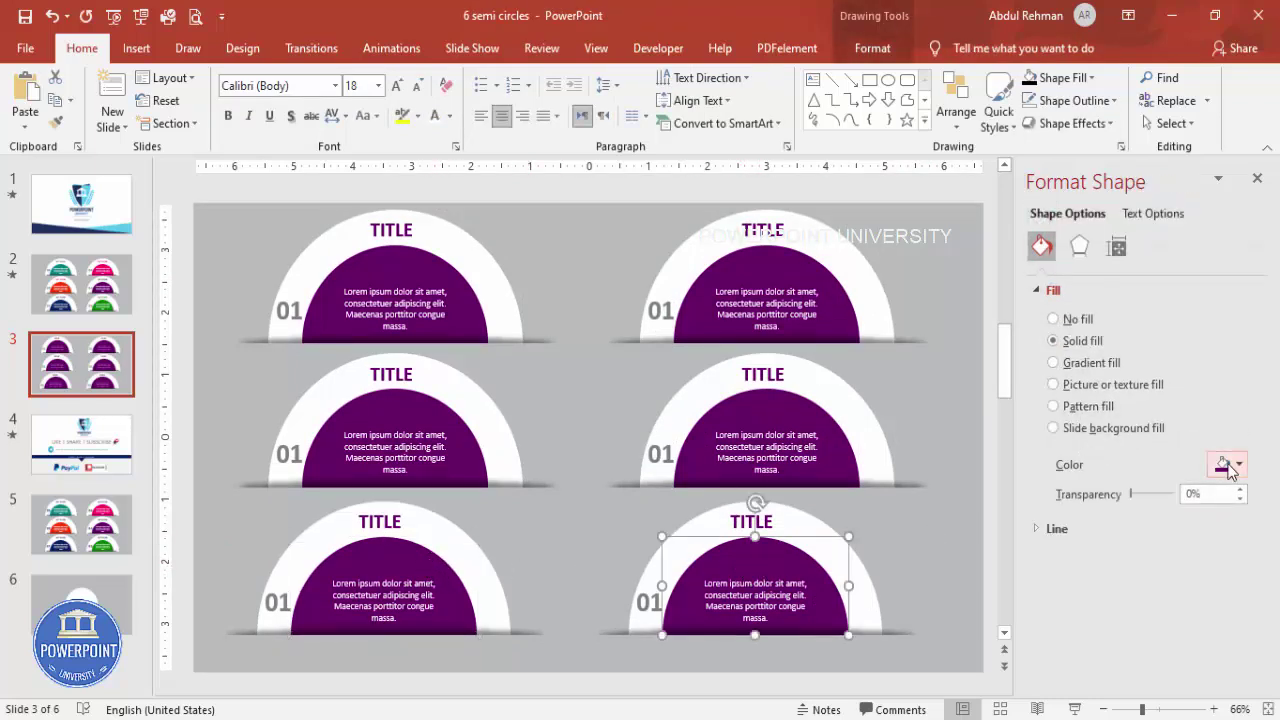
{"action": "left_click", "coordinate": [1238, 464]}
{"action": "left_click", "coordinate": [1188, 659]}
{"action": "left_click", "coordinate": [805, 415]}
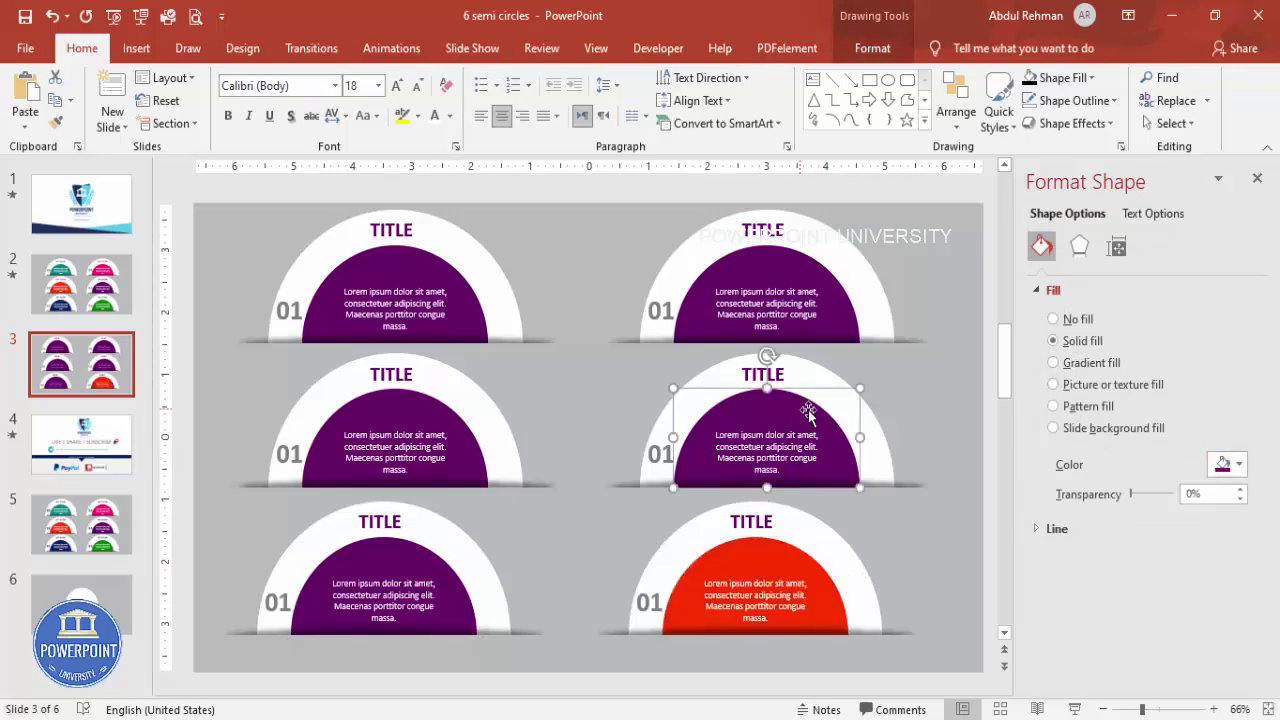
{"action": "left_click", "coordinate": [1238, 464]}
{"action": "left_click", "coordinate": [1203, 659]}
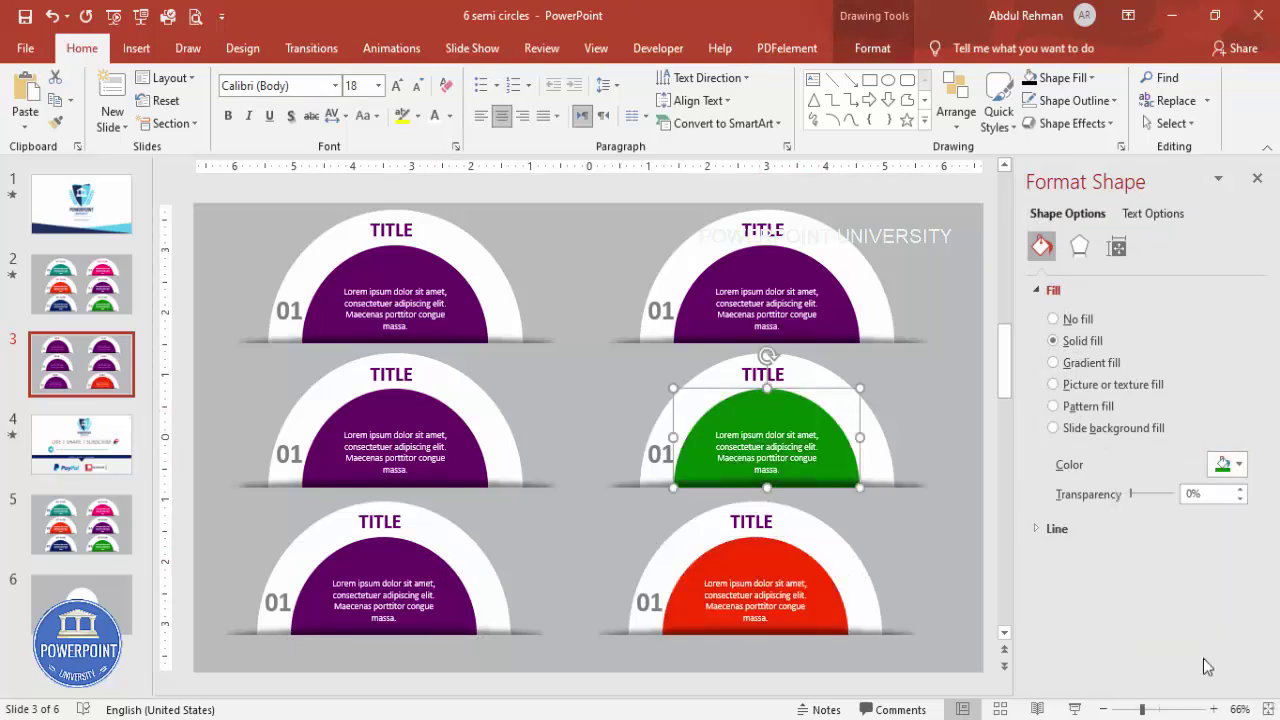
- Fill the middle-left semicircle pink, the top-left teal and the top-right red
{"action": "left_click", "coordinate": [416, 410]}
{"action": "left_click", "coordinate": [1238, 464]}
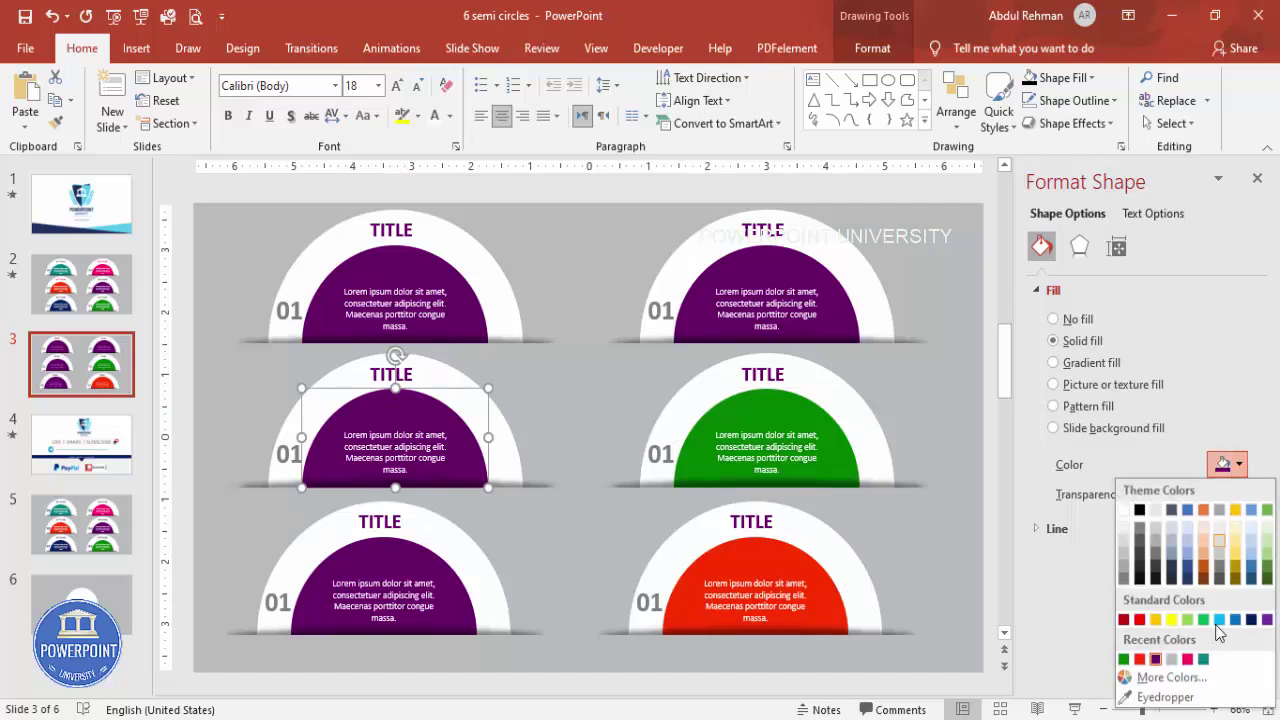
{"action": "left_click", "coordinate": [1188, 660]}
{"action": "left_click", "coordinate": [396, 281]}
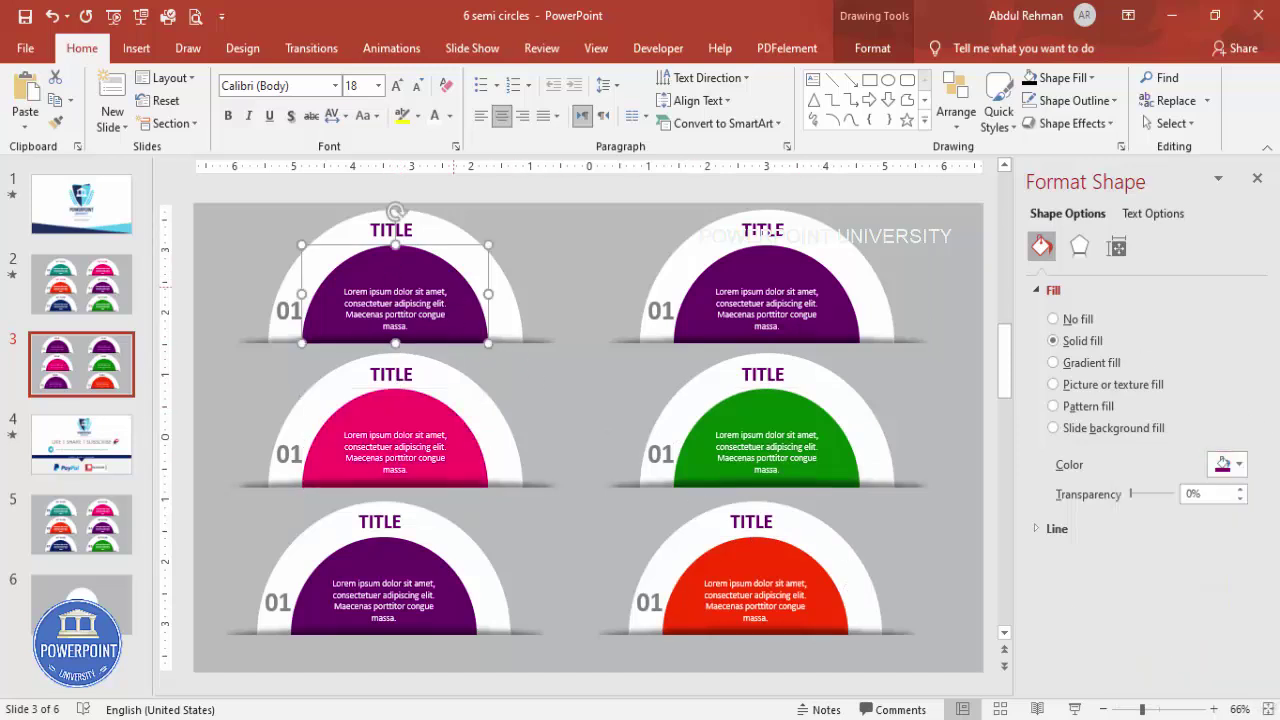
{"action": "left_click", "coordinate": [1239, 465]}
{"action": "left_click", "coordinate": [1206, 662]}
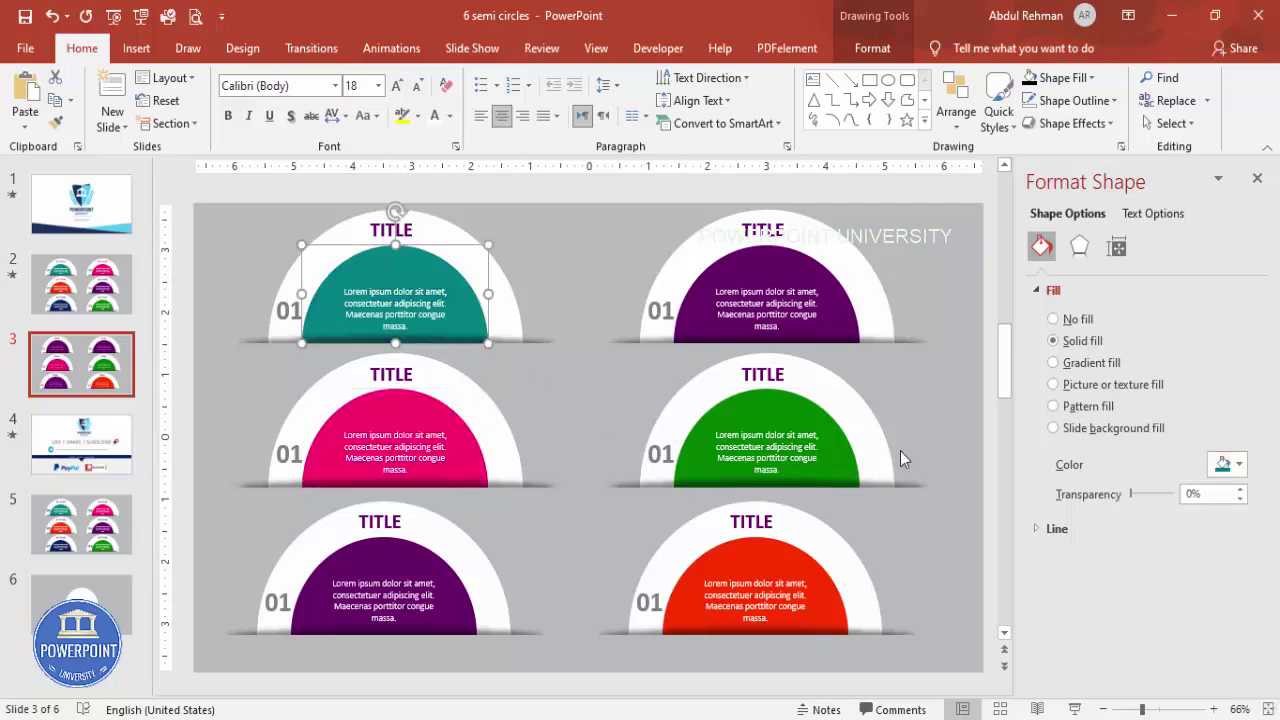
{"action": "left_click", "coordinate": [786, 268]}
{"action": "left_click", "coordinate": [1238, 464]}
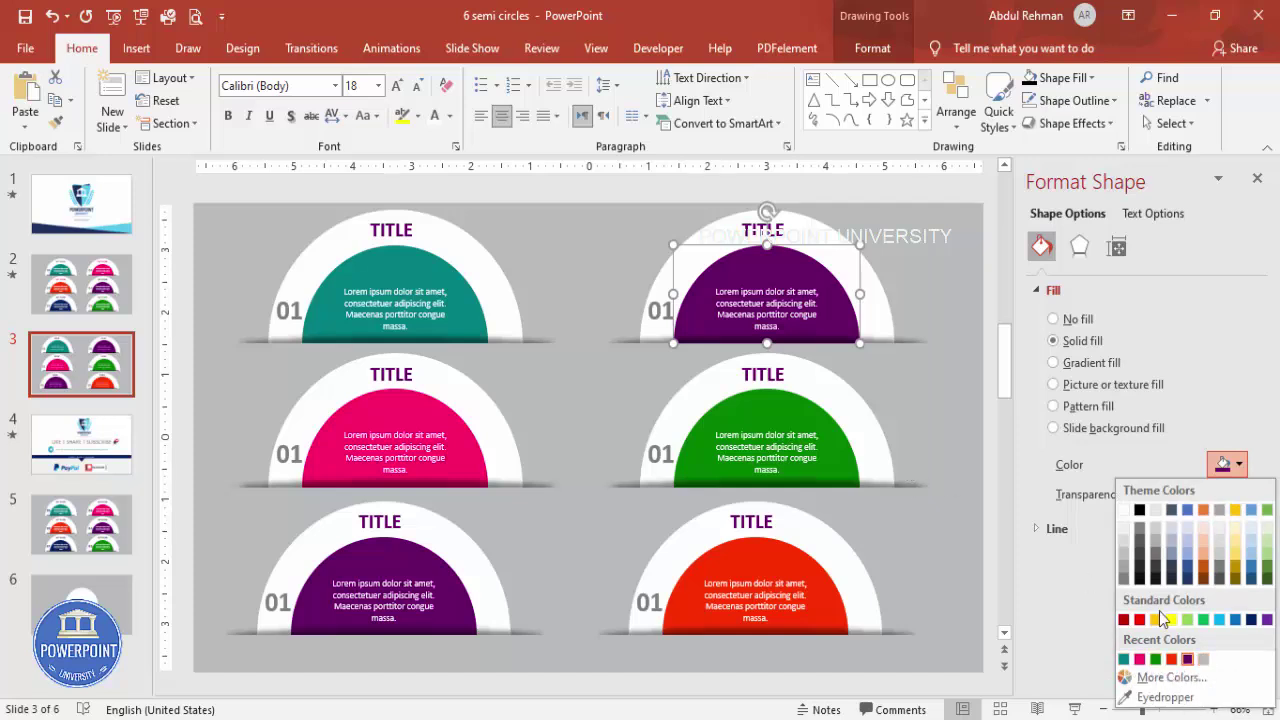
{"action": "left_click", "coordinate": [1171, 659]}
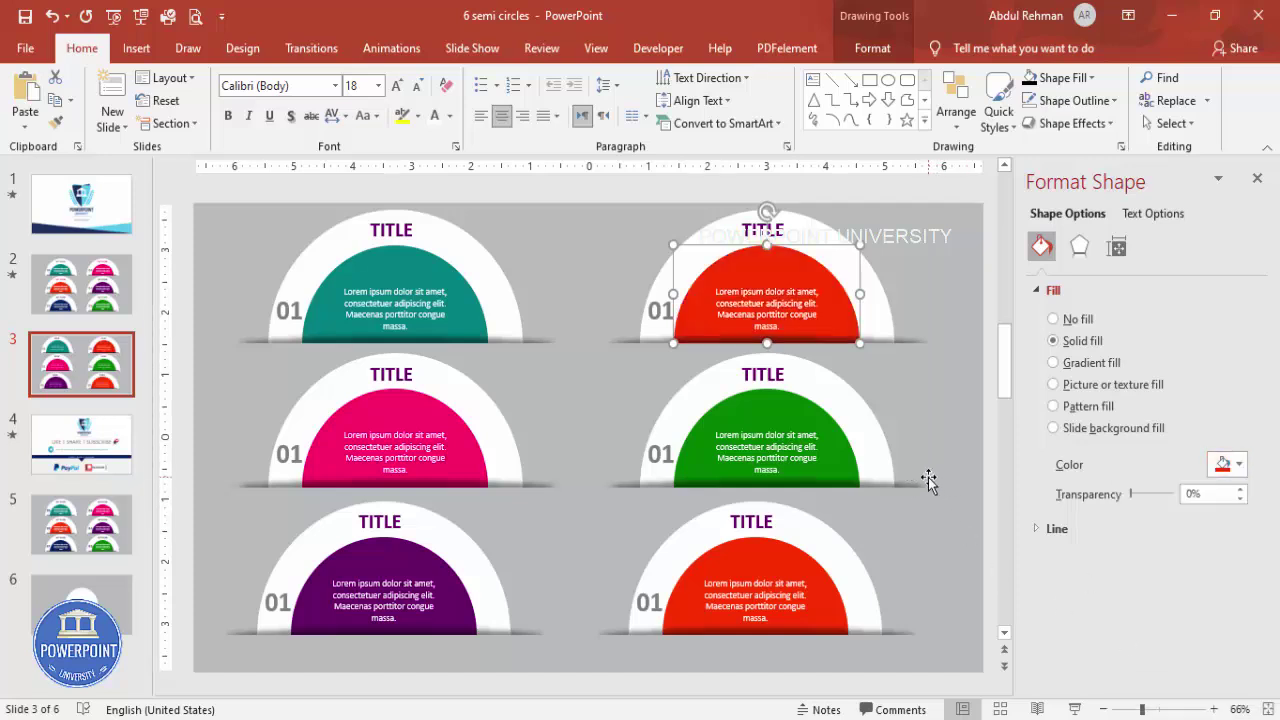
{"action": "left_click", "coordinate": [924, 395]}
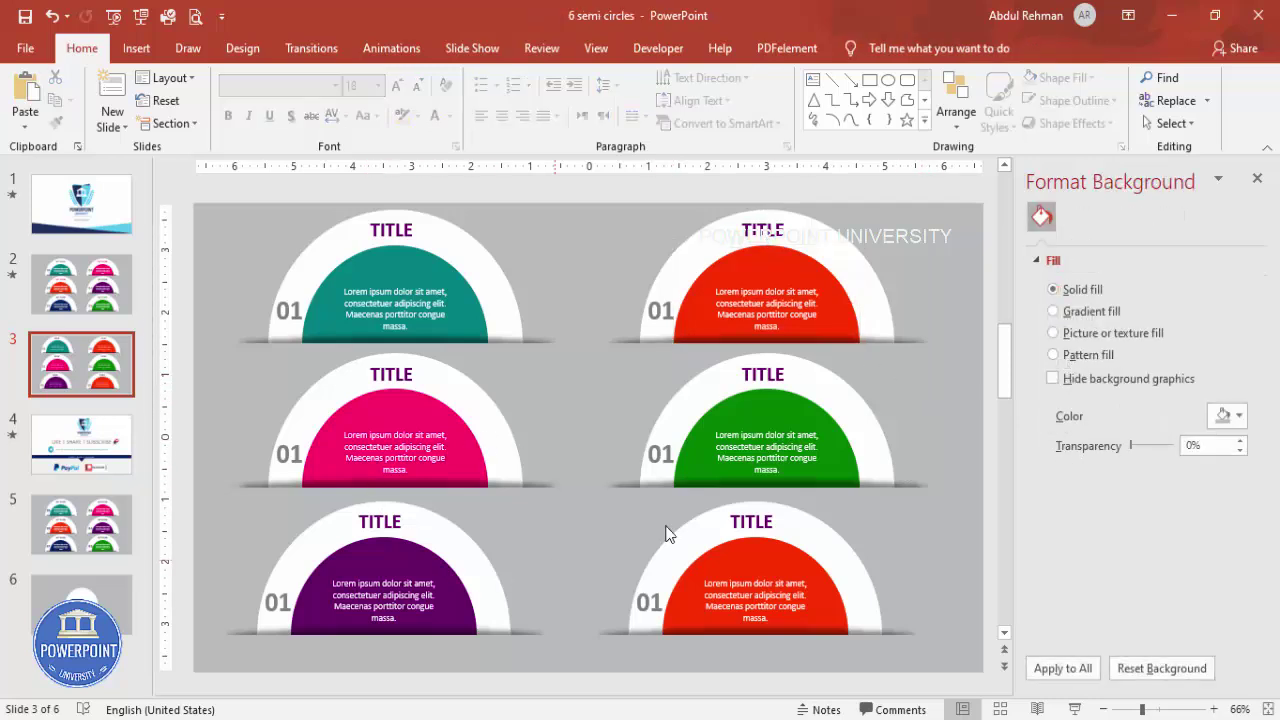
- Change the bottom-right badge number to 02 and the middle-left to 03
{"action": "left_click", "coordinate": [400, 507]}
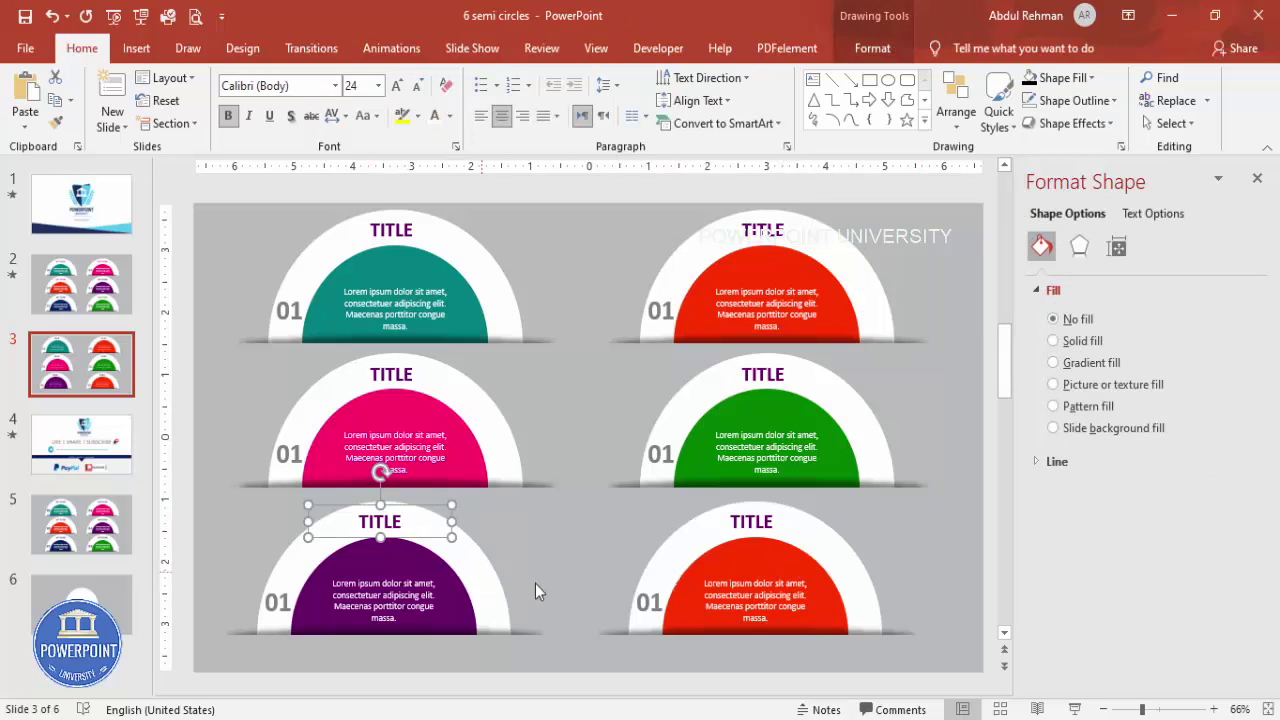
{"action": "left_click", "coordinate": [650, 601]}
{"action": "key", "text": "BackSpace"}
{"action": "type", "text": "2"}
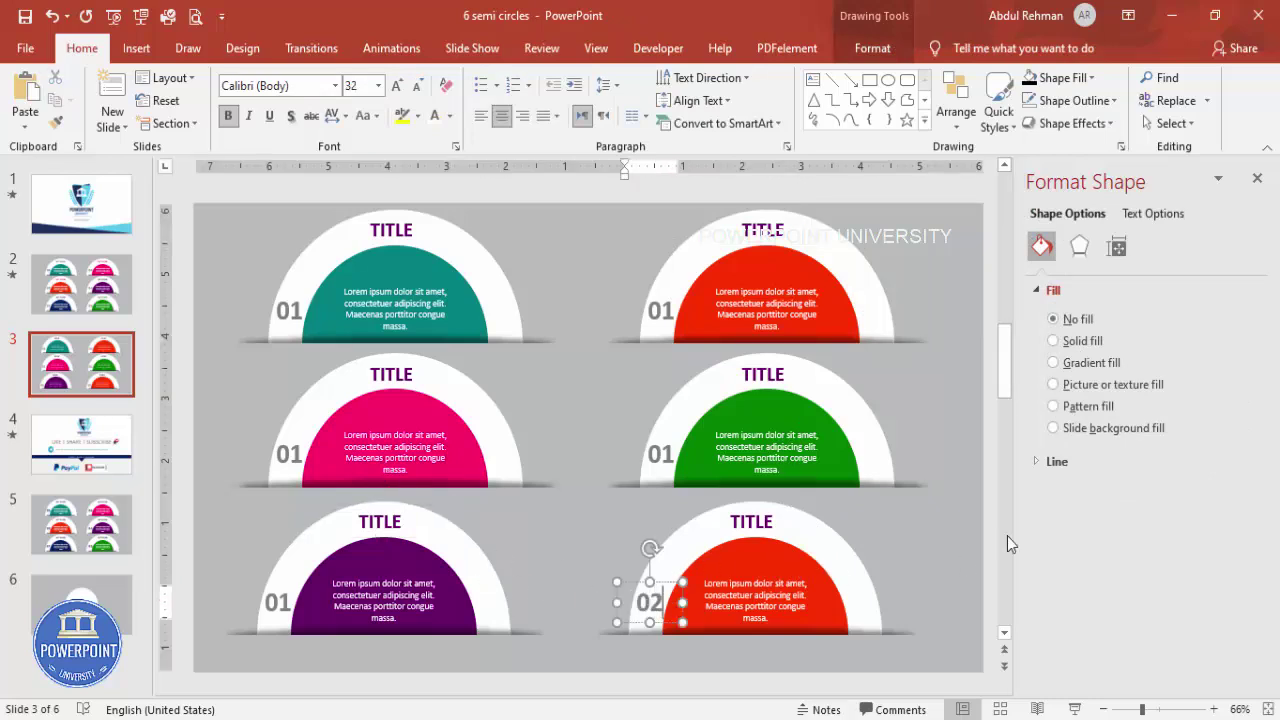
{"action": "left_click", "coordinate": [289, 453]}
{"action": "key", "text": "BackSpace"}
{"action": "type", "text": "3"}
- Renumber the middle-right badge 04, top-right 05 and top-left 06
{"action": "left_click", "coordinate": [669, 449]}
{"action": "key", "text": "BackSpace"}
{"action": "type", "text": "4"}
{"action": "left_click", "coordinate": [682, 316]}
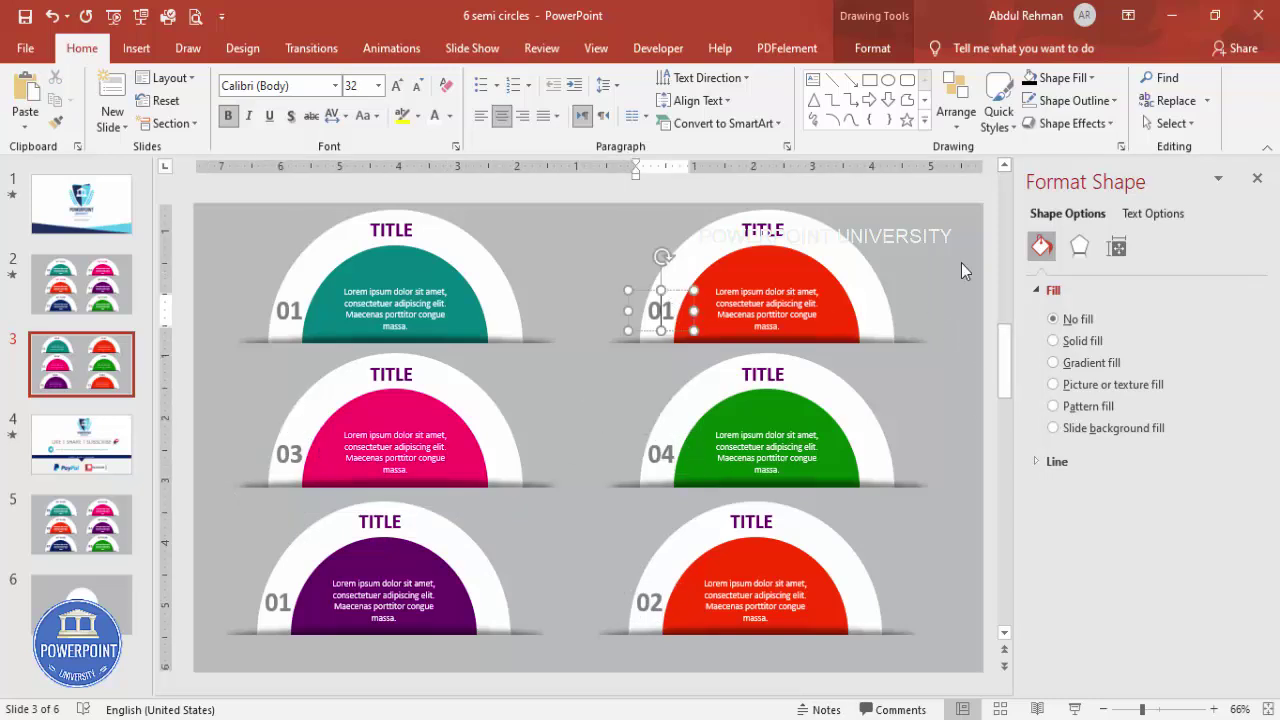
{"action": "key", "text": "BackSpace"}
{"action": "type", "text": "5"}
{"action": "left_click", "coordinate": [282, 301]}
{"action": "key", "text": "BackSpace"}
{"action": "type", "text": "6"}
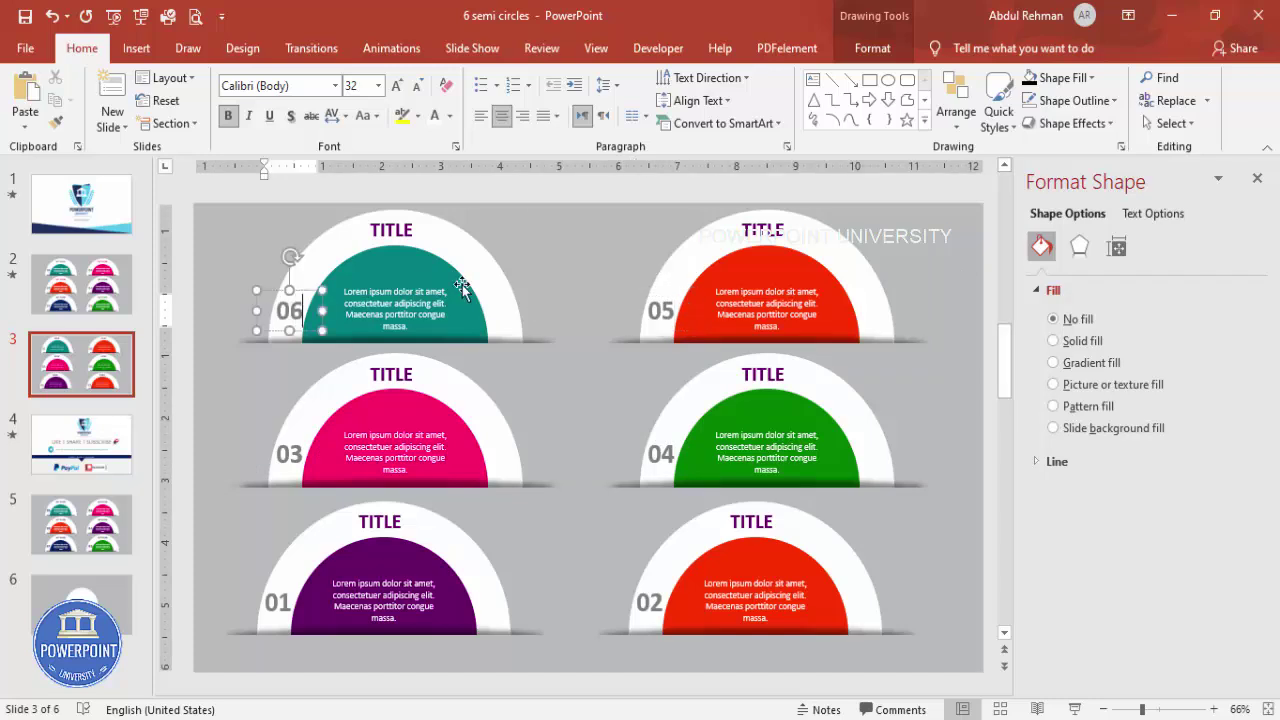
{"action": "left_click", "coordinate": [446, 437]}
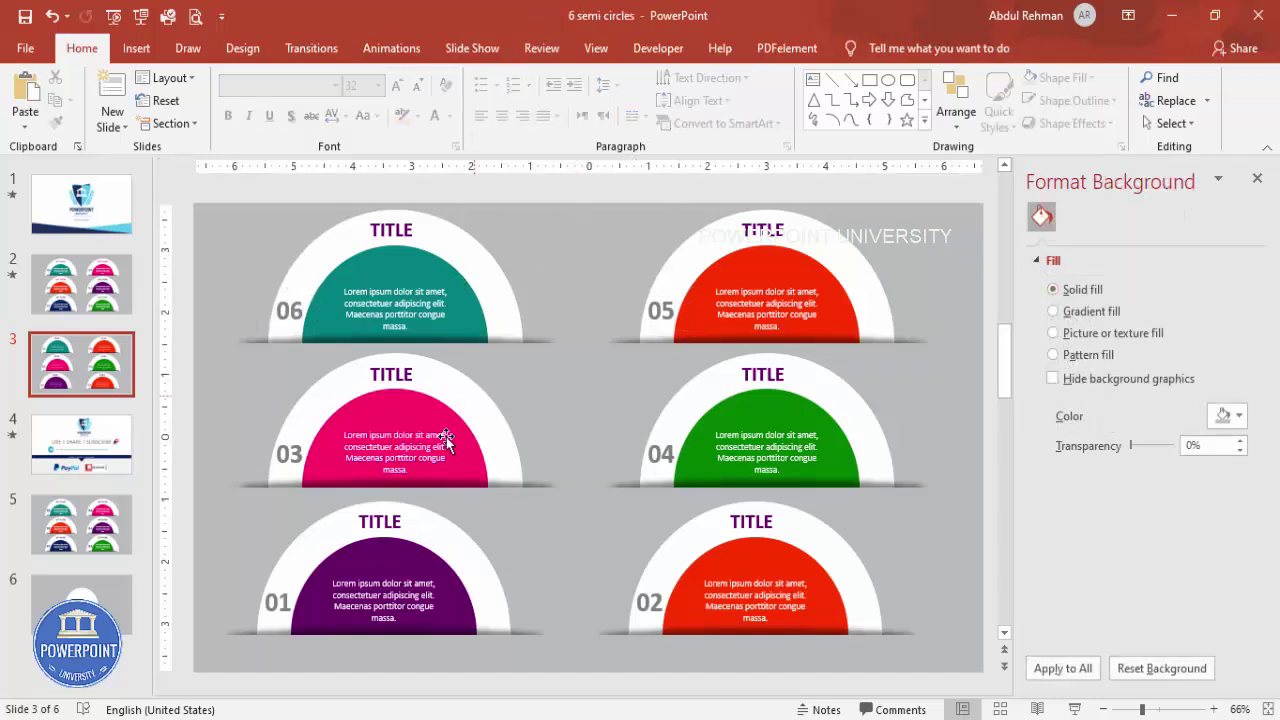
- Group badge 01's outer arc, purple semicircle and number, then reposition the group
{"action": "left_click", "coordinate": [302, 545]}
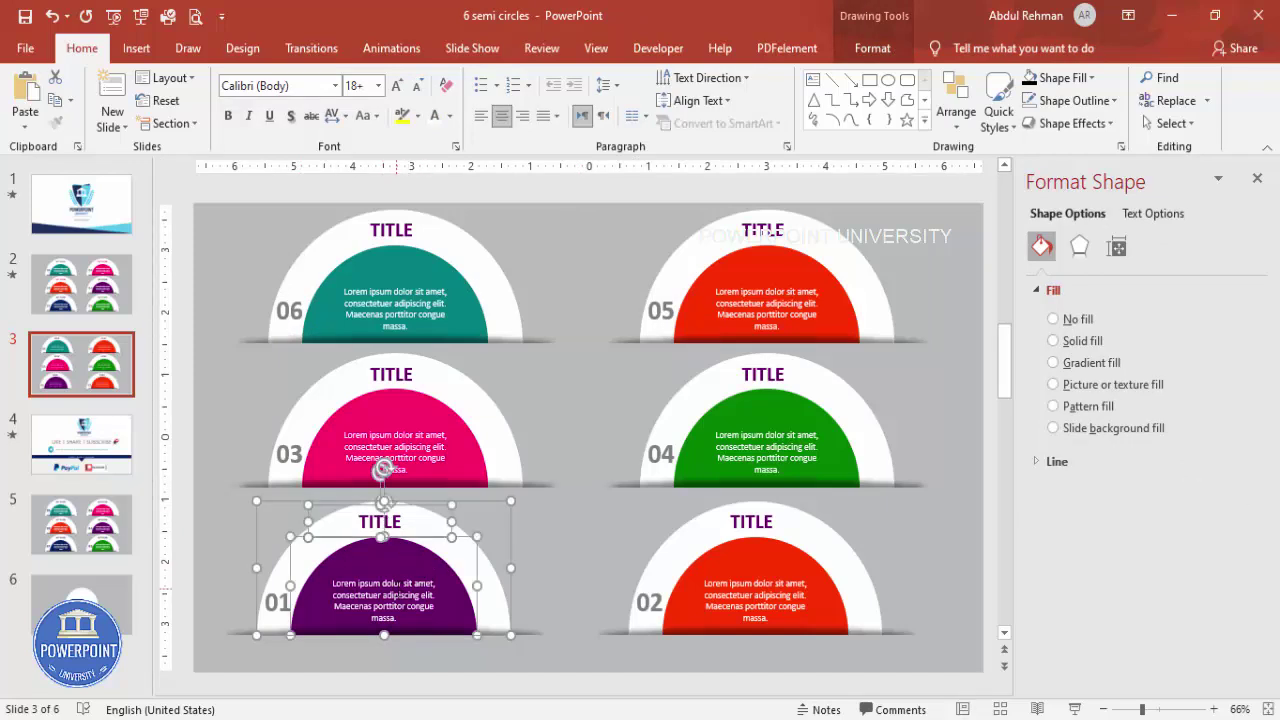
{"action": "left_click", "coordinate": [302, 592], "text": "shift"}
{"action": "left_click", "coordinate": [272, 601], "text": "shift"}
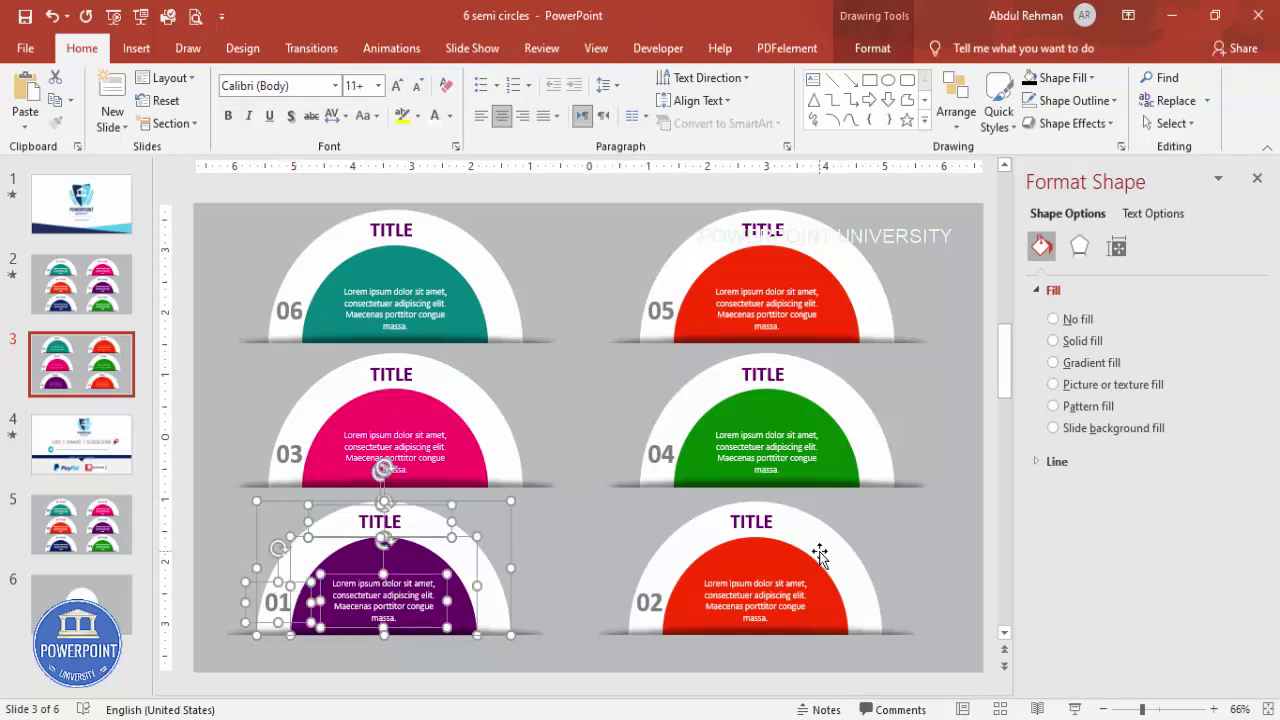
{"action": "key", "text": "ctrl+g"}
{"action": "left_click_drag", "start_coordinate": [497, 565], "coordinate": [483, 598]}
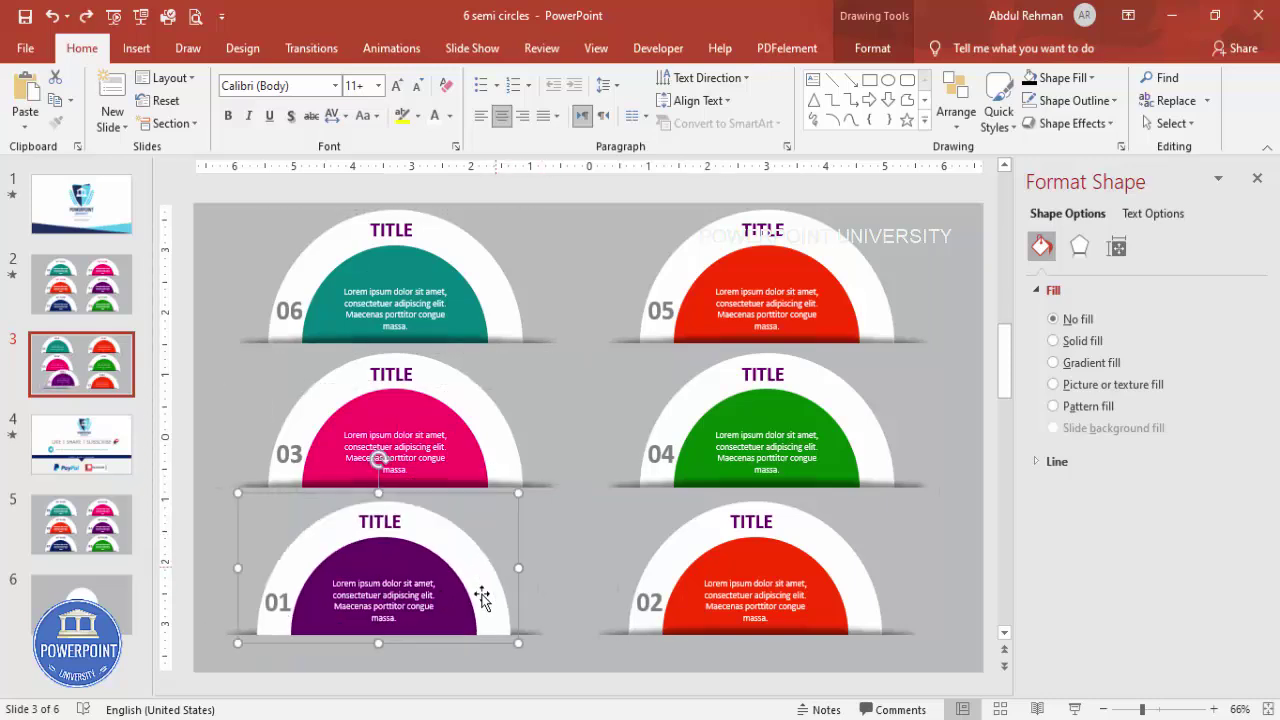
- Select badge 01's two shadow shapes and check the arrangement options
{"action": "left_click", "coordinate": [540, 636]}
{"action": "left_click", "coordinate": [517, 655], "text": "shift"}
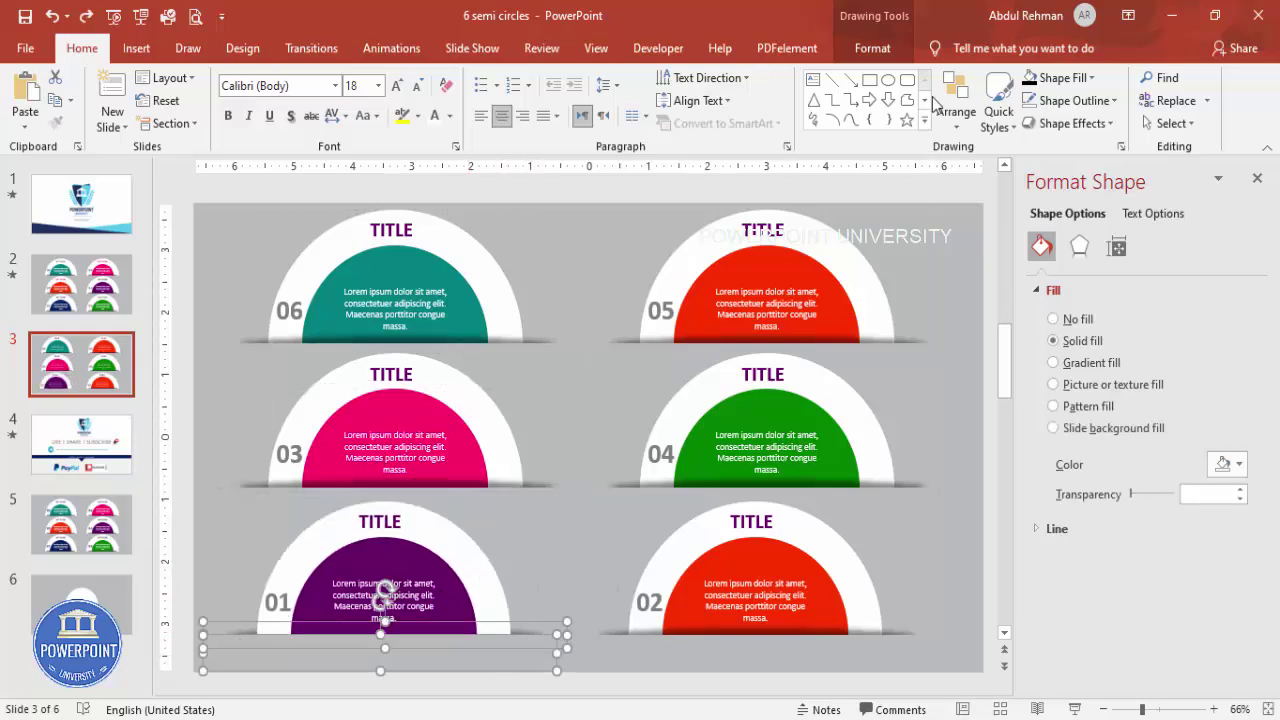
{"action": "left_click", "coordinate": [871, 46]}
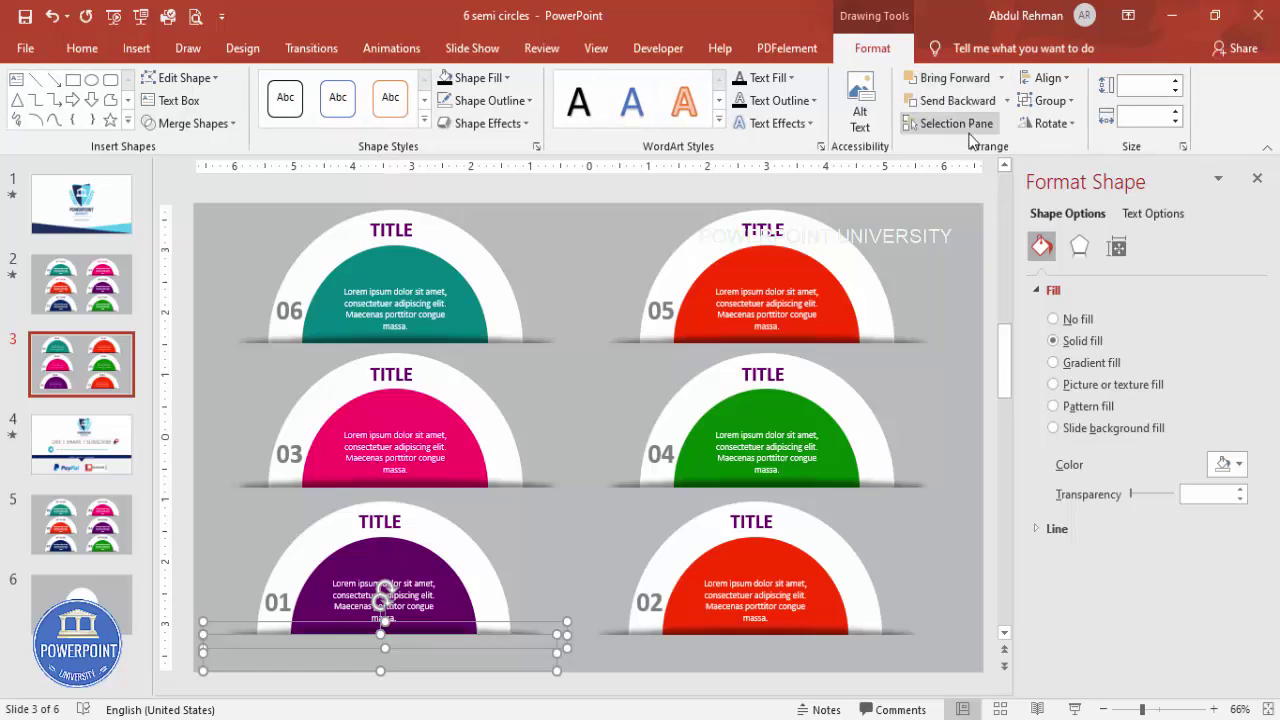
{"action": "left_click", "coordinate": [916, 540]}
- Group badge 02's title, red semicircle and number, and bring its shadow bars to front
{"action": "left_click", "coordinate": [764, 521]}
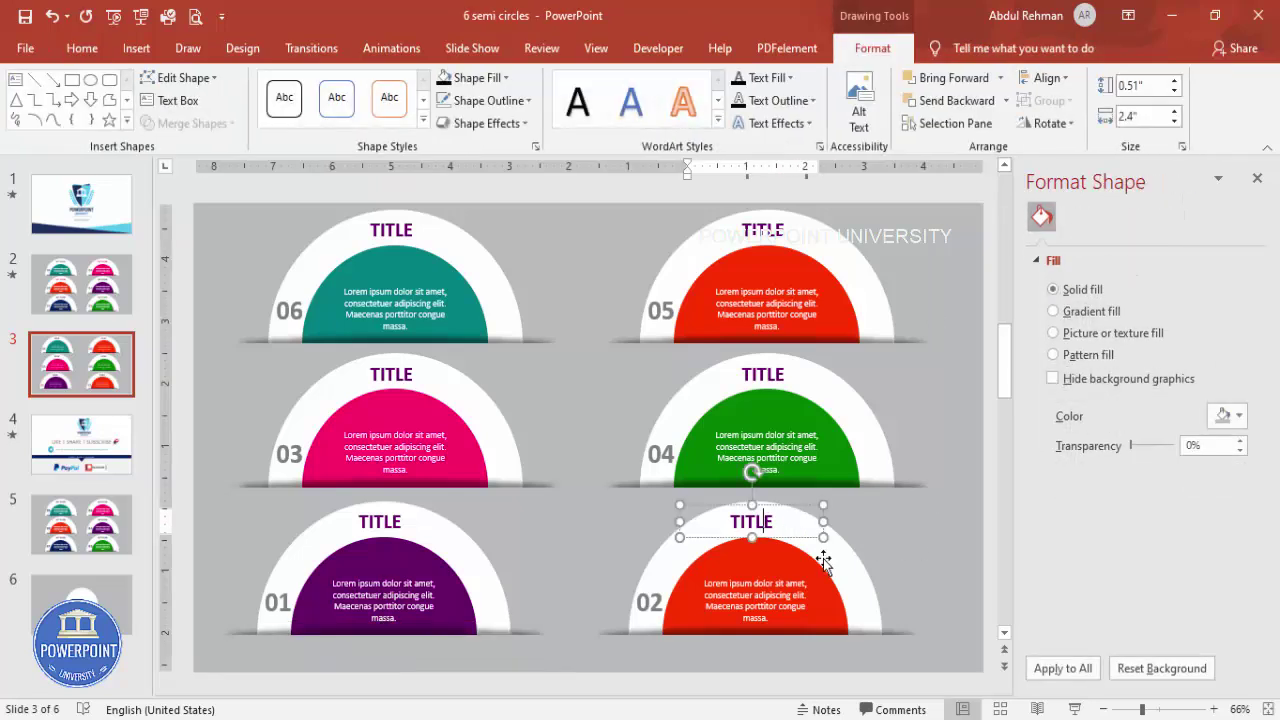
{"action": "key", "text": "Escape"}
{"action": "left_click", "coordinate": [790, 570], "text": "shift"}
{"action": "left_click", "coordinate": [650, 600], "text": "shift"}
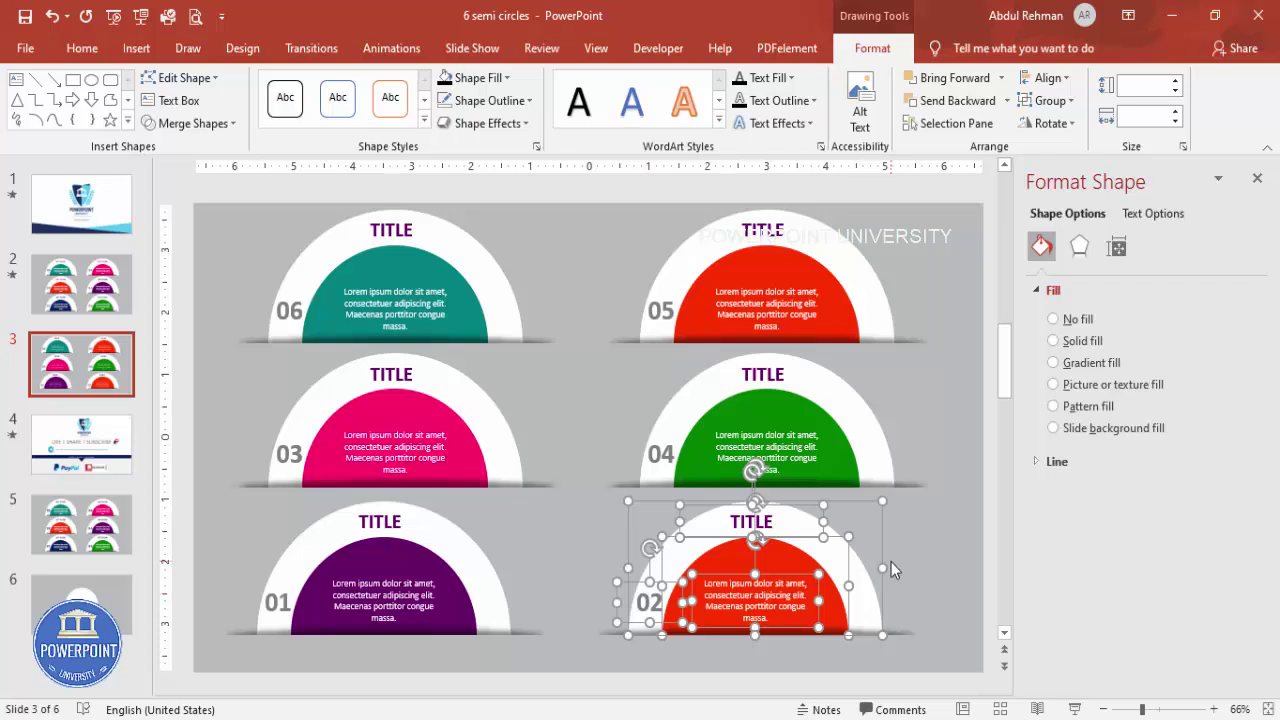
{"action": "key", "text": "ctrl+g"}
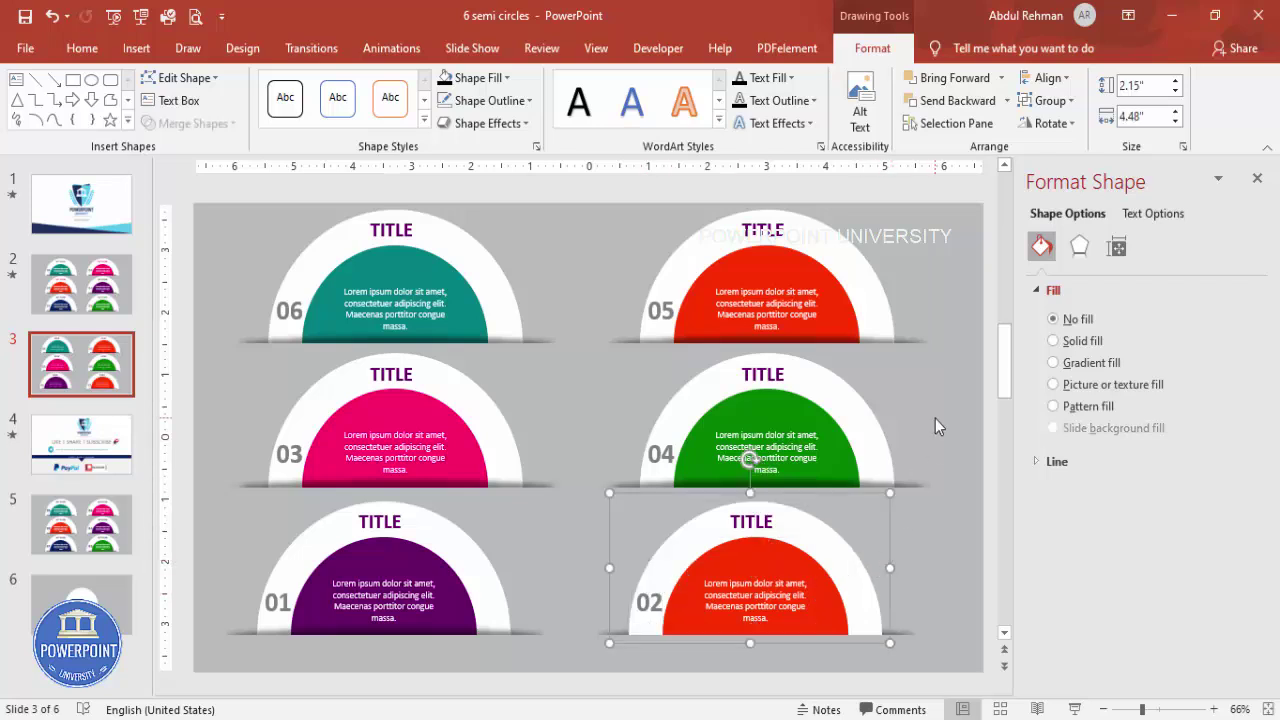
{"action": "left_click", "coordinate": [903, 652]}
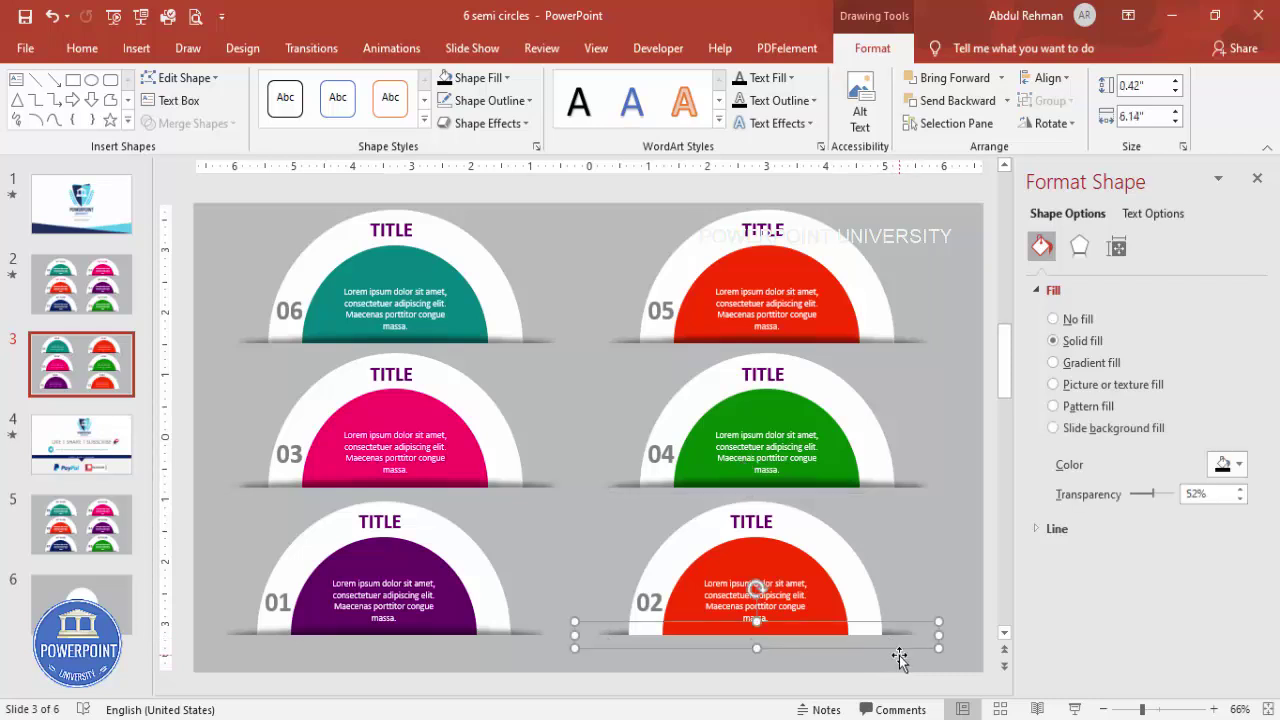
{"action": "left_click", "coordinate": [1000, 78]}
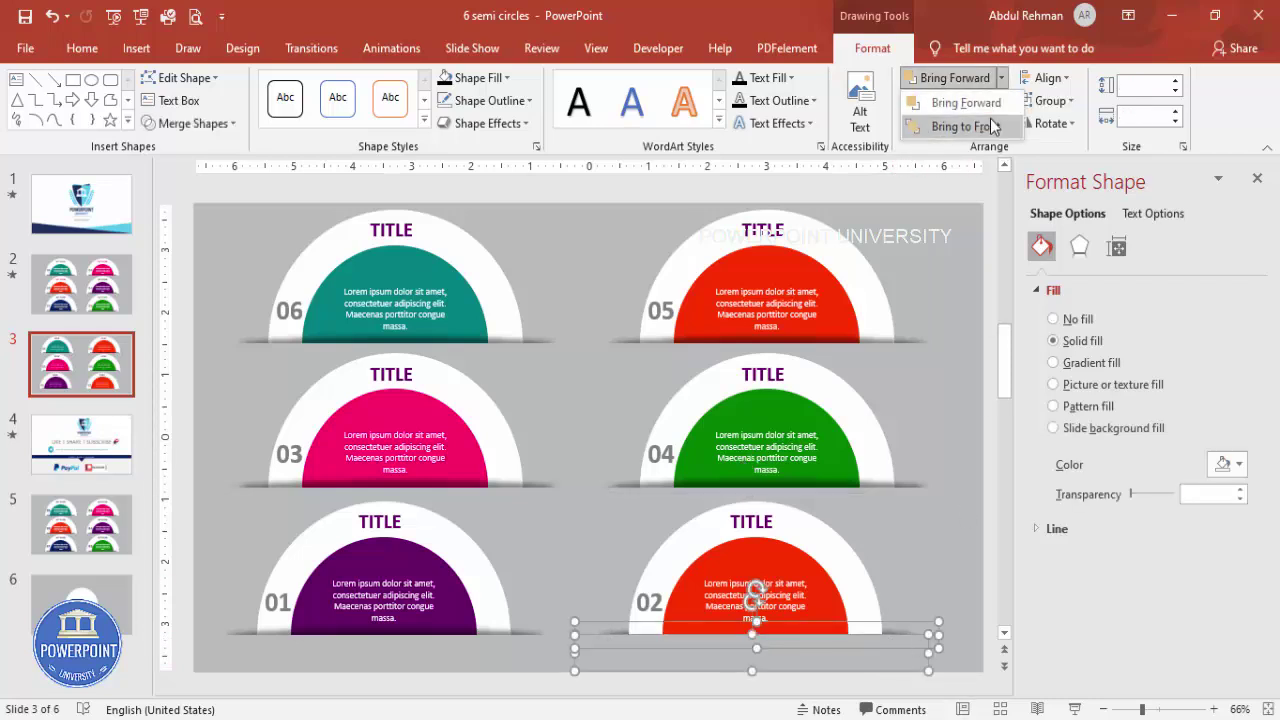
{"action": "left_click", "coordinate": [980, 124]}
- Group badge 03's title, pink semicircle and number, and bring its shadow bars to front
{"action": "left_click", "coordinate": [938, 378]}
{"action": "left_click", "coordinate": [414, 372]}
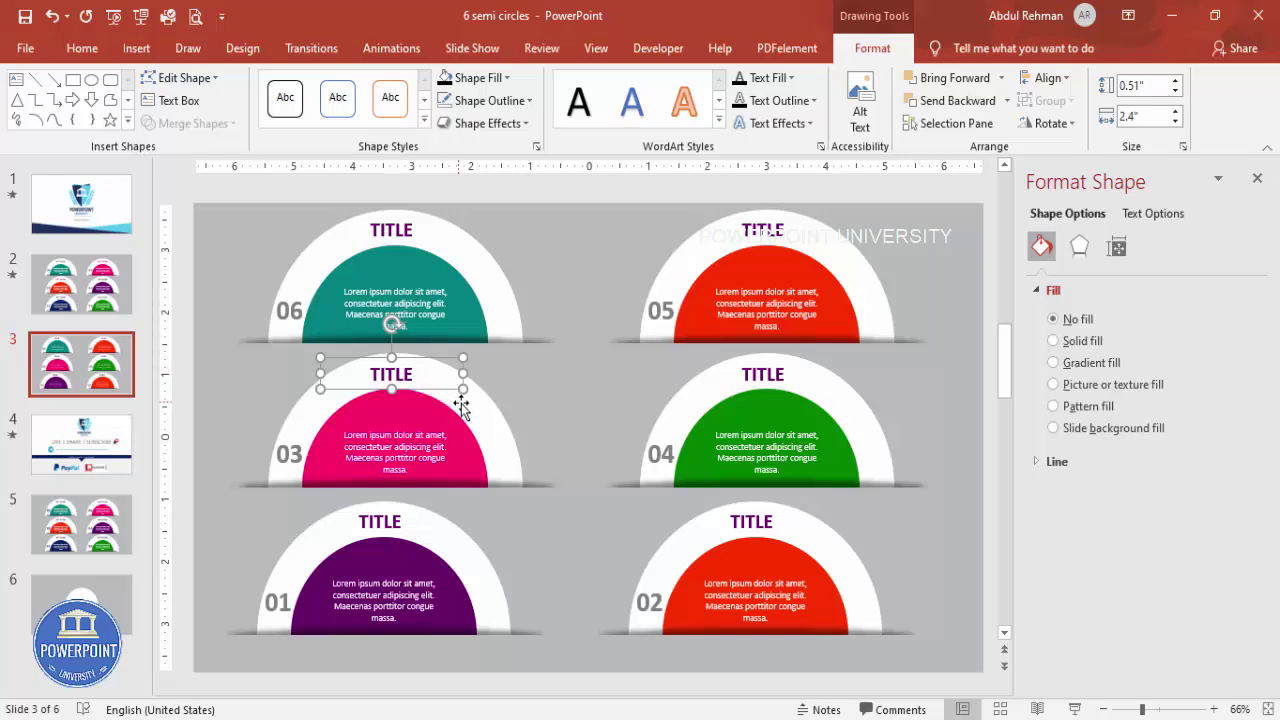
{"action": "left_click", "coordinate": [410, 438], "text": "shift"}
{"action": "left_click", "coordinate": [287, 454], "text": "shift"}
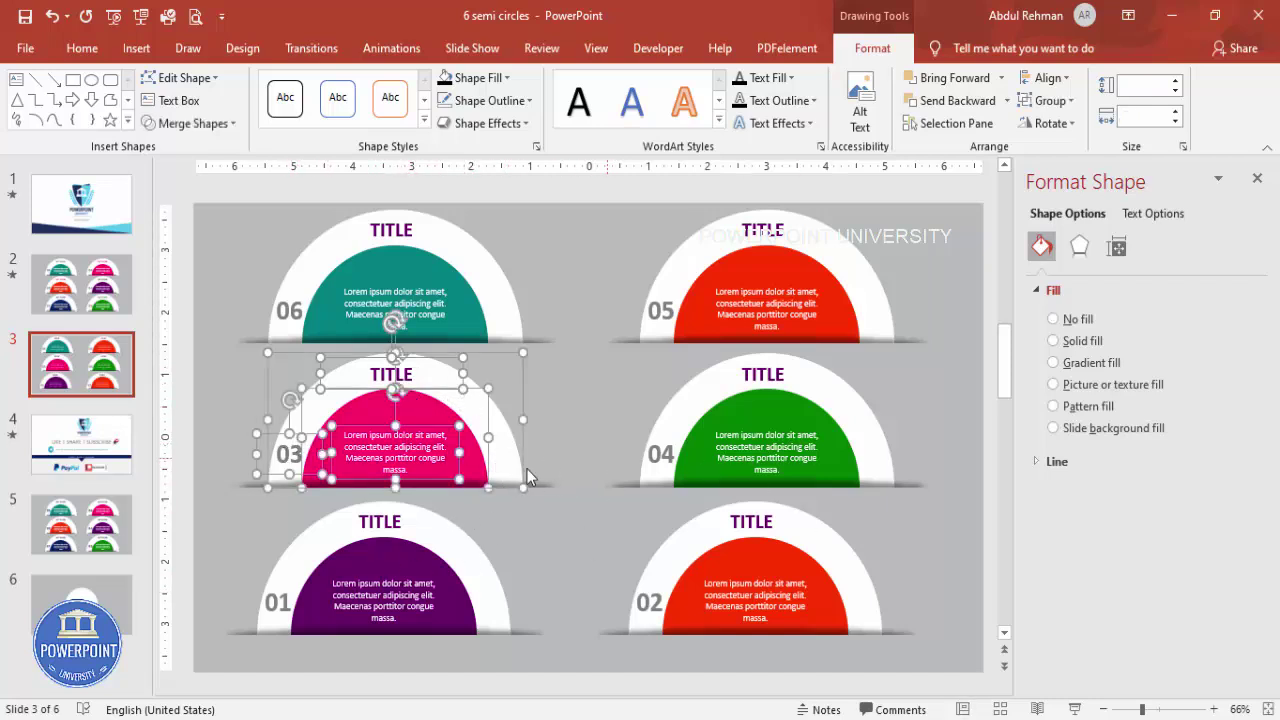
{"action": "key", "text": "ctrl+g"}
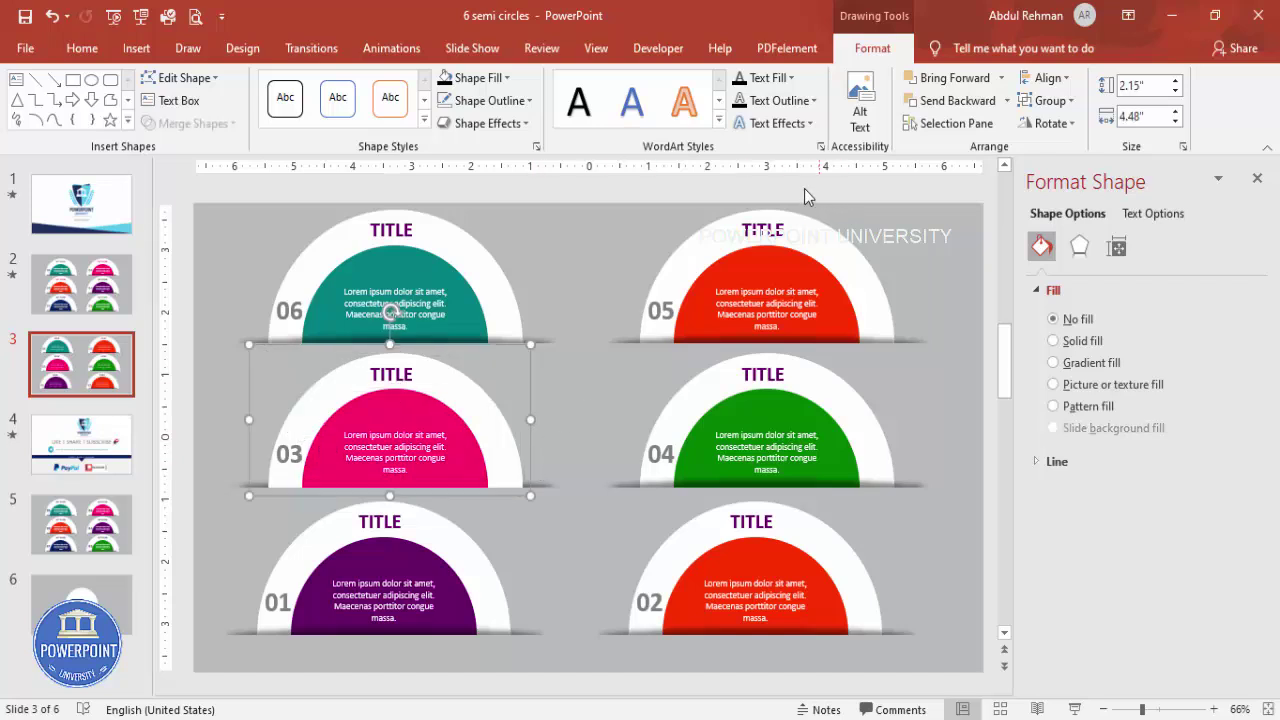
{"action": "left_click", "coordinate": [538, 505]}
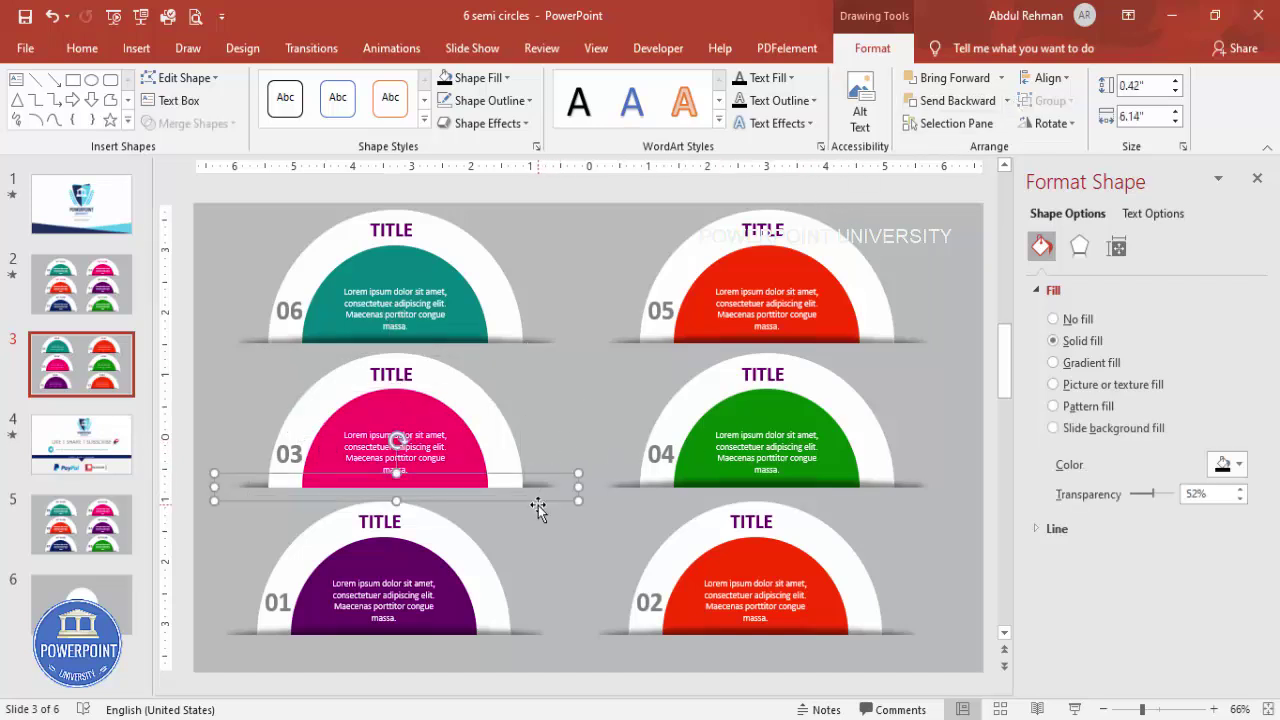
{"action": "left_click", "coordinate": [582, 487], "text": "shift"}
{"action": "left_click", "coordinate": [1000, 78]}
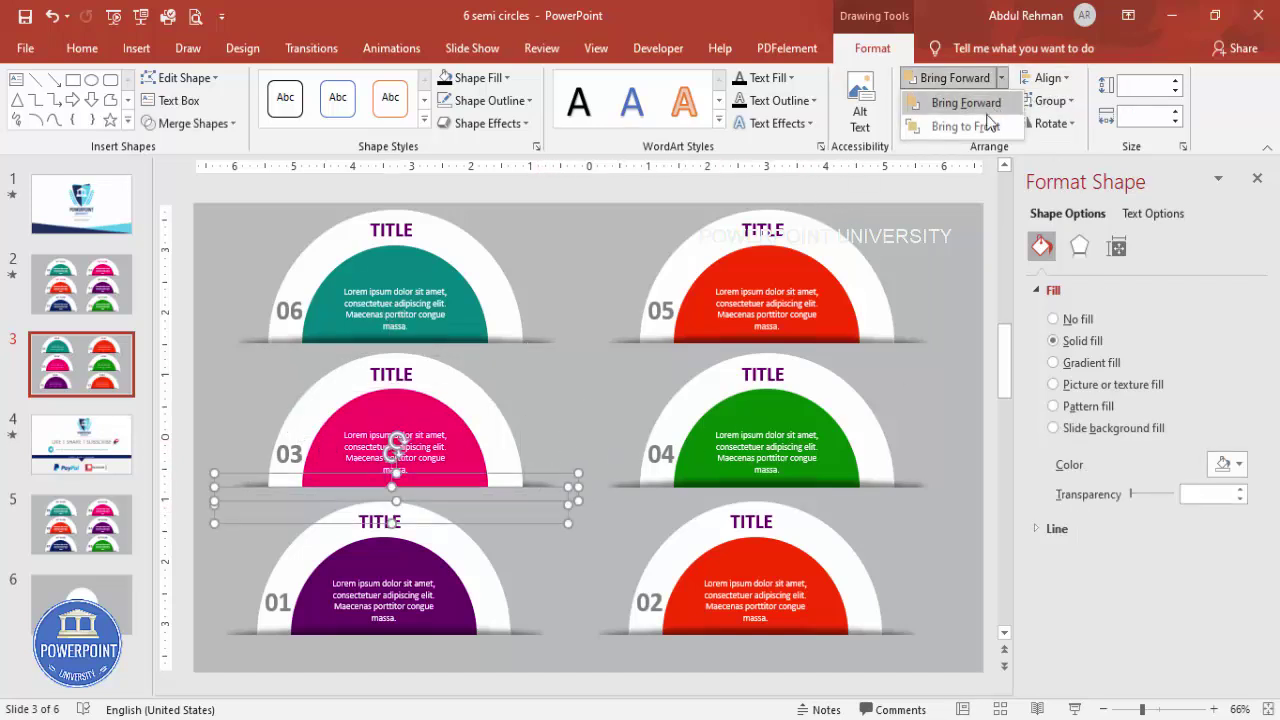
{"action": "left_click", "coordinate": [960, 126]}
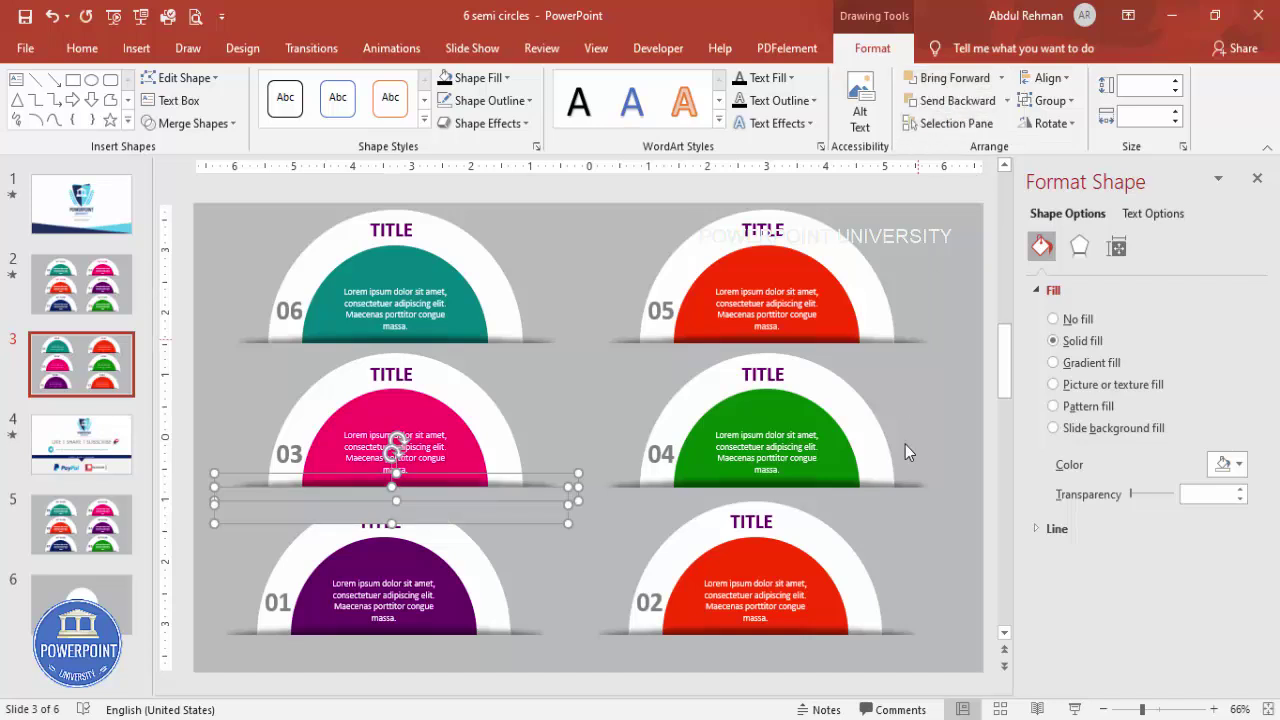
{"action": "left_click", "coordinate": [559, 544]}
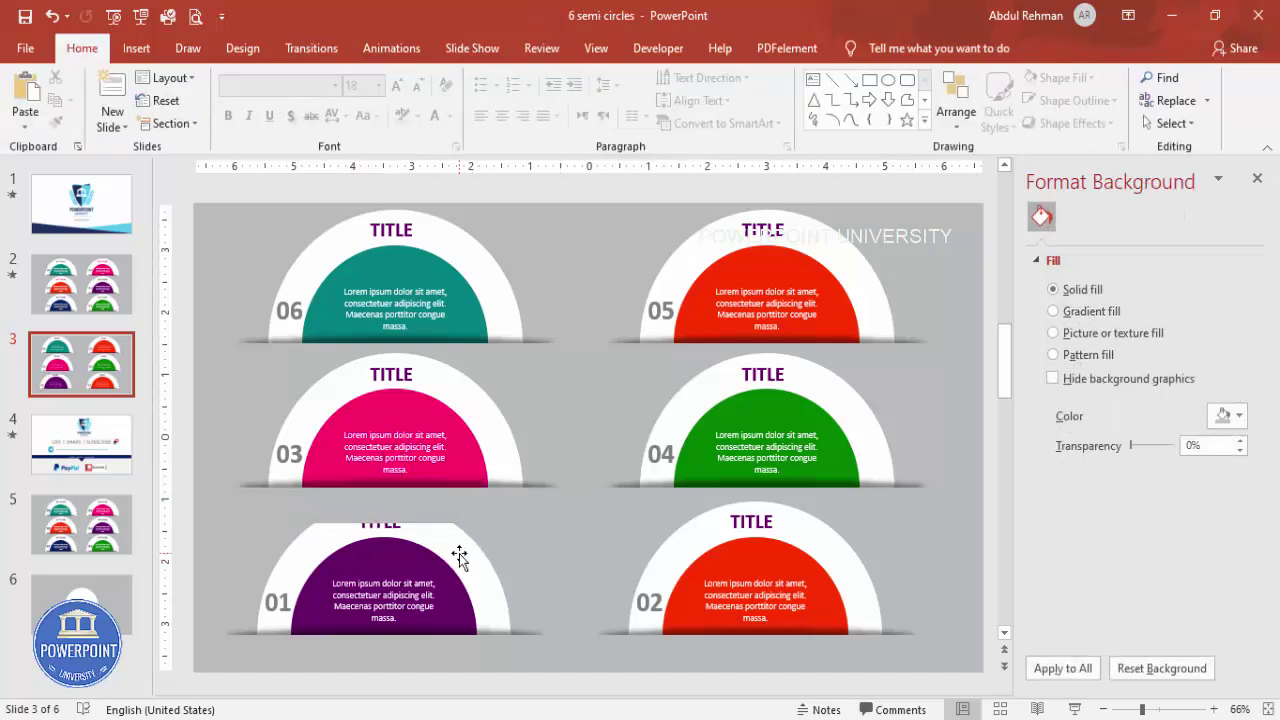
- Send badge 01's group and shadow bars to the back so its TITLE shows
{"action": "left_click", "coordinate": [457, 608]}
{"action": "left_click", "coordinate": [531, 646], "text": "shift"}
{"action": "left_click_drag", "start_coordinate": [531, 646], "coordinate": [532, 657]}
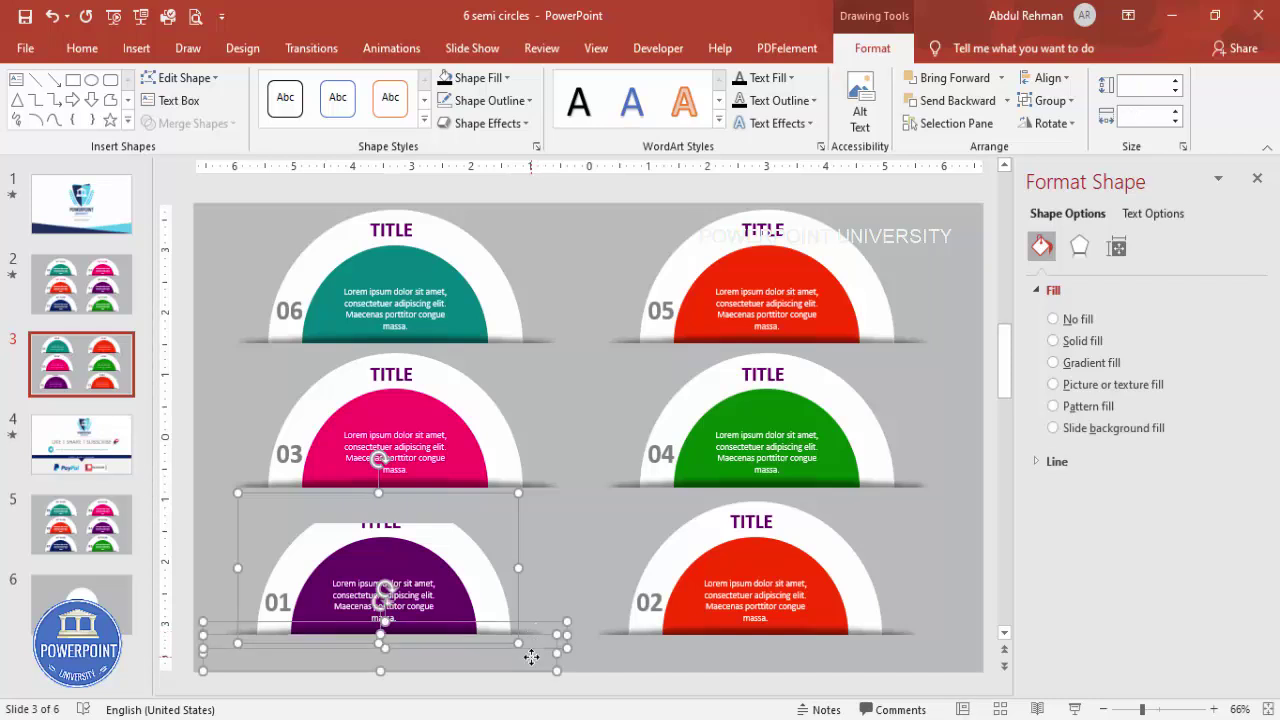
{"action": "left_click", "coordinate": [1006, 101]}
{"action": "left_click", "coordinate": [955, 137]}
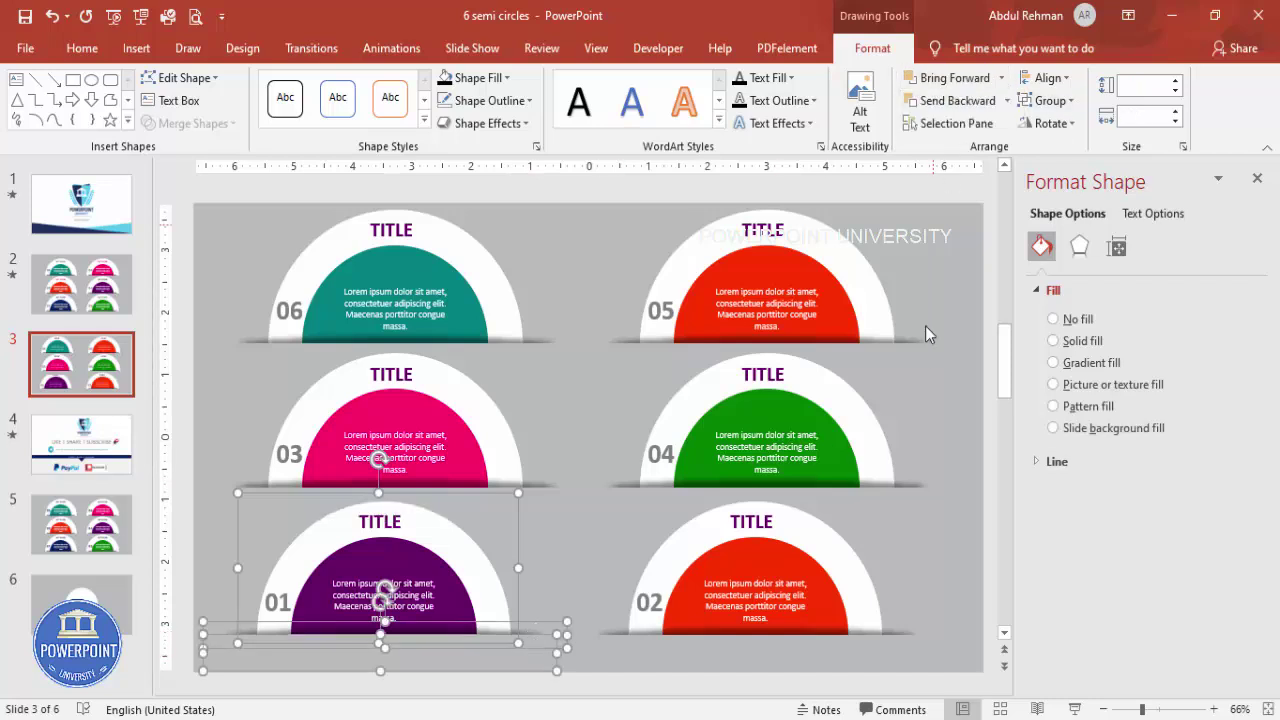
{"action": "left_click", "coordinate": [920, 400]}
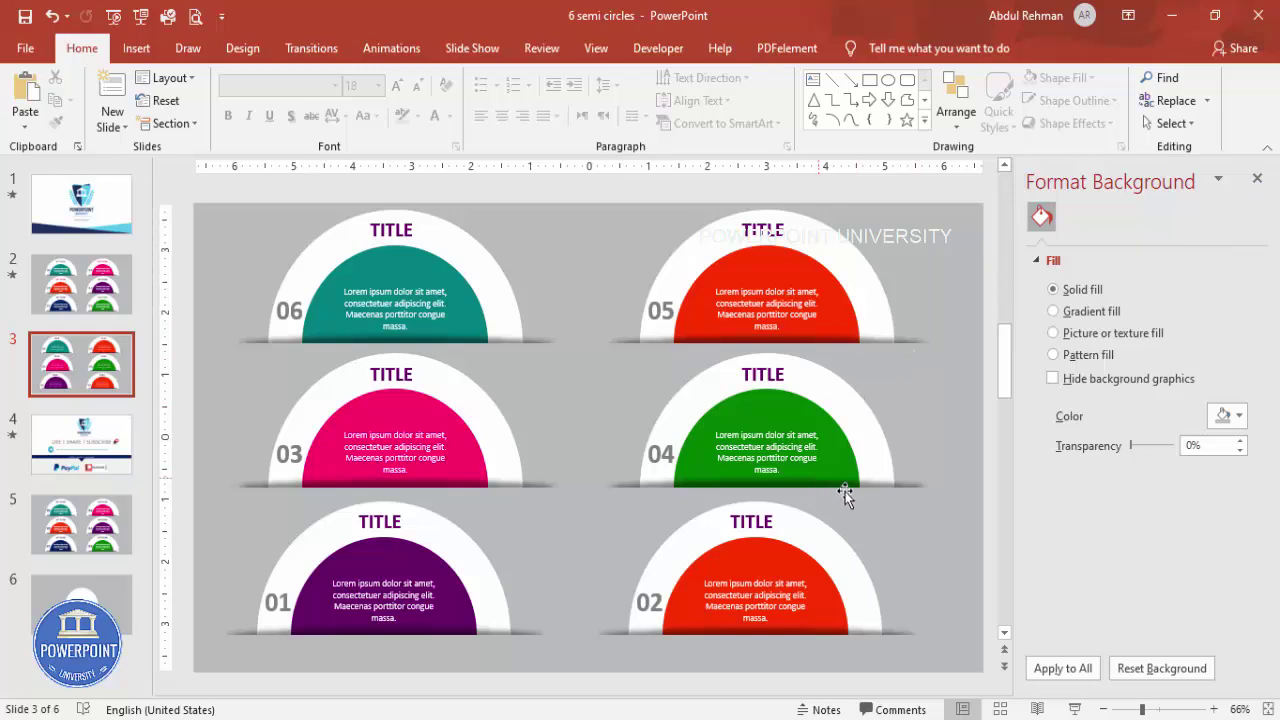
- Add a Peek In entrance to badge group 01, starting on click with 0.5 s duration
{"action": "left_click", "coordinate": [1258, 179]}
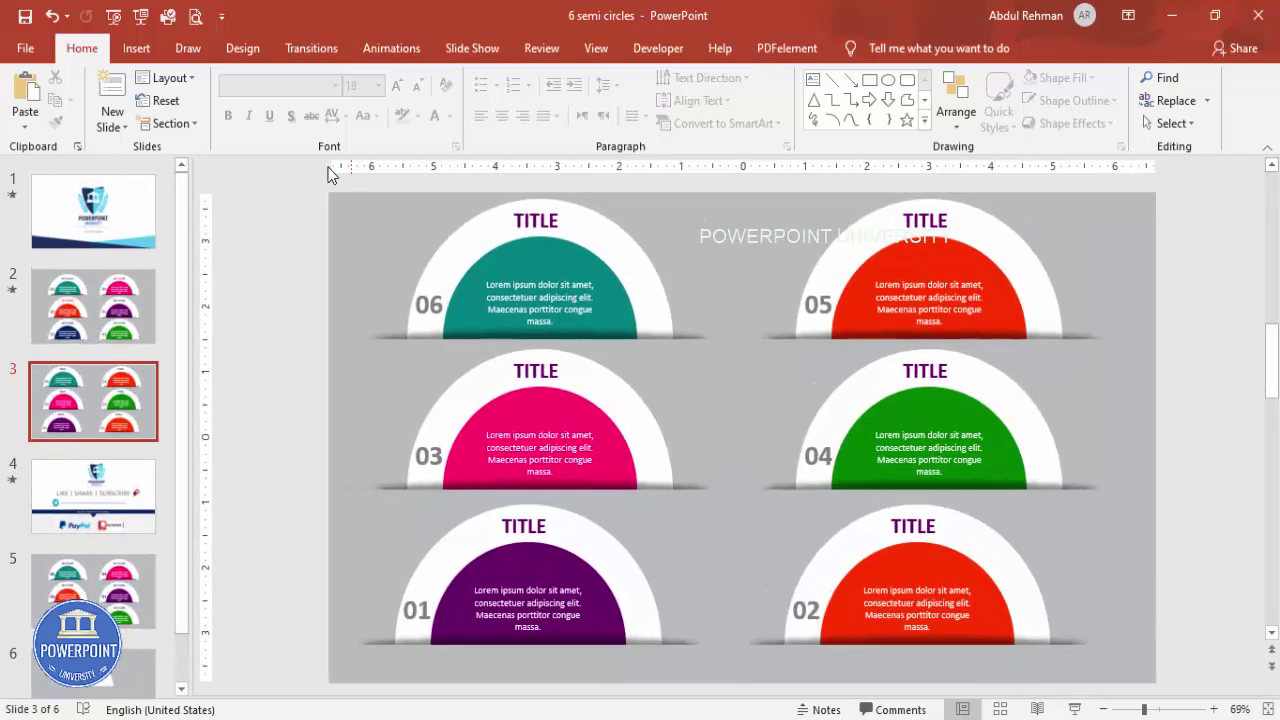
{"action": "left_click", "coordinate": [385, 55]}
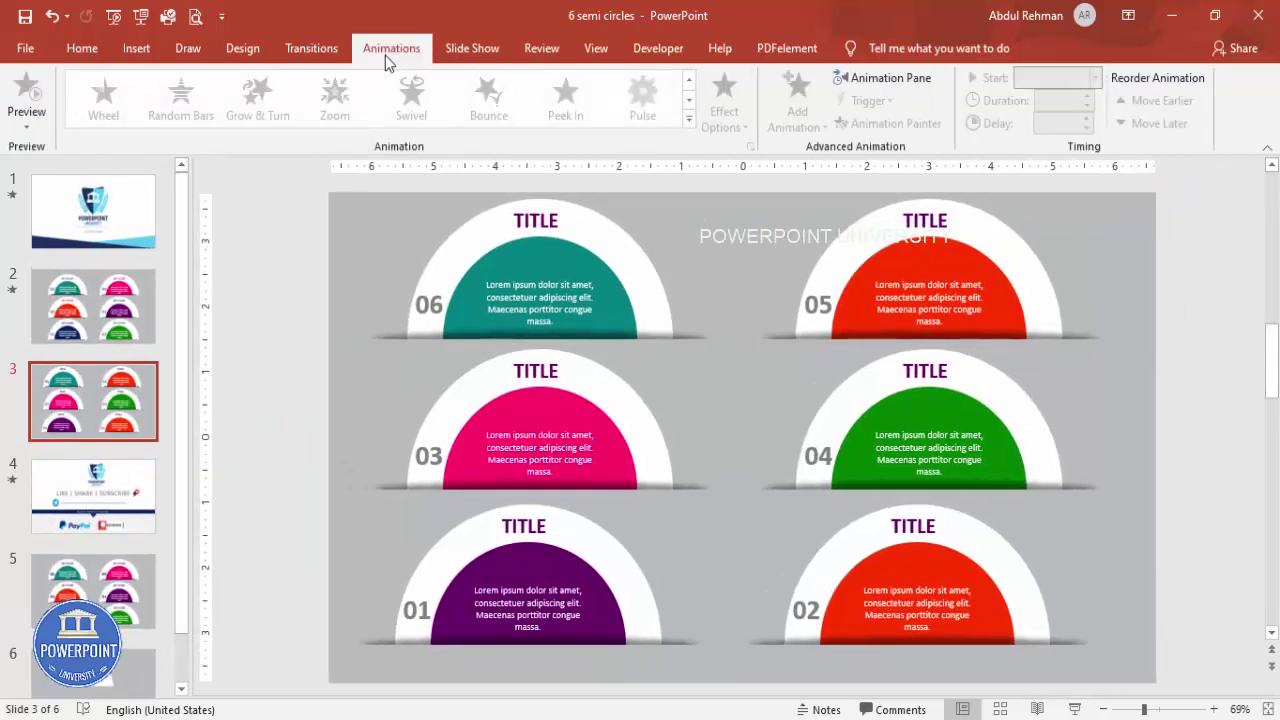
{"action": "left_click", "coordinate": [885, 77]}
{"action": "left_click", "coordinate": [420, 527]}
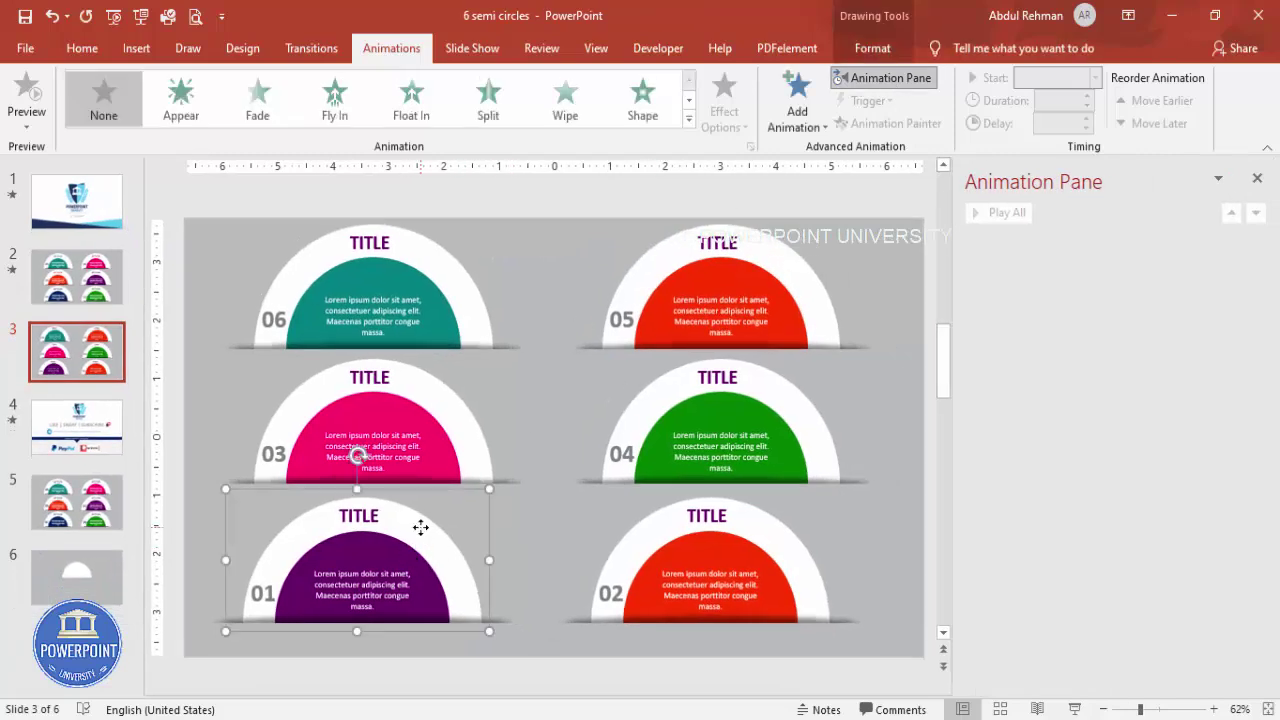
{"action": "left_click", "coordinate": [800, 103]}
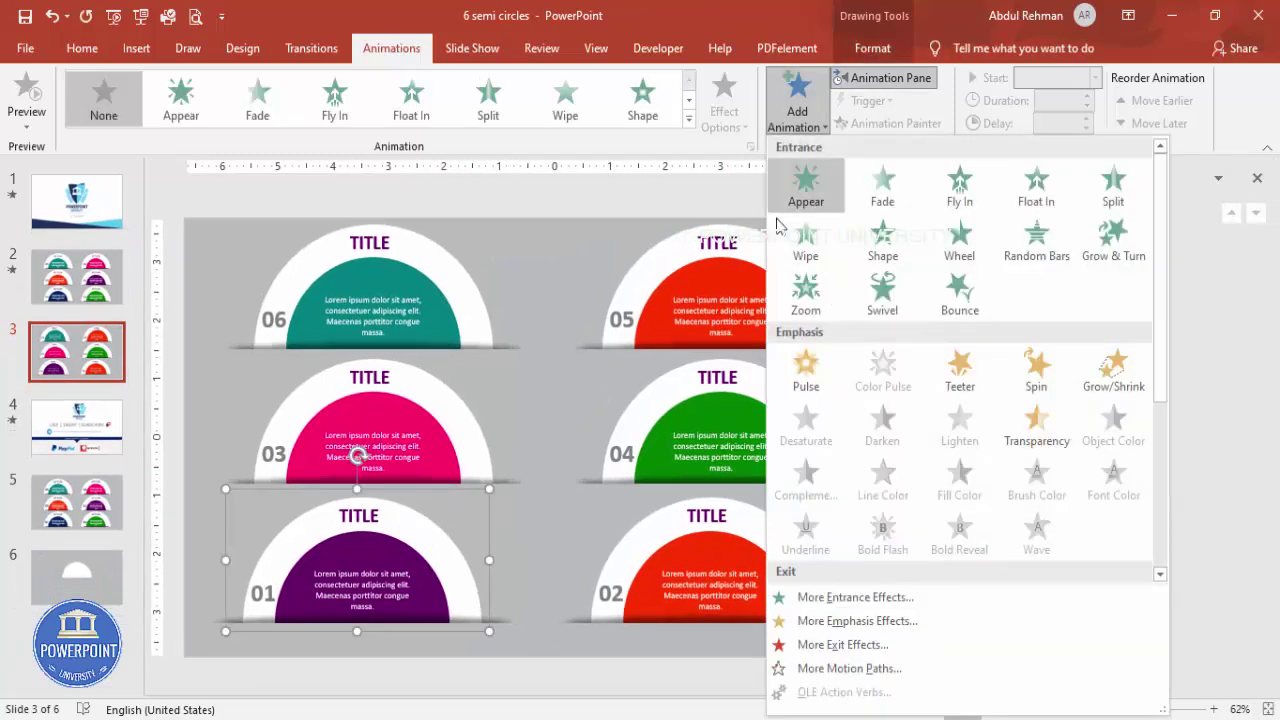
{"action": "left_click", "coordinate": [897, 608]}
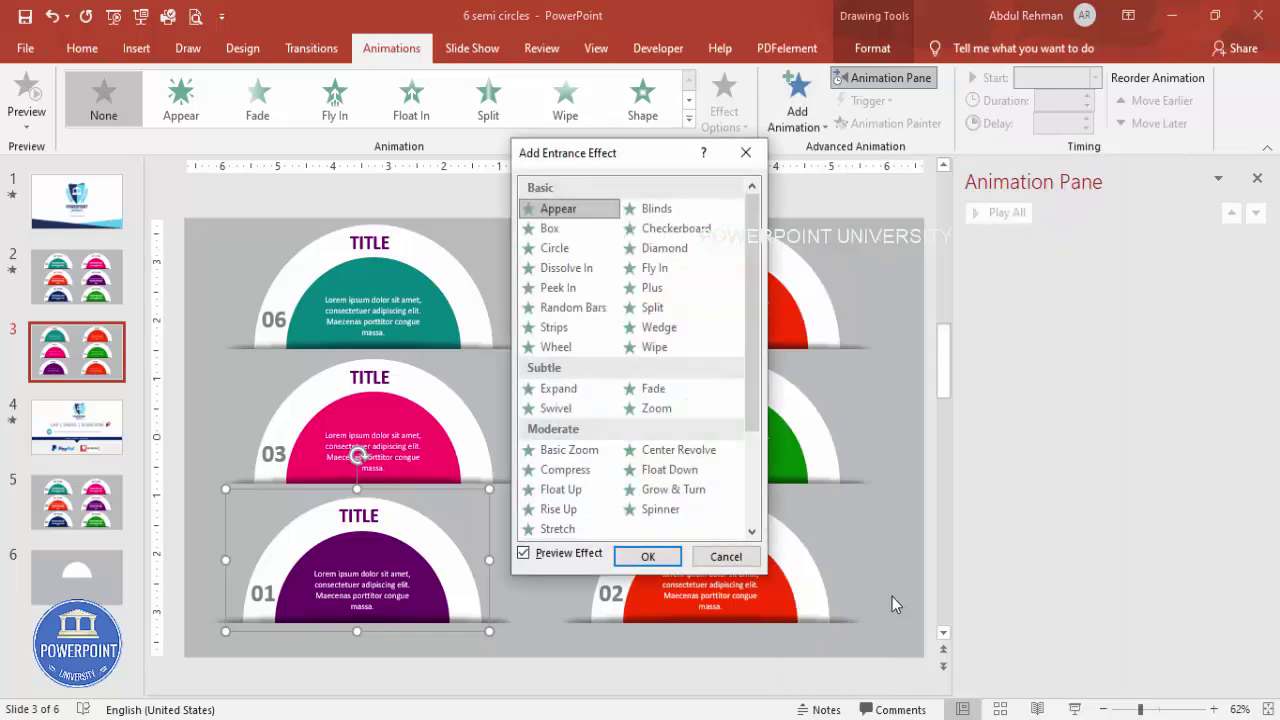
{"action": "left_click", "coordinate": [576, 292]}
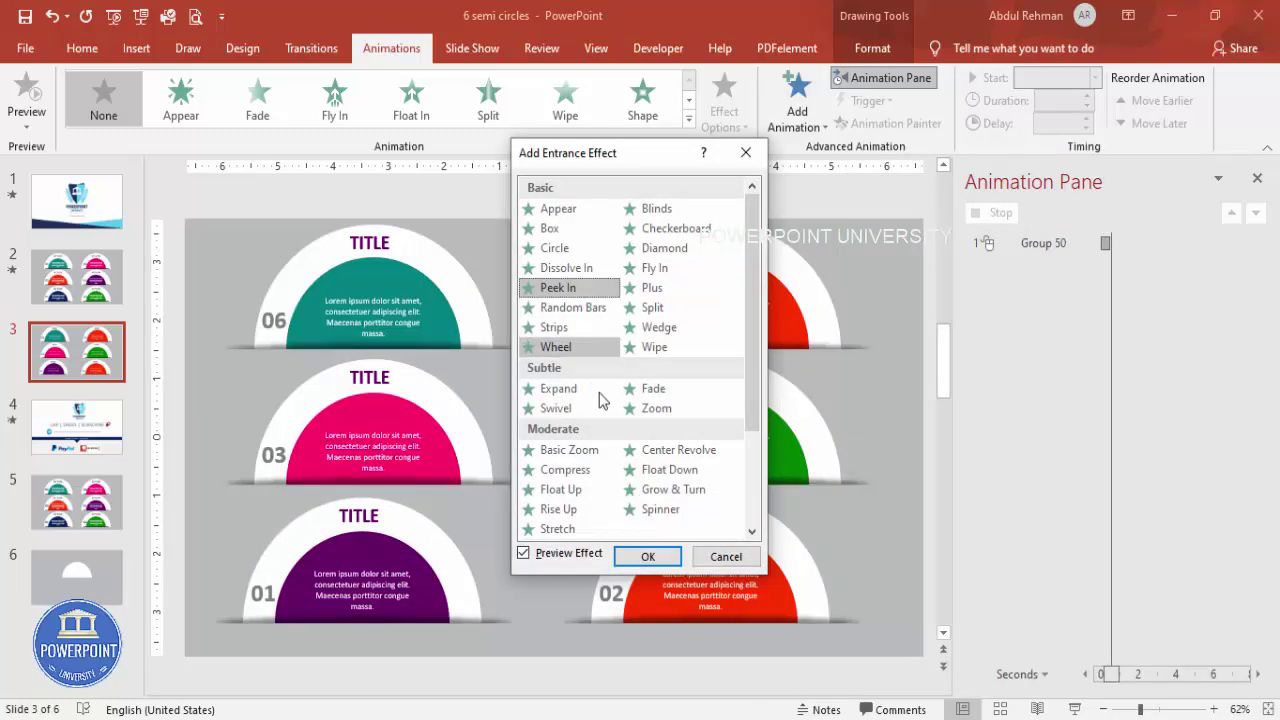
{"action": "left_click", "coordinate": [650, 554]}
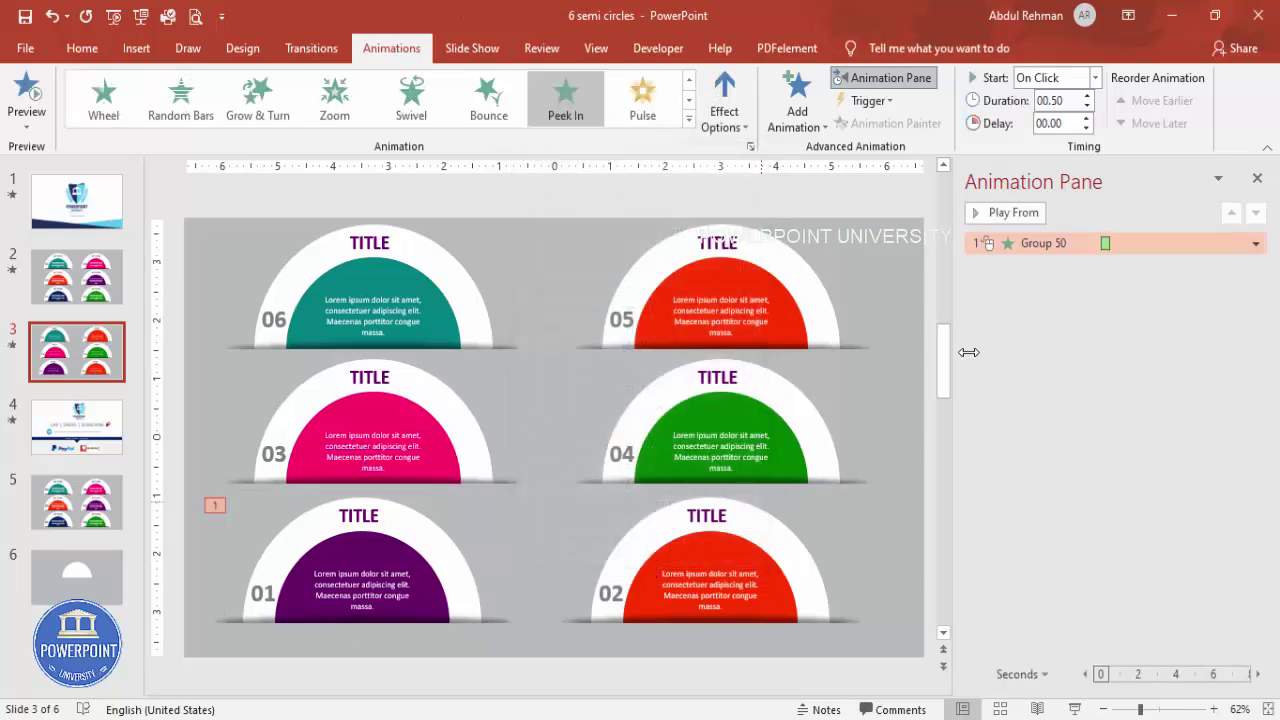
{"action": "double_click", "coordinate": [1027, 244]}
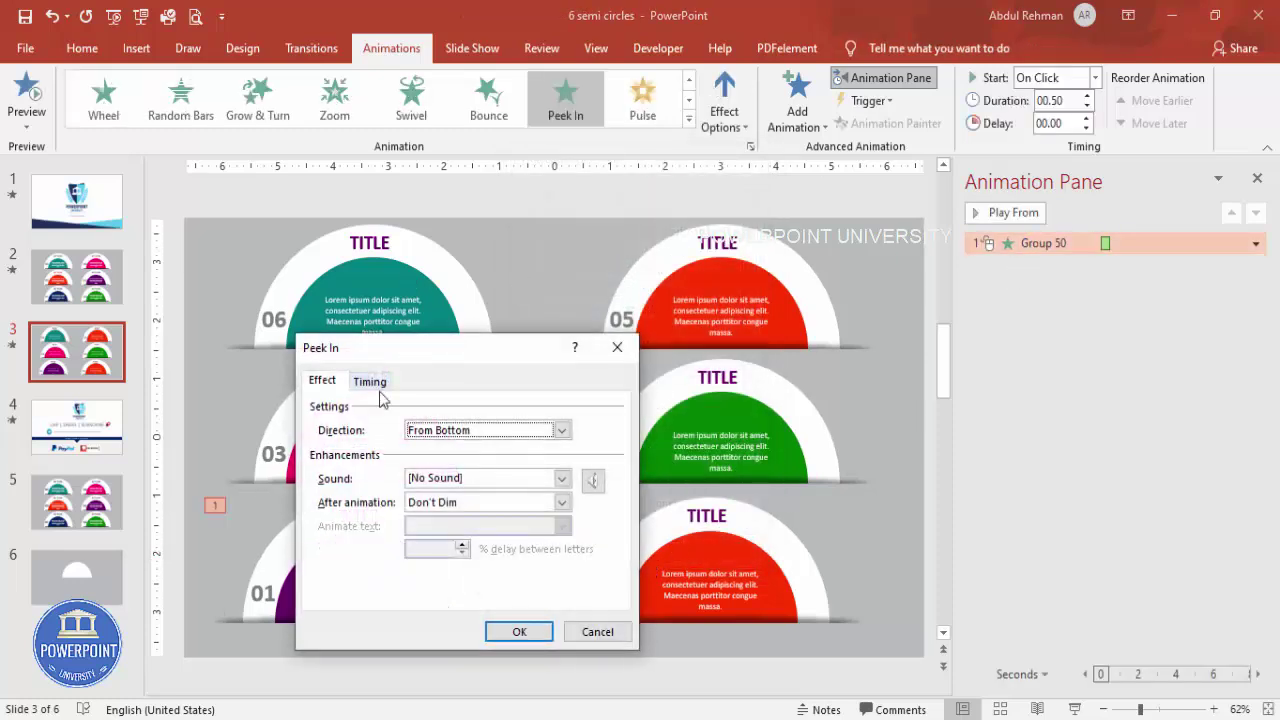
{"action": "left_click", "coordinate": [369, 382]}
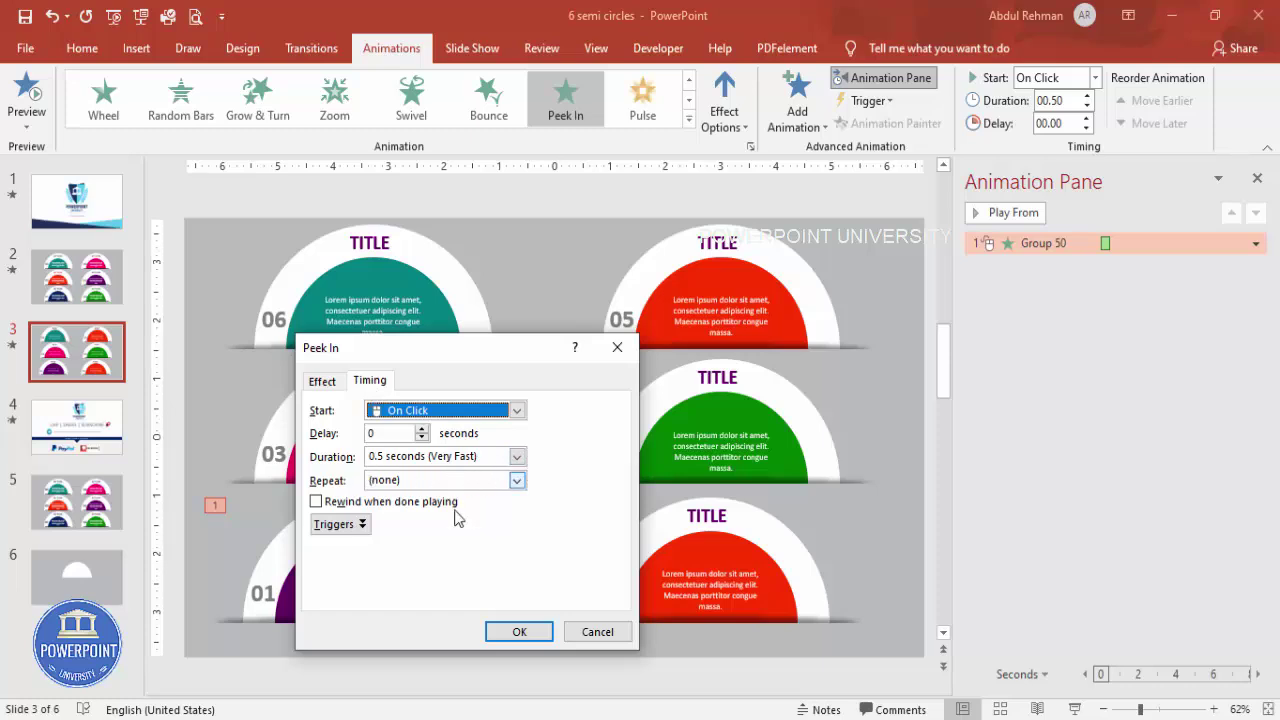
{"action": "left_click", "coordinate": [521, 633]}
{"action": "left_click", "coordinate": [441, 534]}
- Paint badge 01's Peek In animation onto badge 02 and preview it in Slide Show
{"action": "left_click", "coordinate": [890, 123]}
{"action": "left_click", "coordinate": [760, 535]}
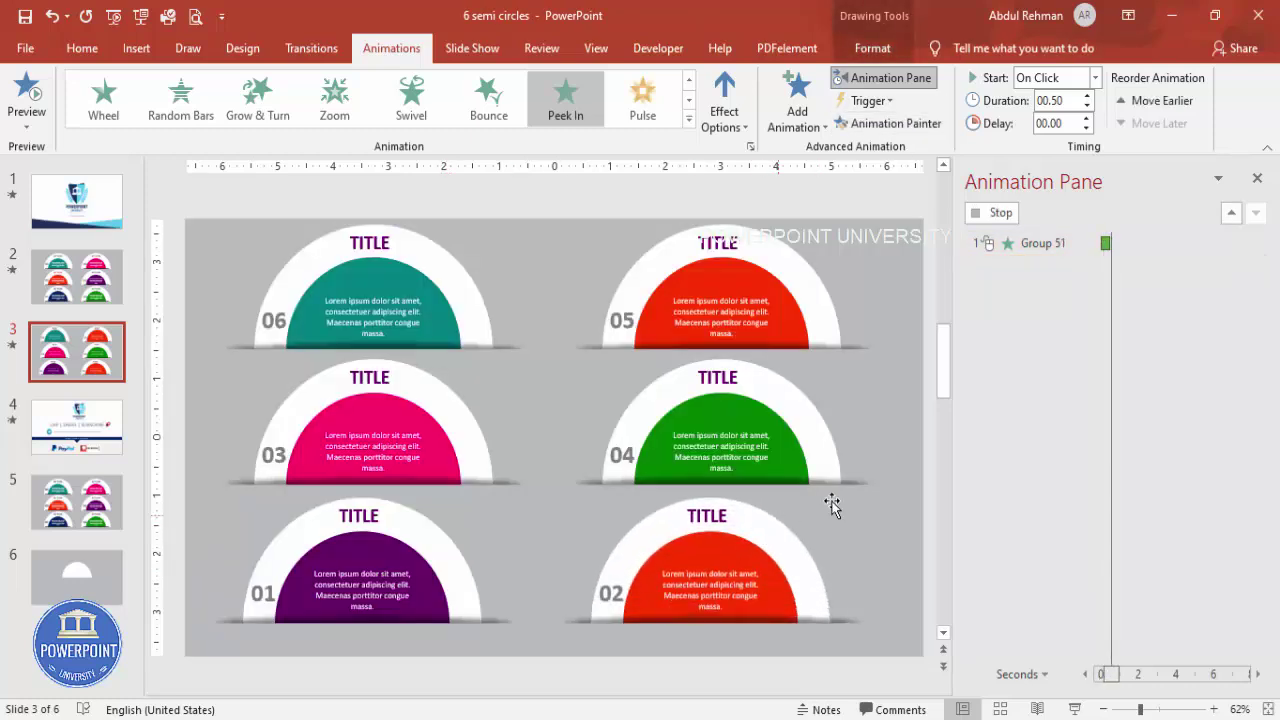
{"action": "left_click", "coordinate": [1076, 709]}
{"action": "left_click", "coordinate": [1080, 710]}
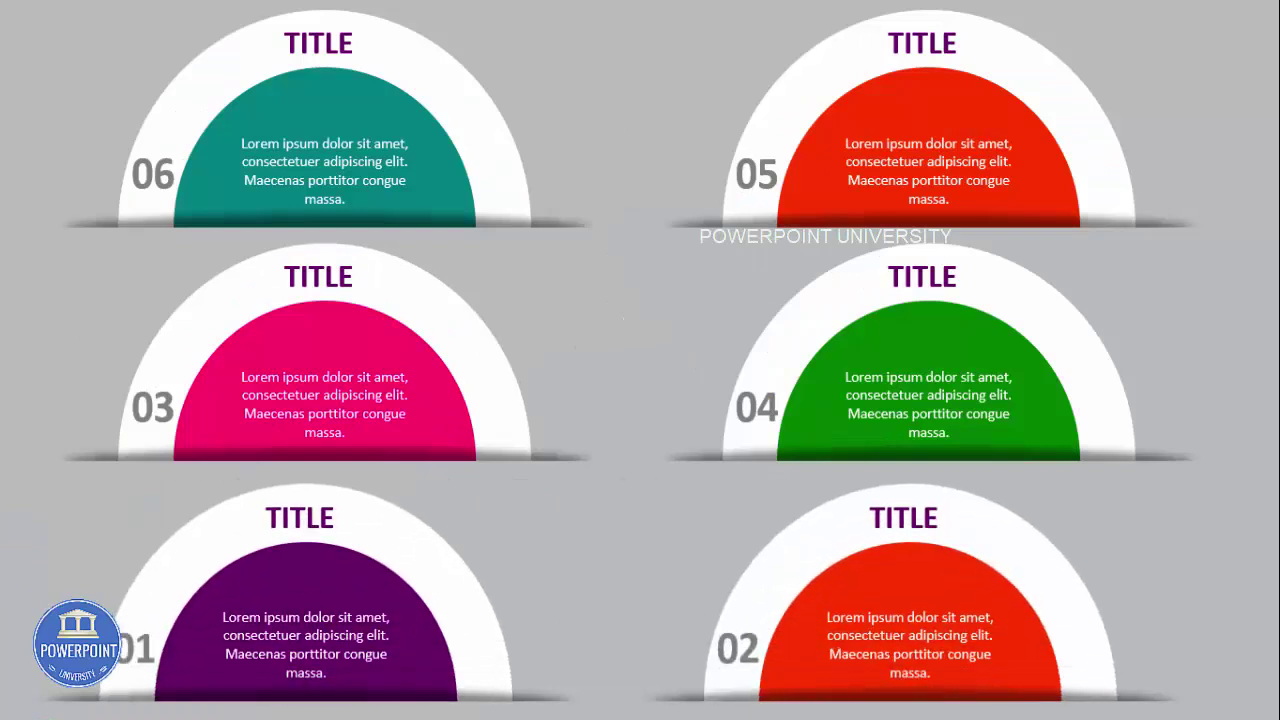
{"action": "key", "text": "Escape"}
- Paint badge 02's Peek In animation onto the pink badge 03 group
{"action": "left_click", "coordinate": [395, 420]}
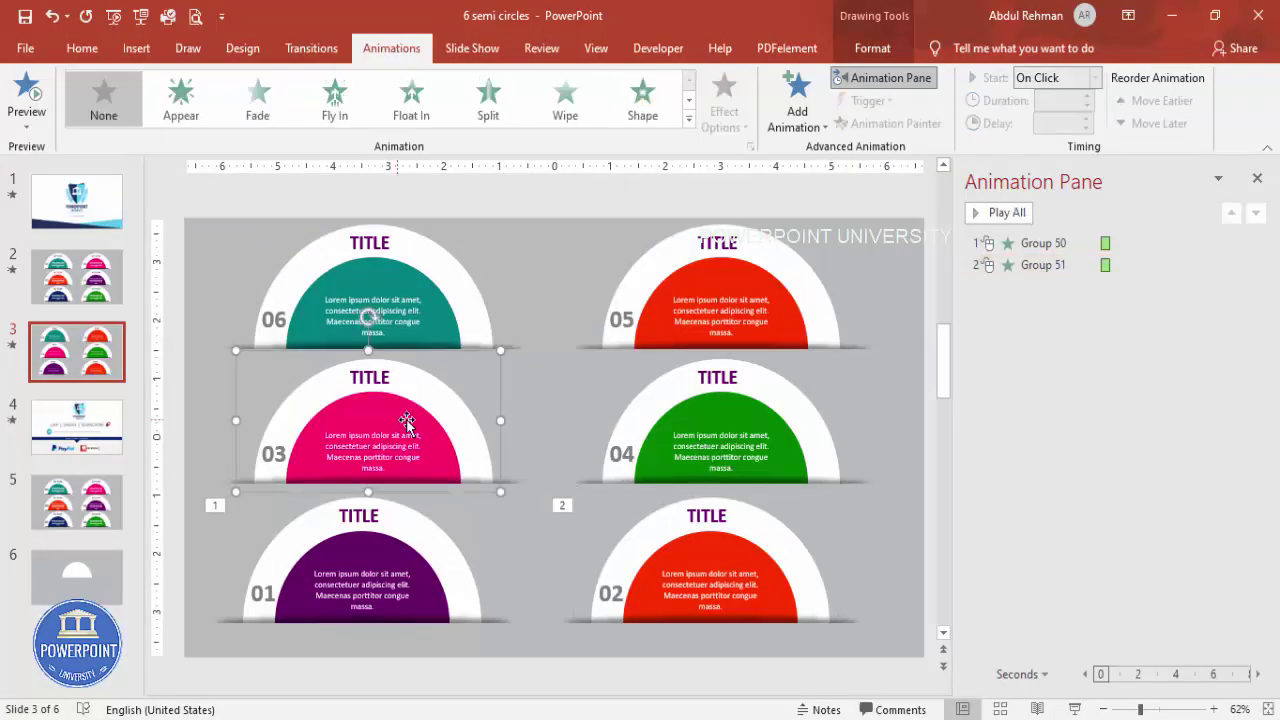
{"action": "left_click", "coordinate": [700, 550]}
{"action": "left_click", "coordinate": [889, 123]}
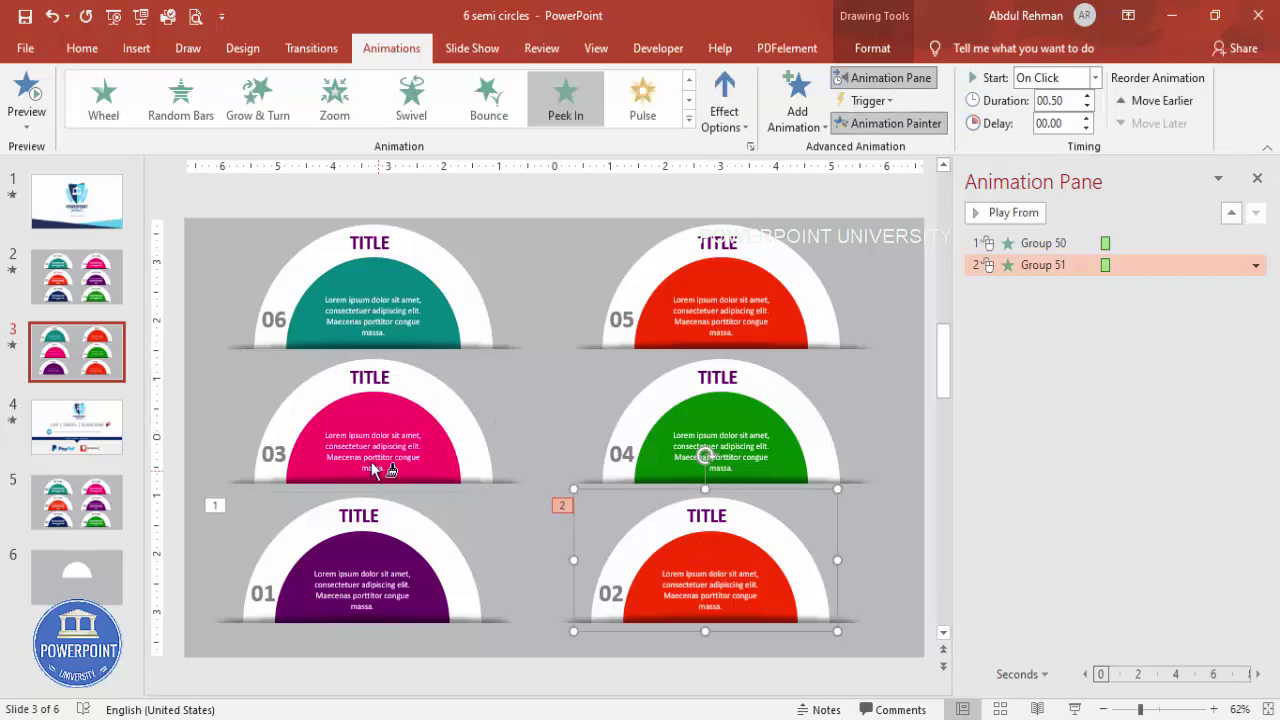
{"action": "left_click", "coordinate": [370, 425]}
{"action": "left_click", "coordinate": [610, 424]}
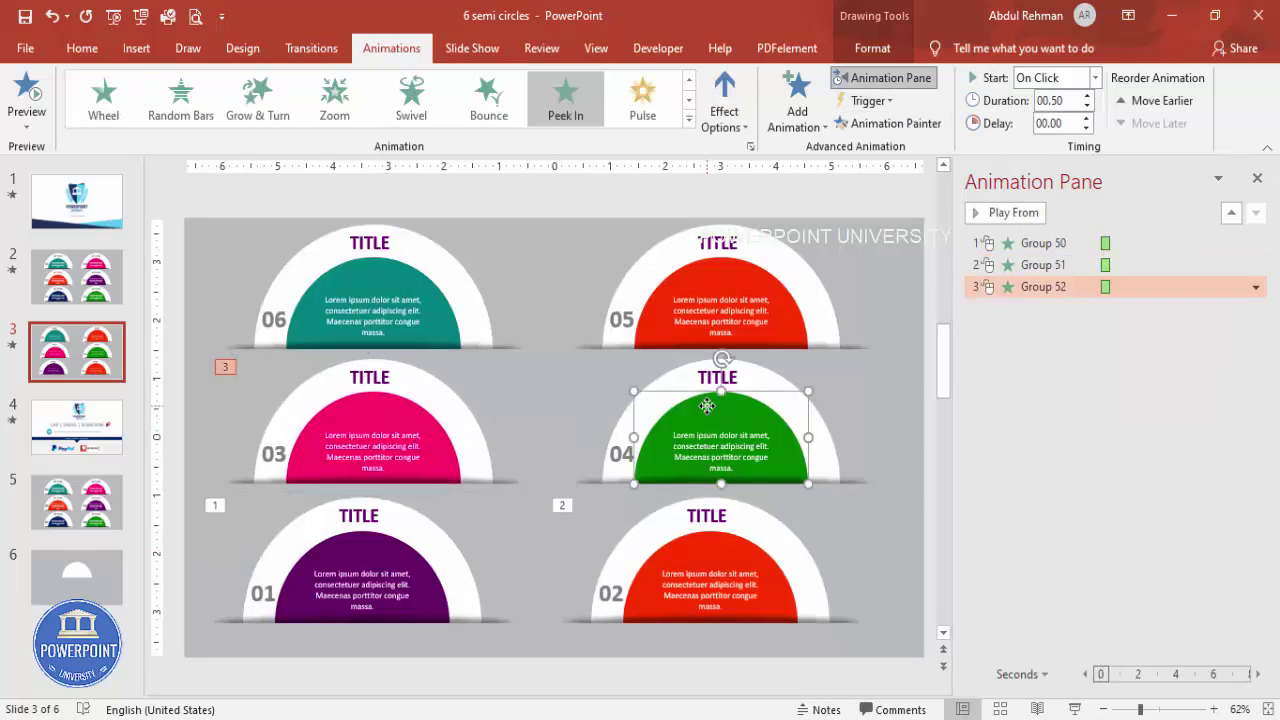
{"action": "left_click", "coordinate": [550, 431]}
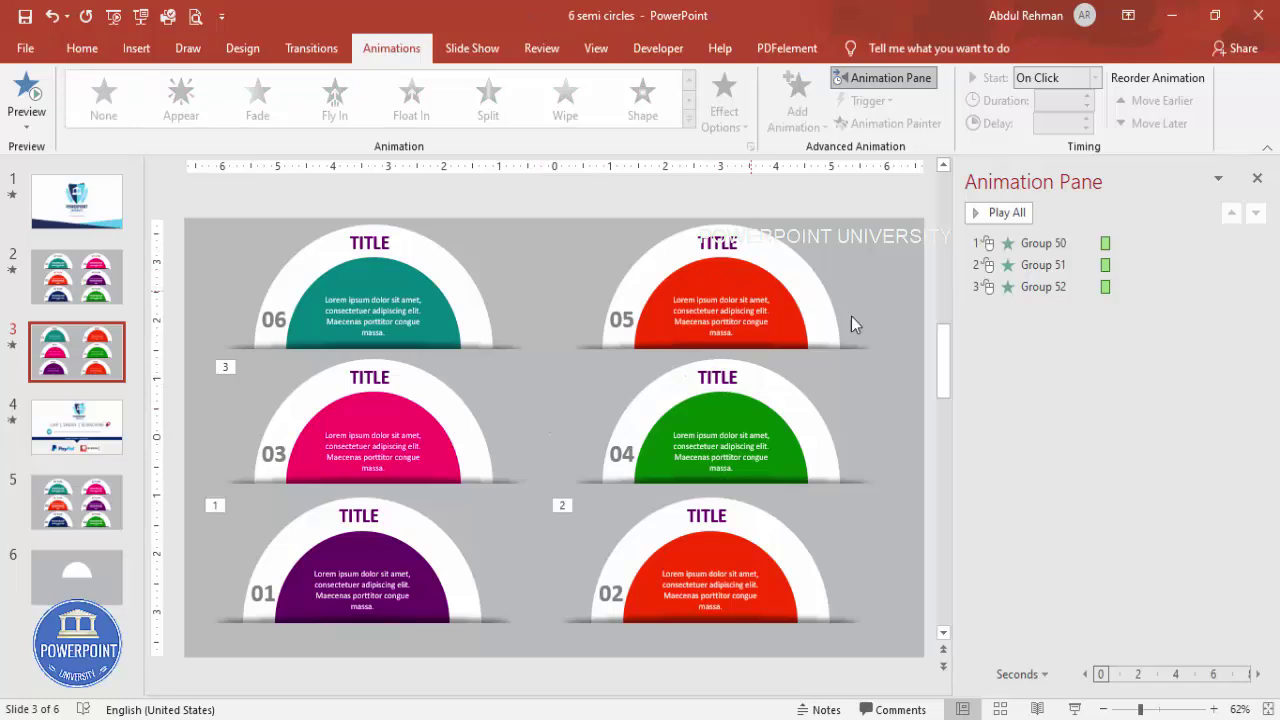